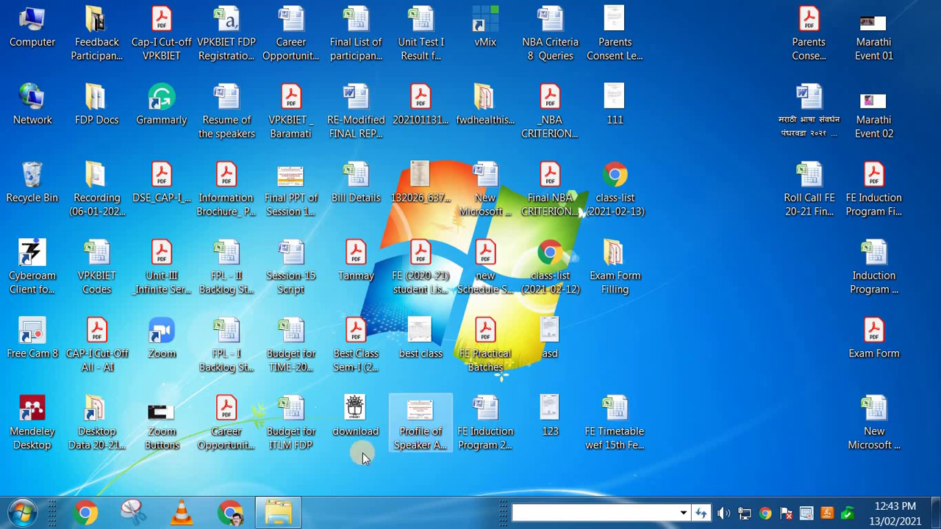
# Step: Search Google for sppu and go to unipune.ac.in's Exam Forms Online page
pyautogui.click(232, 514)
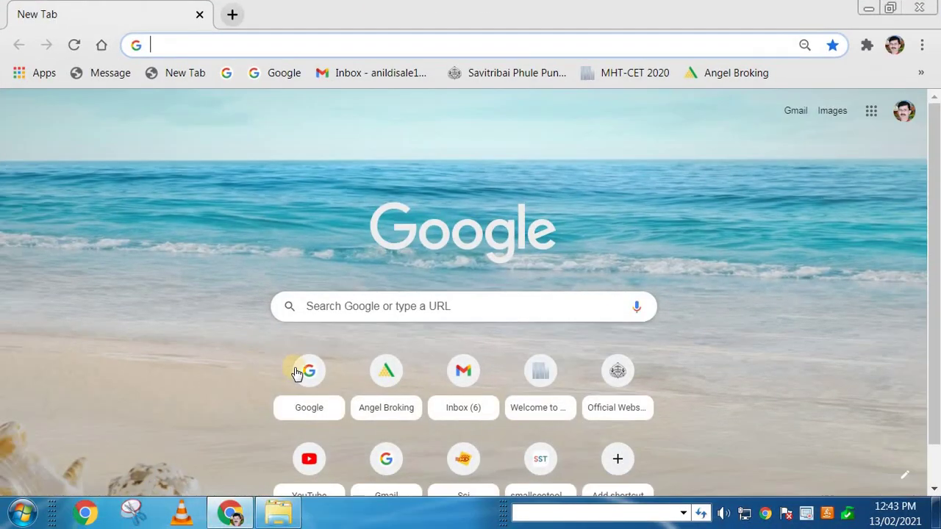
pyautogui.click(298, 372)
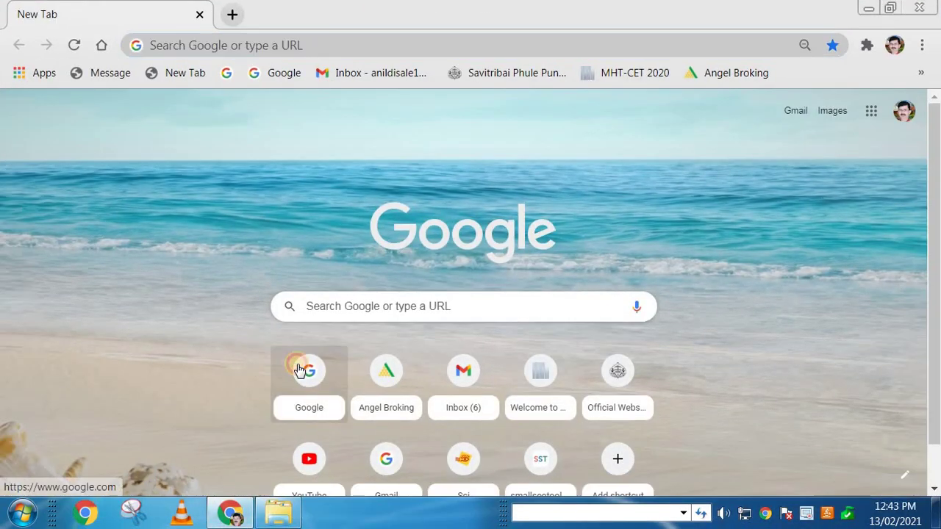
pyautogui.write('s')
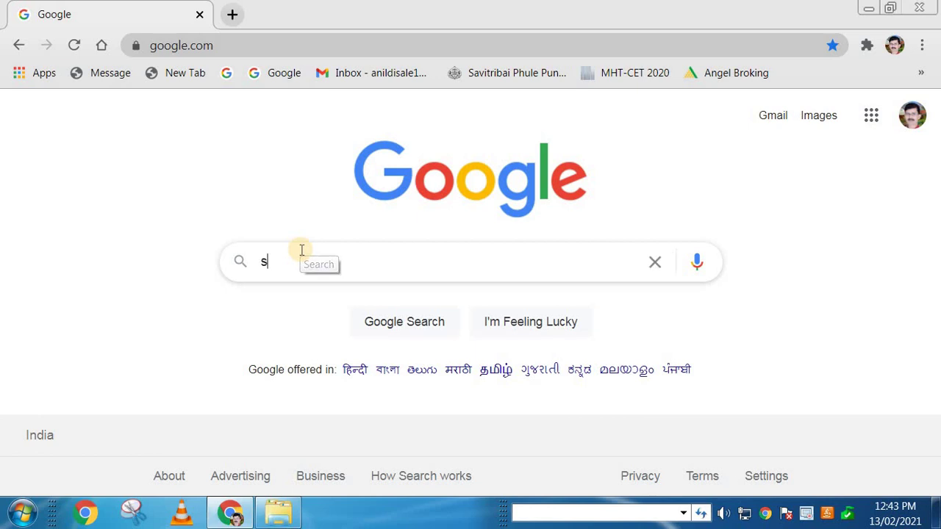
pyautogui.write('ppu')
pyautogui.click(305, 309)
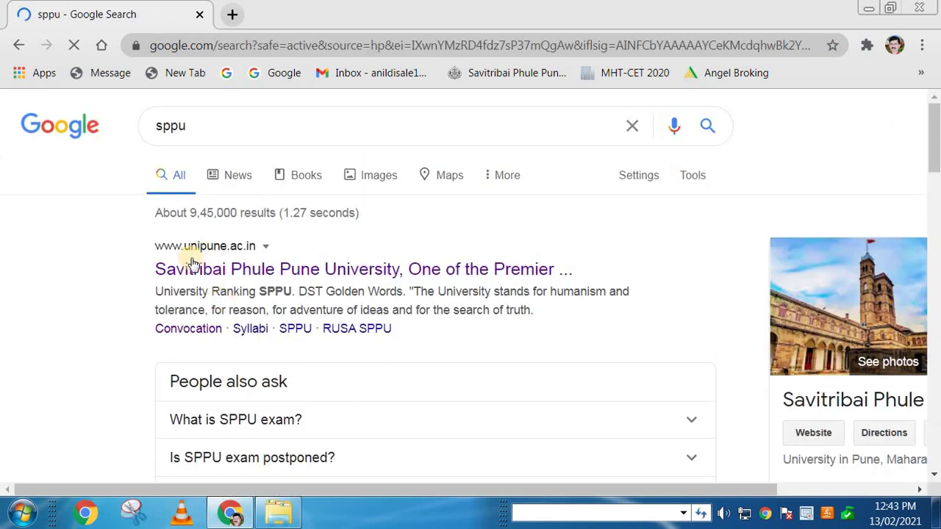
pyautogui.click(265, 275)
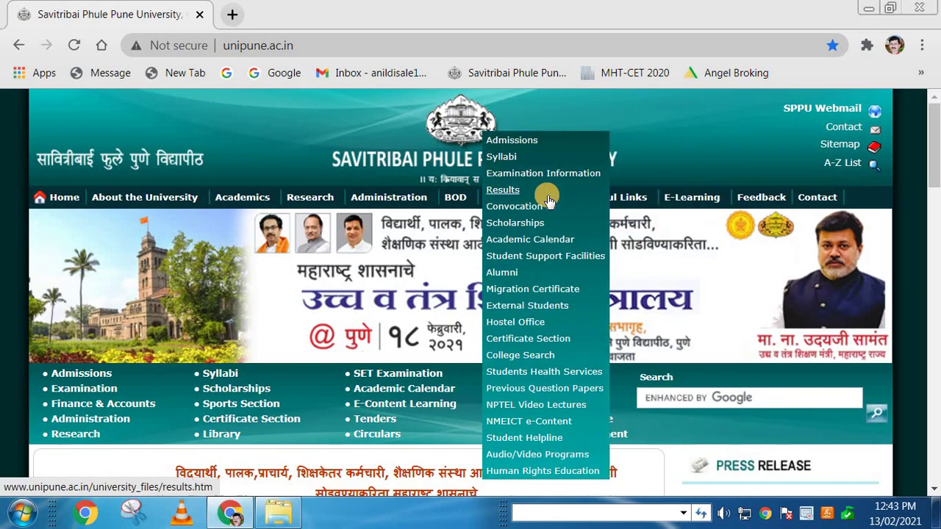
pyautogui.click(552, 172)
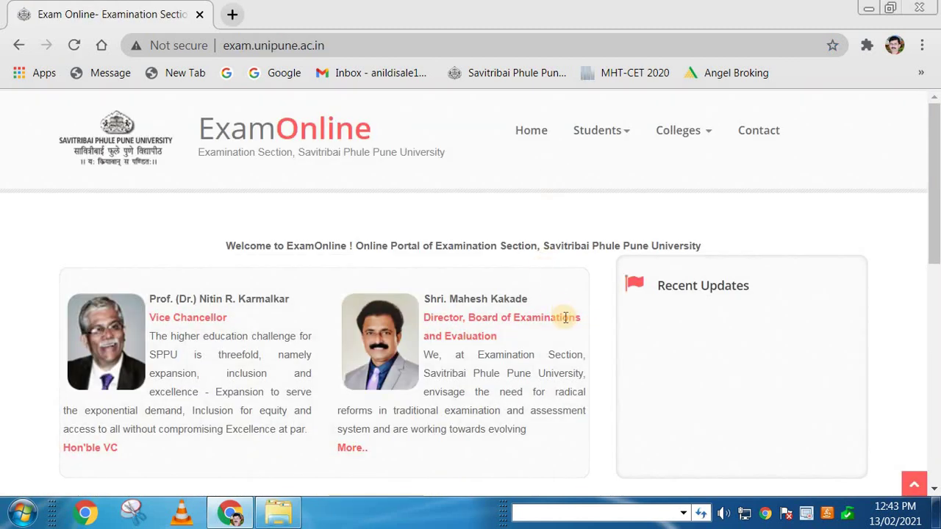
pyautogui.scroll(-4, 564, 317)
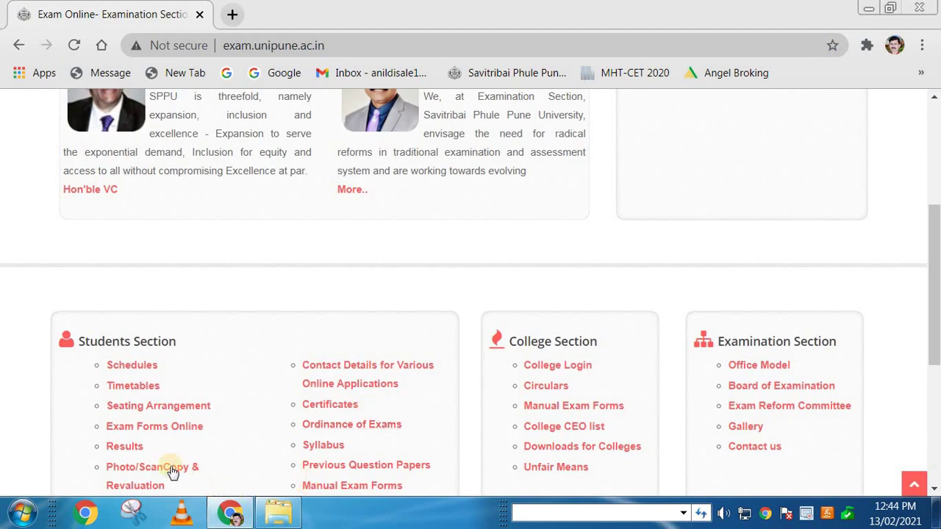
pyautogui.click(177, 431)
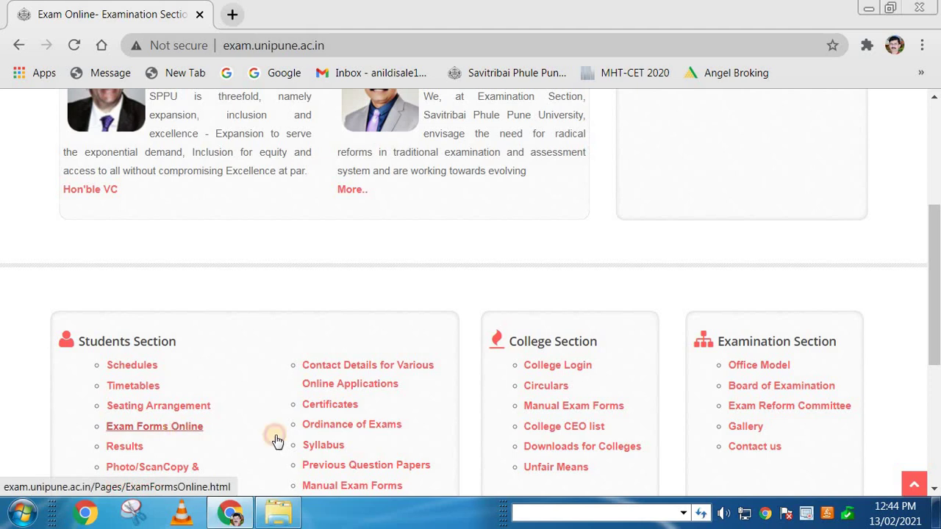
pyautogui.scroll(-8, 445, 449)
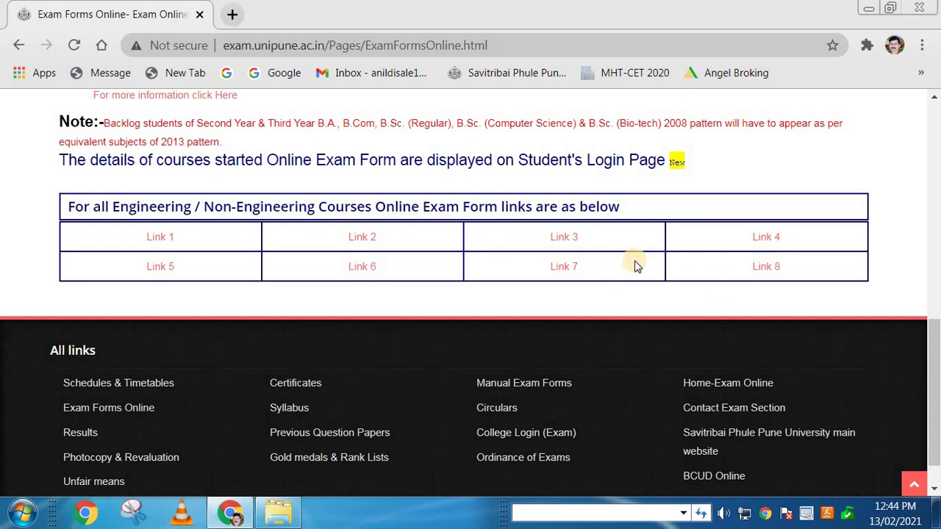
# Step: Open the Exam Form Filling folder full-screen and open the 1 Exam Form PDF
pyautogui.click(867, 9)
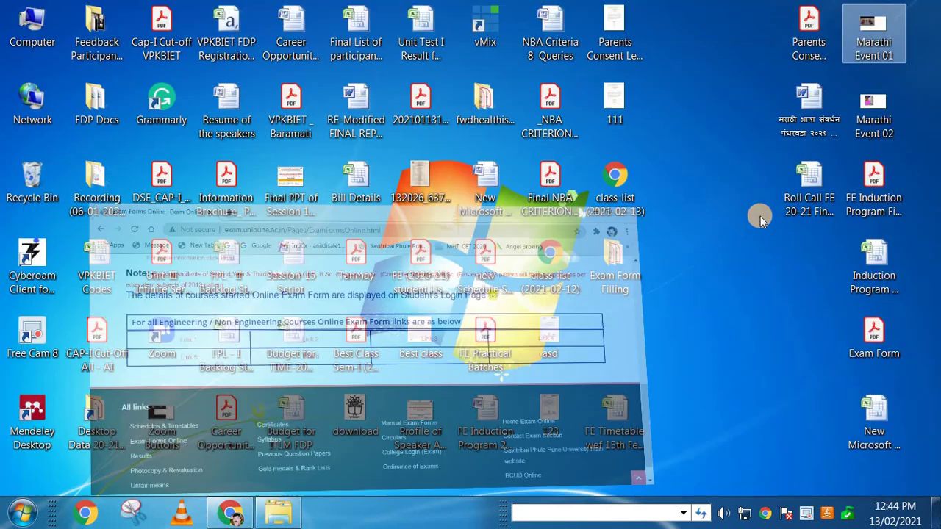
pyautogui.doubleClick(613, 256)
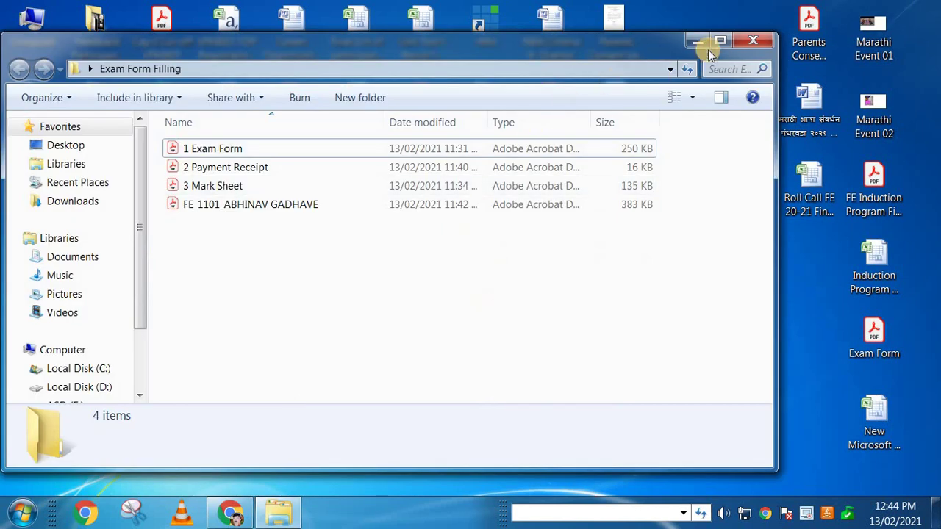
pyautogui.click(718, 43)
pyautogui.doubleClick(232, 116)
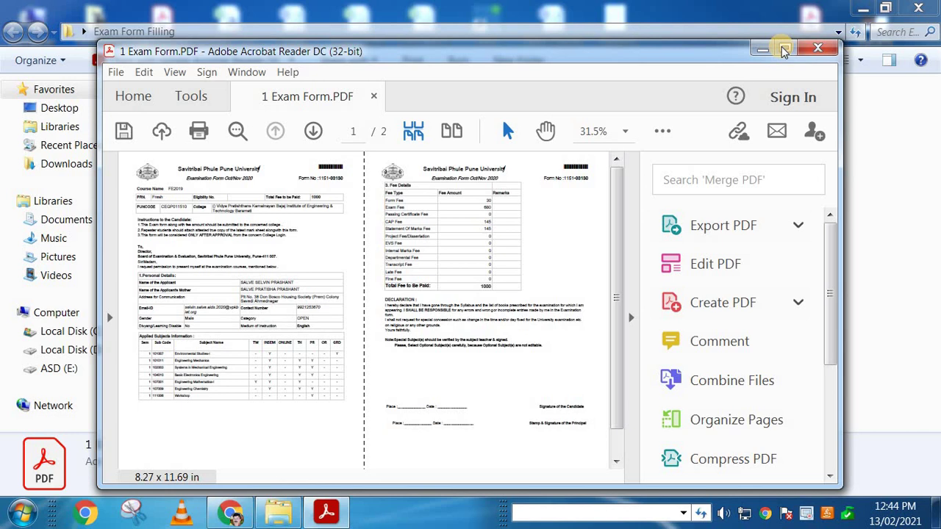
# Step: Maximize Acrobat and switch the exam form to single page view
pyautogui.click(784, 48)
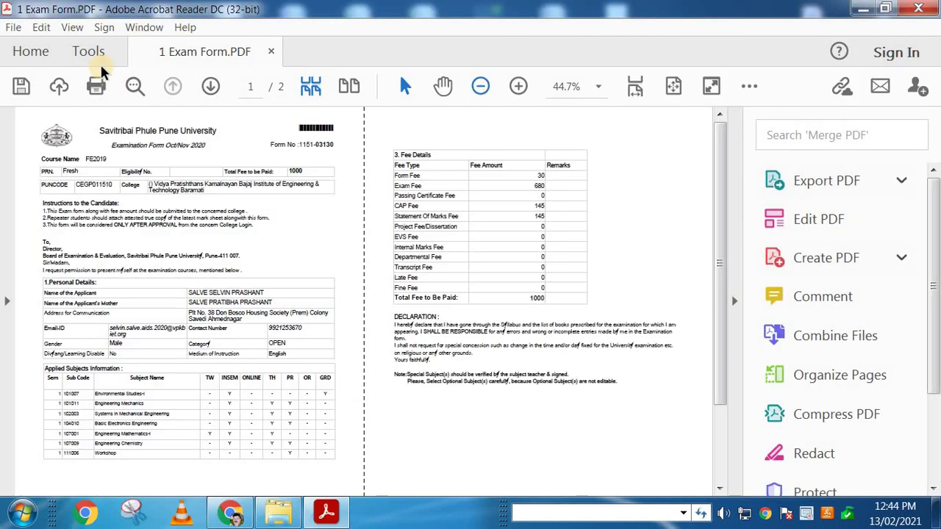
pyautogui.click(68, 29)
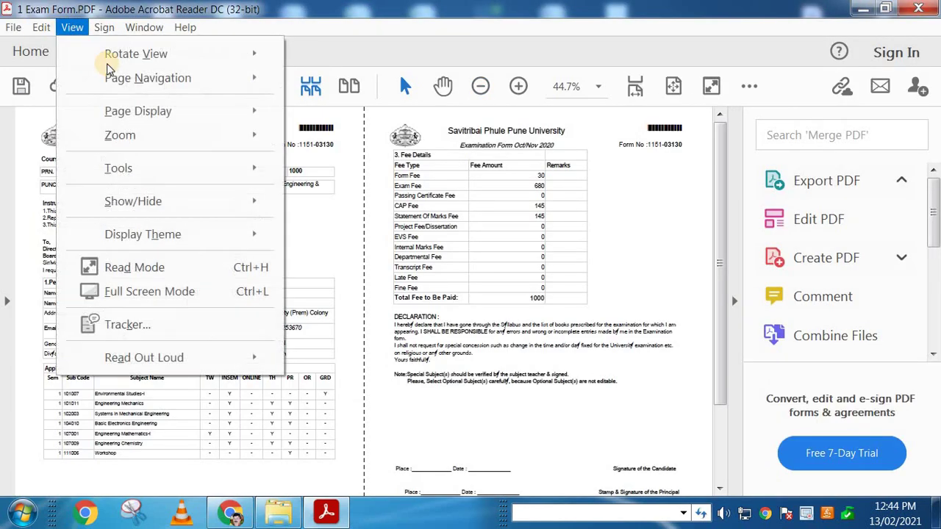
pyautogui.moveTo(120, 110)
pyautogui.click(372, 139)
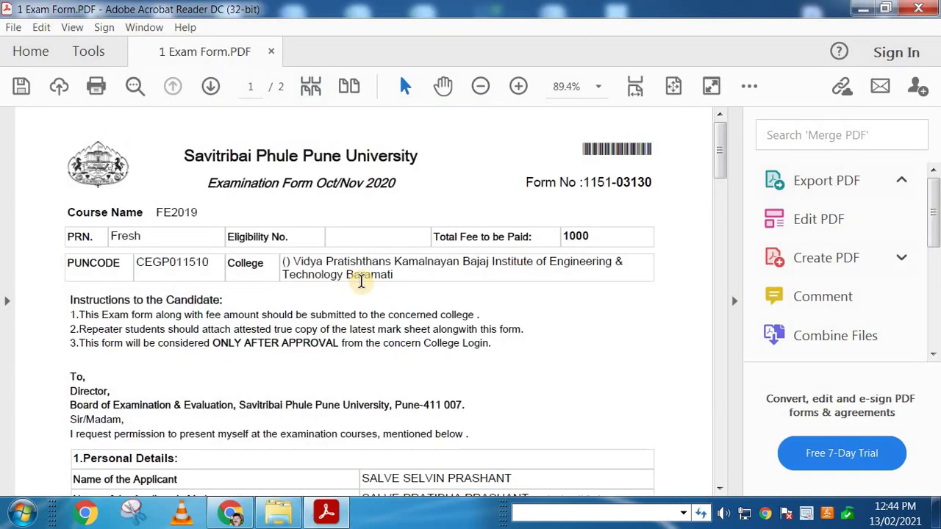
# Step: Review the applicant's name, mother's name and address on the exam form
pyautogui.scroll(-2, 366, 272)
pyautogui.scroll(-1, 366, 272)
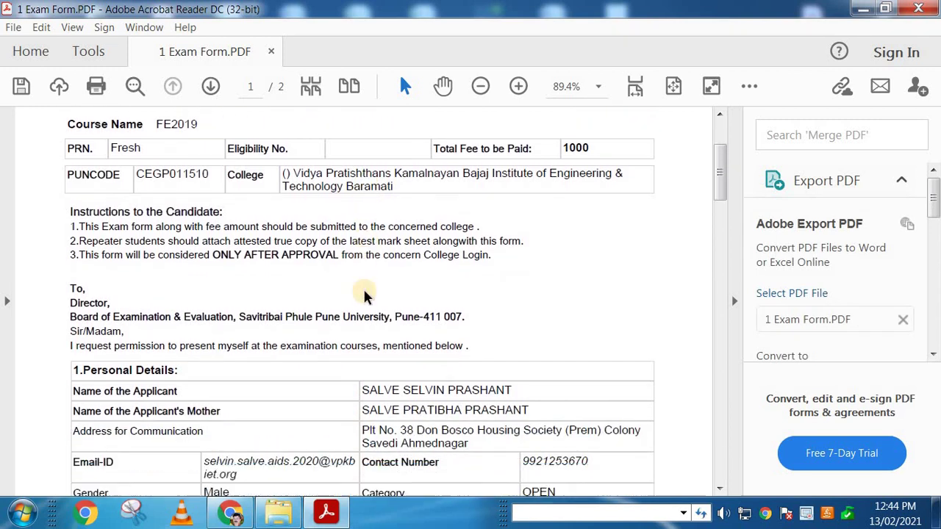
pyautogui.tripleClick(460, 391)
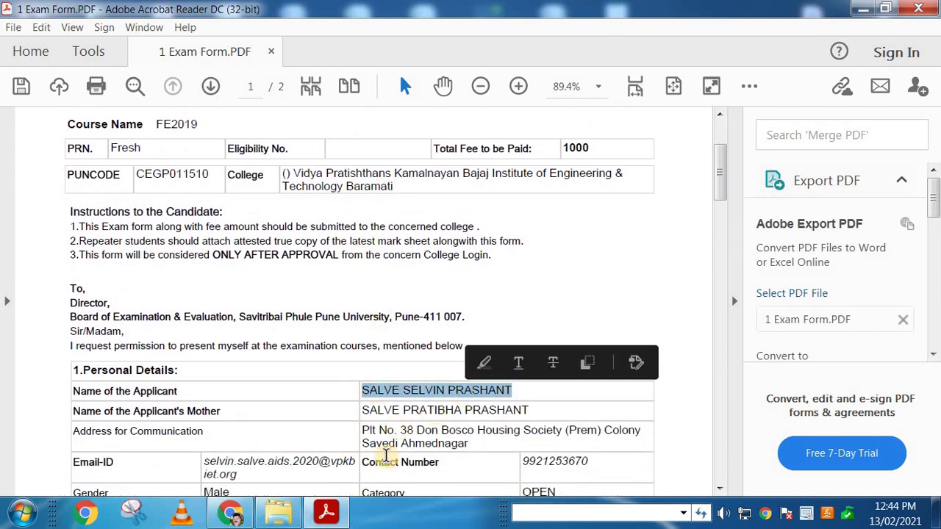
pyautogui.tripleClick(441, 411)
pyautogui.scroll(-4, 470, 411)
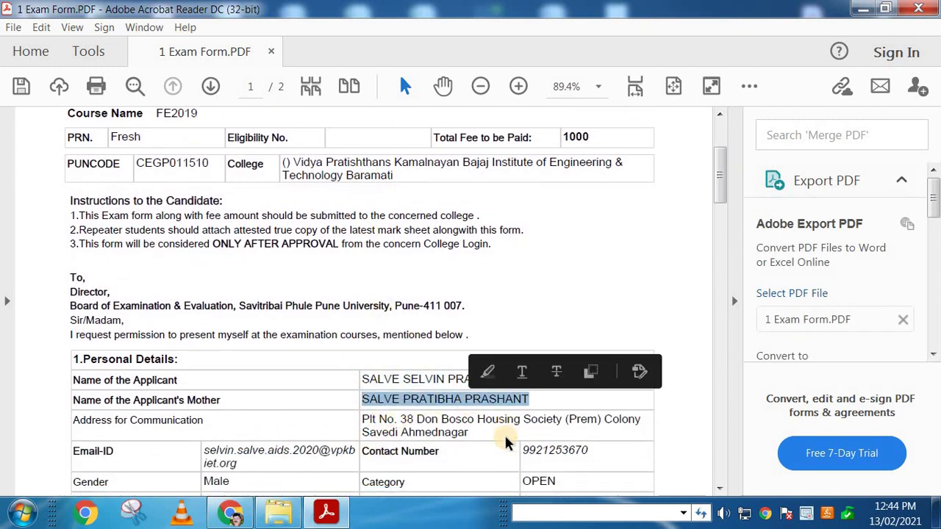
pyautogui.moveTo(439, 301); pyautogui.dragTo(378, 301)
pyautogui.scroll(-3, 453, 390)
pyautogui.scroll(-2, 454, 391)
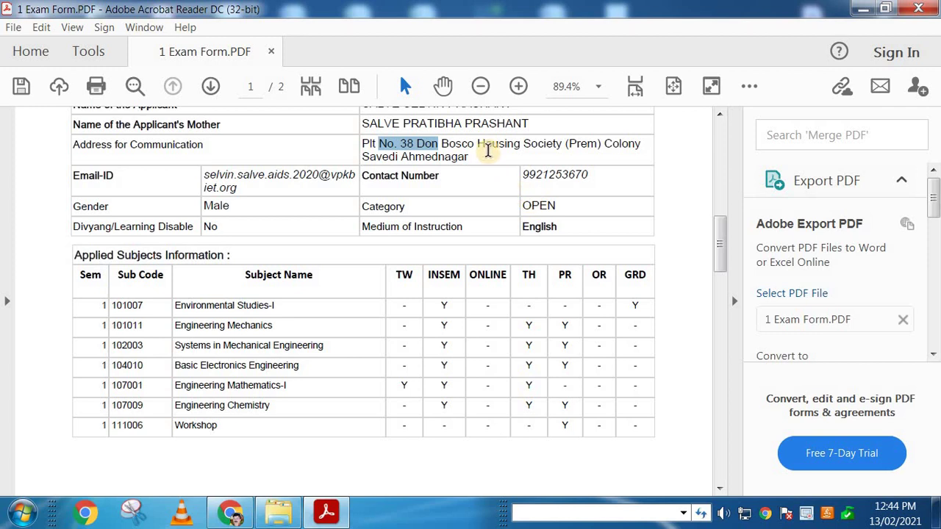
pyautogui.click(488, 150)
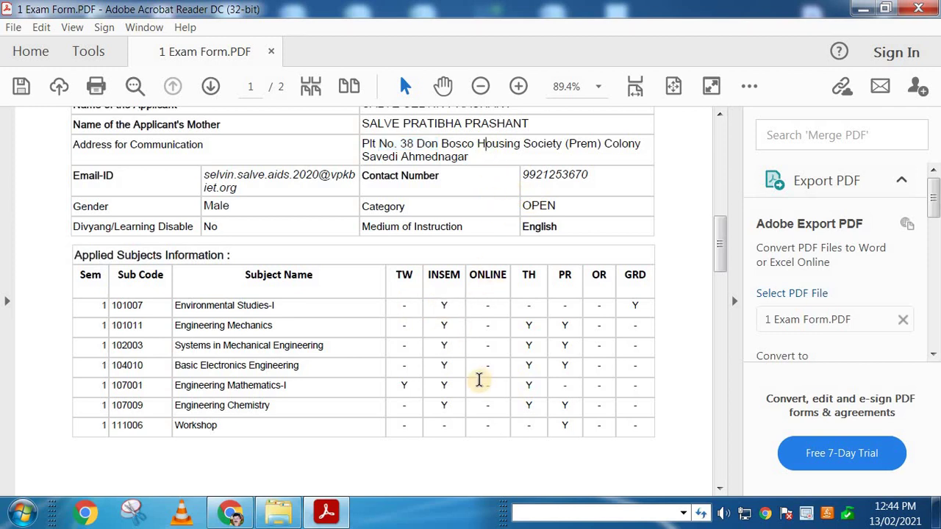
# Step: Recheck the applicant and mother name rows, then scroll on toward the fee details
pyautogui.scroll(3, 474, 376)
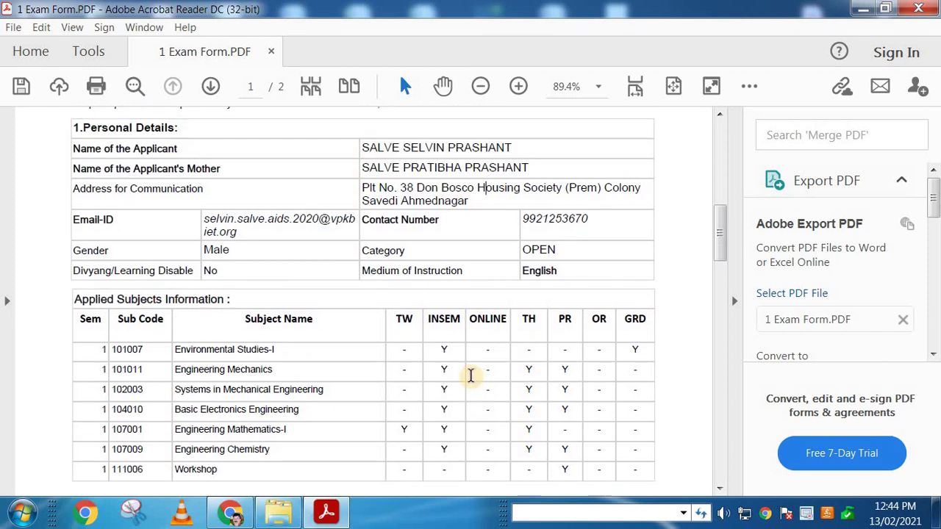
pyautogui.moveTo(379, 191); pyautogui.dragTo(507, 191)
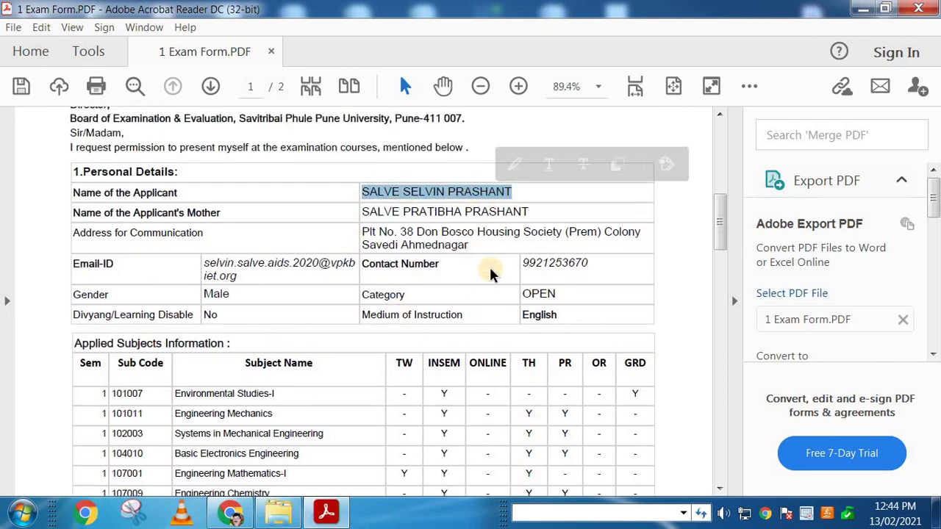
pyautogui.click(515, 191)
pyautogui.moveTo(516, 191); pyautogui.dragTo(361, 193)
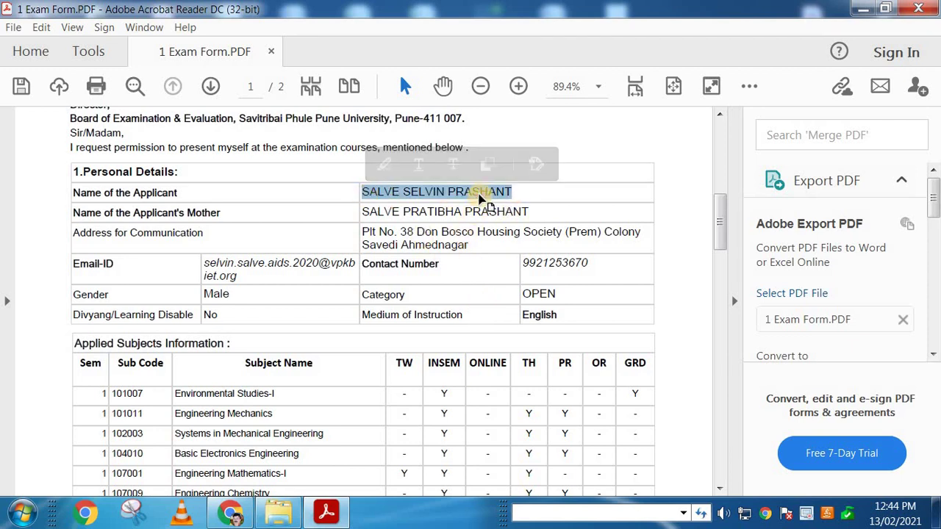
pyautogui.moveTo(527, 193); pyautogui.dragTo(384, 193)
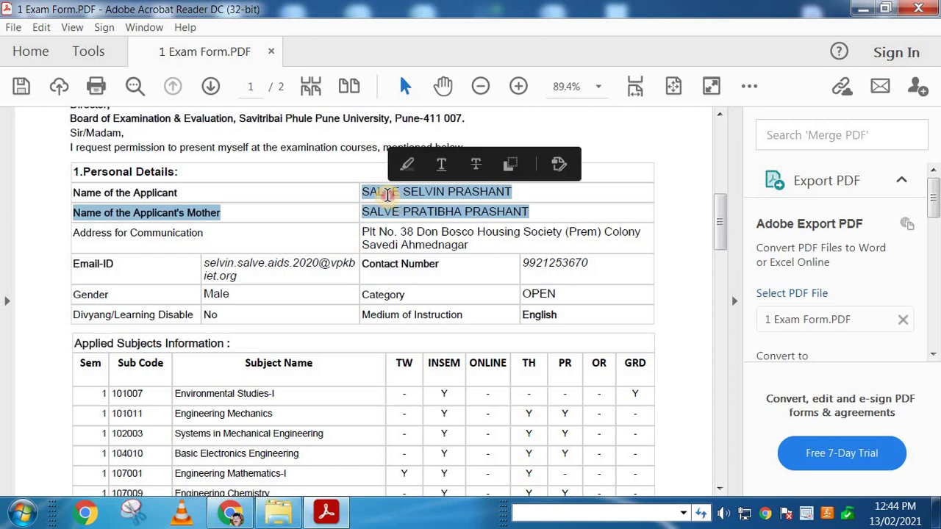
pyautogui.click(381, 193)
pyautogui.scroll(-1, 449, 390)
pyautogui.scroll(-1, 473, 397)
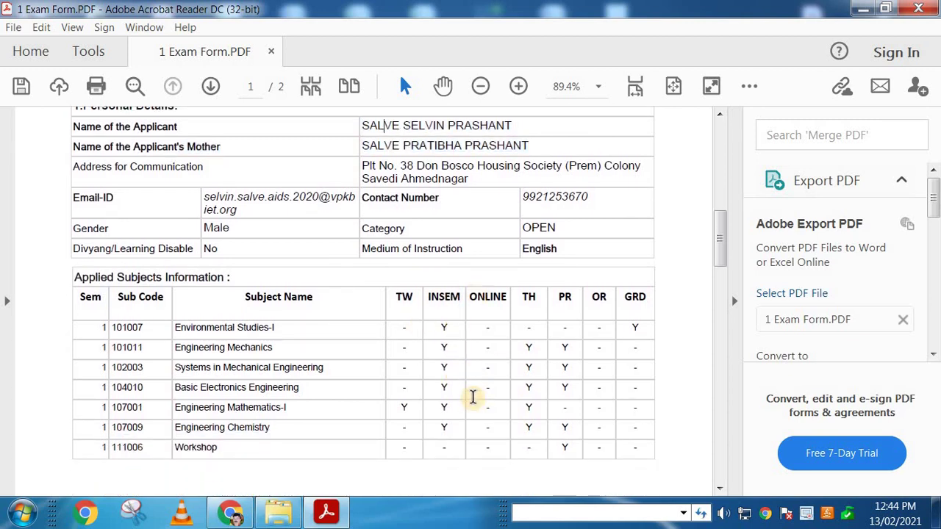
pyautogui.scroll(-6, 473, 397)
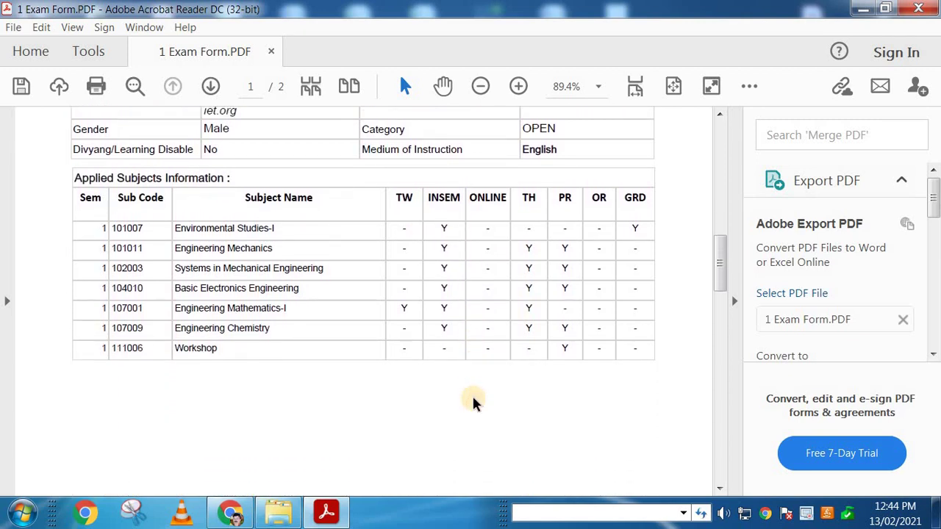
pyautogui.scroll(-10, 473, 401)
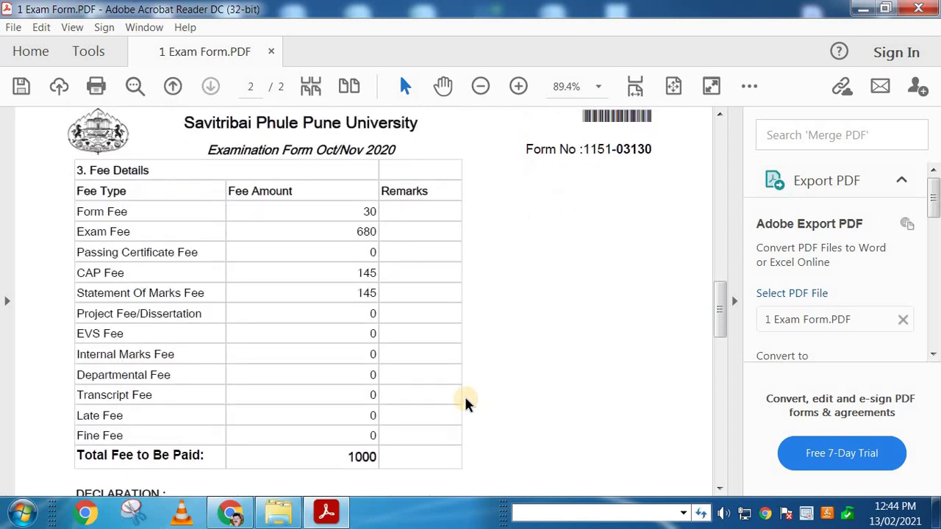
# Step: Review the subject names listed in the exam form's subject table
pyautogui.scroll(12, 466, 401)
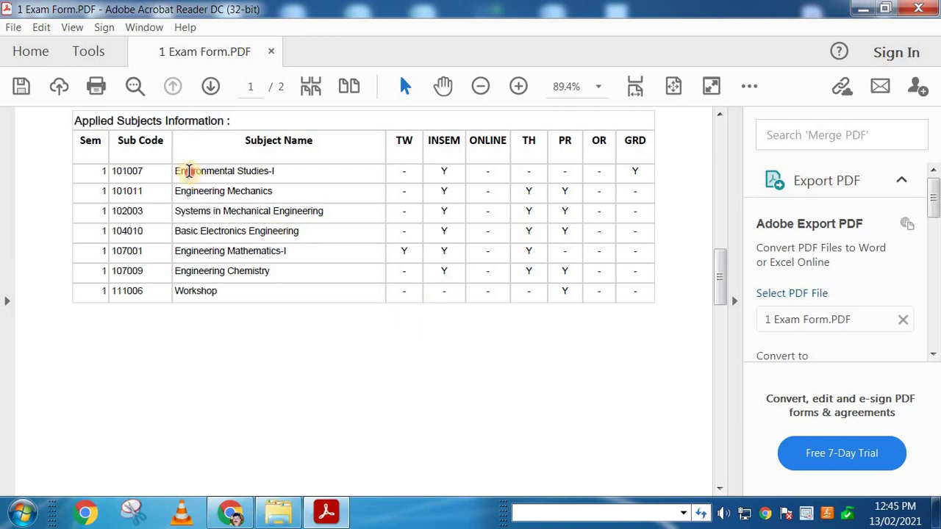
pyautogui.moveTo(189, 171); pyautogui.dragTo(252, 319)
pyautogui.click(261, 312)
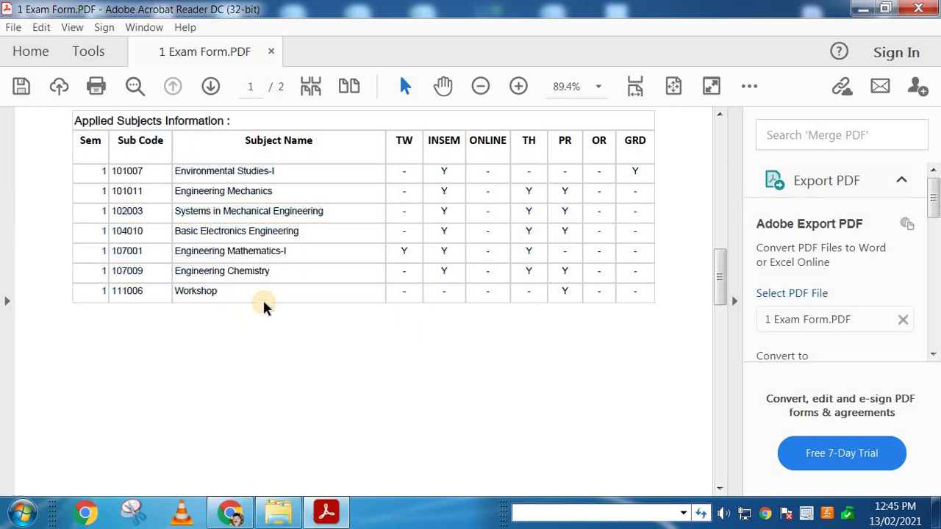
# Step: Check that page 2's Fee Details show a Total Fee of 1000
pyautogui.scroll(-5, 264, 307)
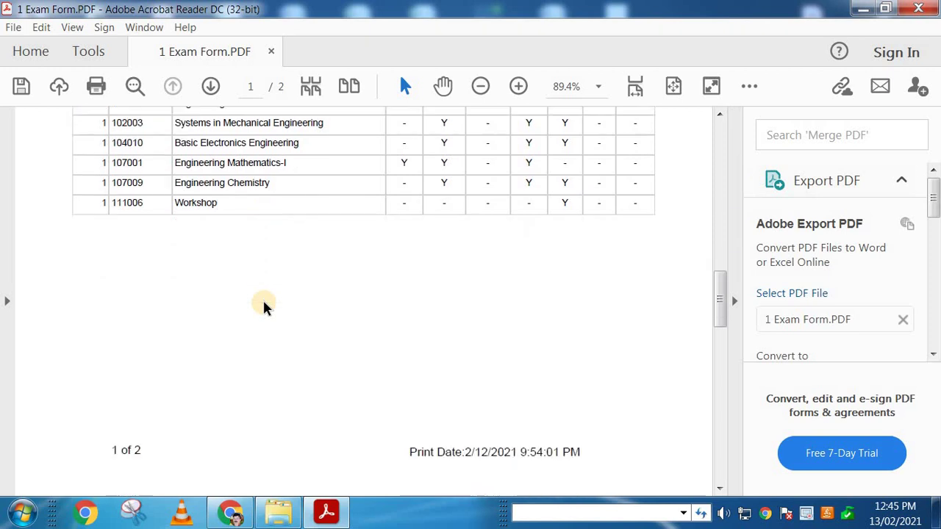
pyautogui.scroll(4, 265, 307)
pyautogui.scroll(1, 265, 307)
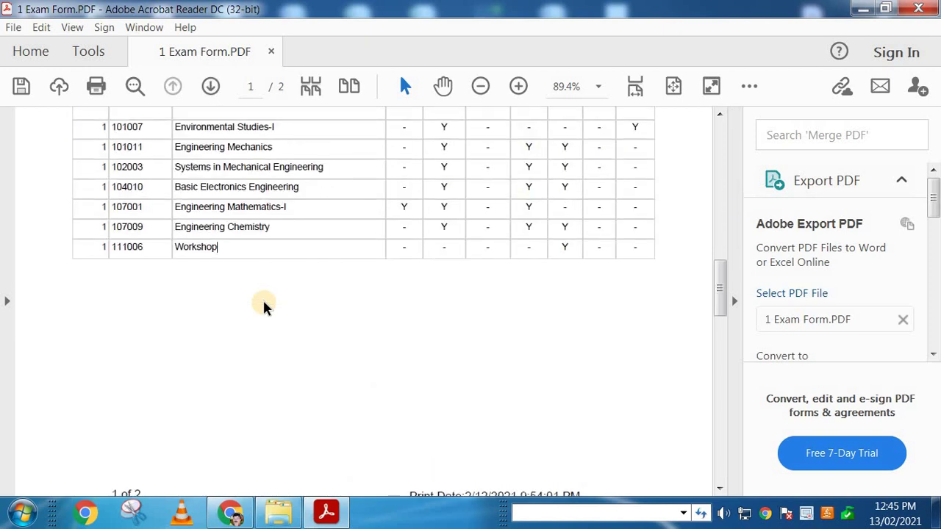
pyautogui.scroll(-5, 265, 307)
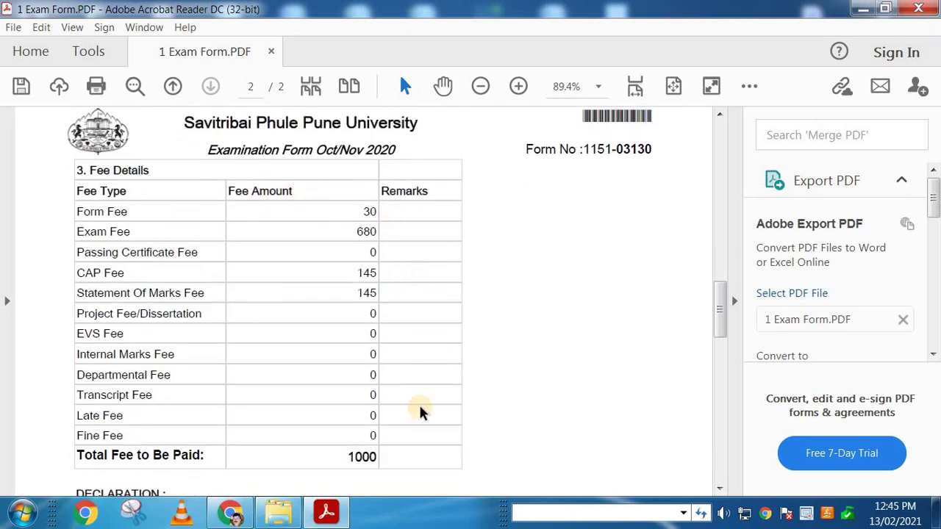
pyautogui.moveTo(349, 457); pyautogui.dragTo(379, 458)
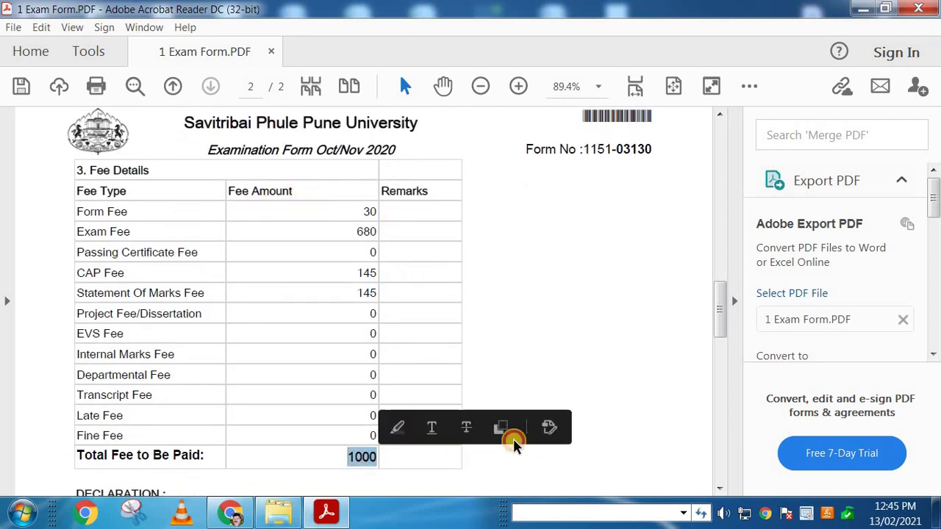
pyautogui.click(567, 304)
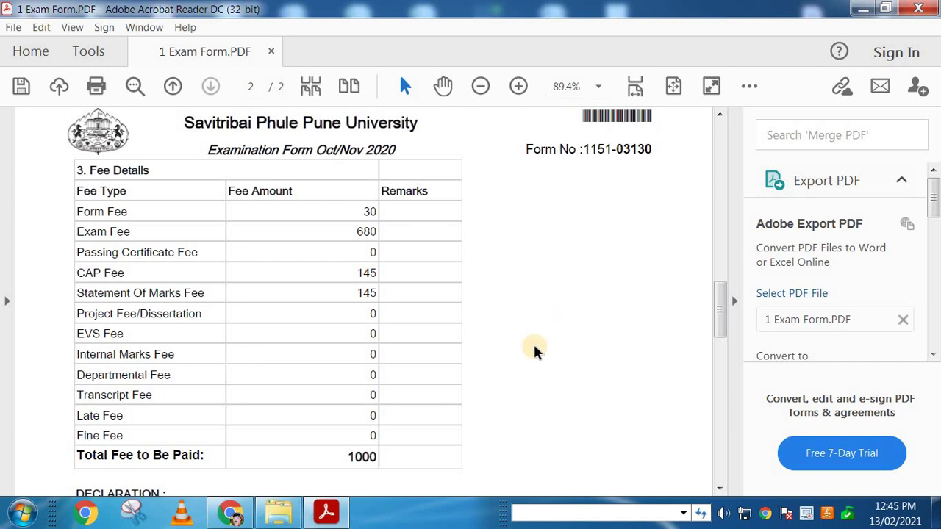
pyautogui.scroll(5, 553, 344)
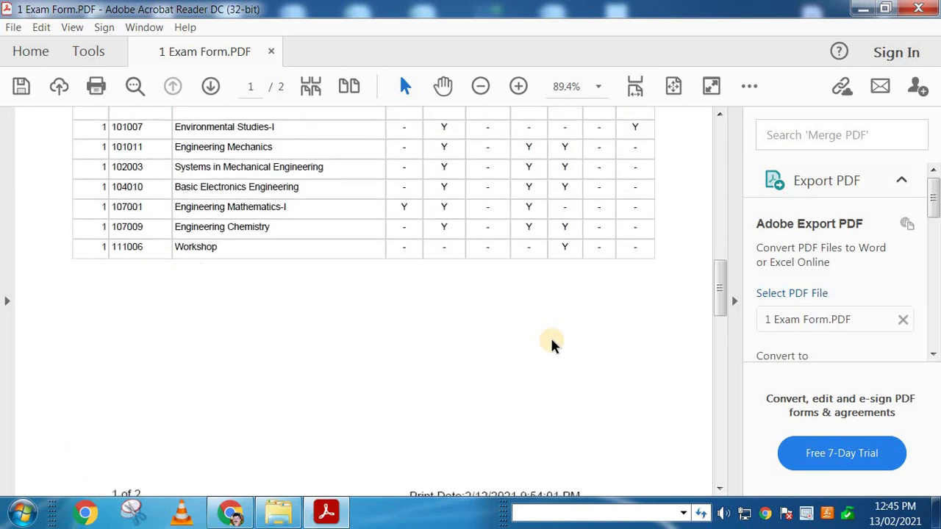
pyautogui.scroll(-5, 553, 344)
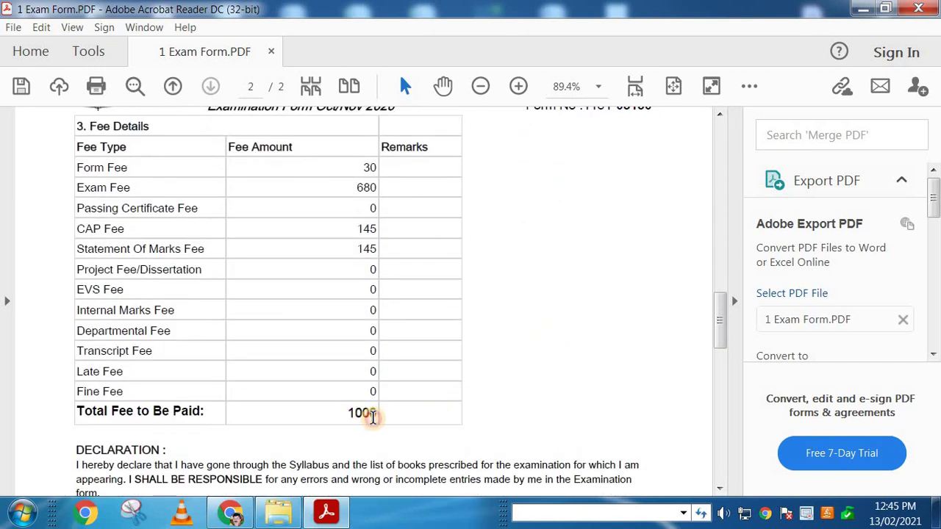
pyautogui.click(564, 307)
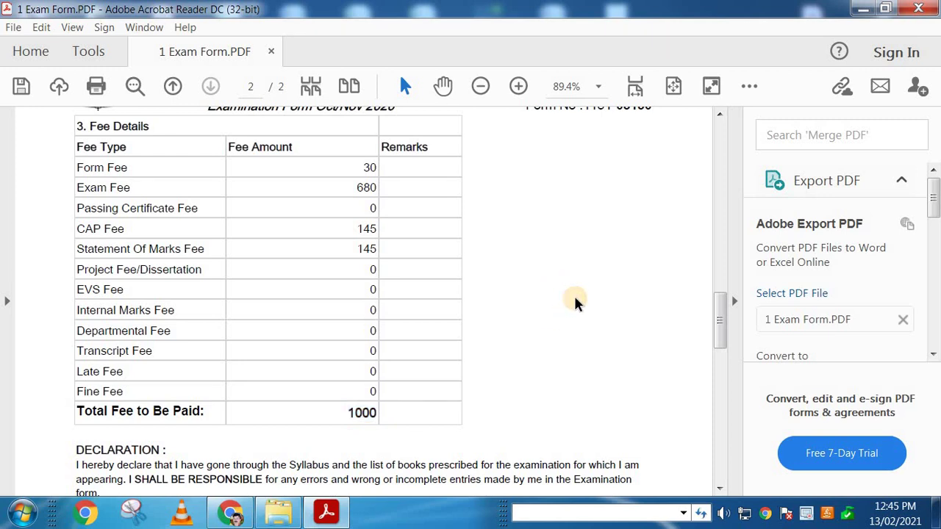
# Step: Close 1 Exam Form without saving, leaving the Exam Form Filling folder with no file selected
pyautogui.click(917, 9)
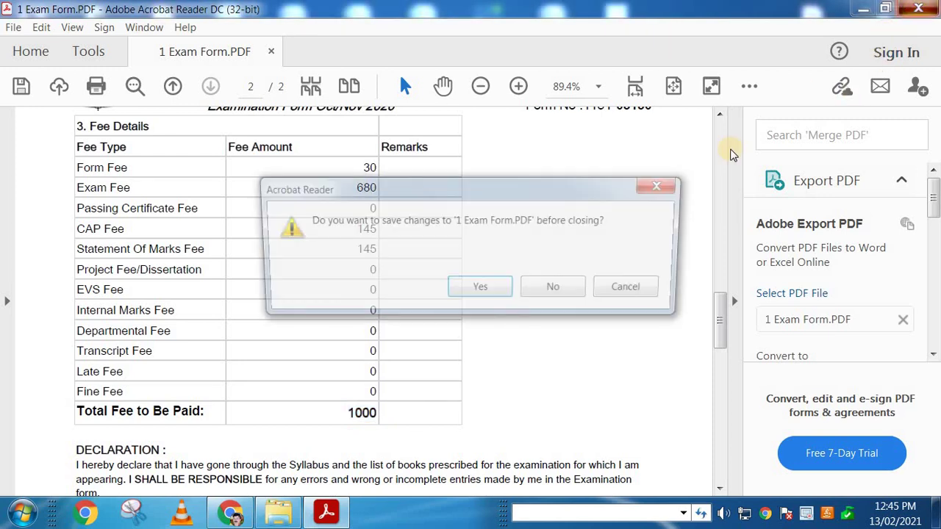
pyautogui.click(563, 288)
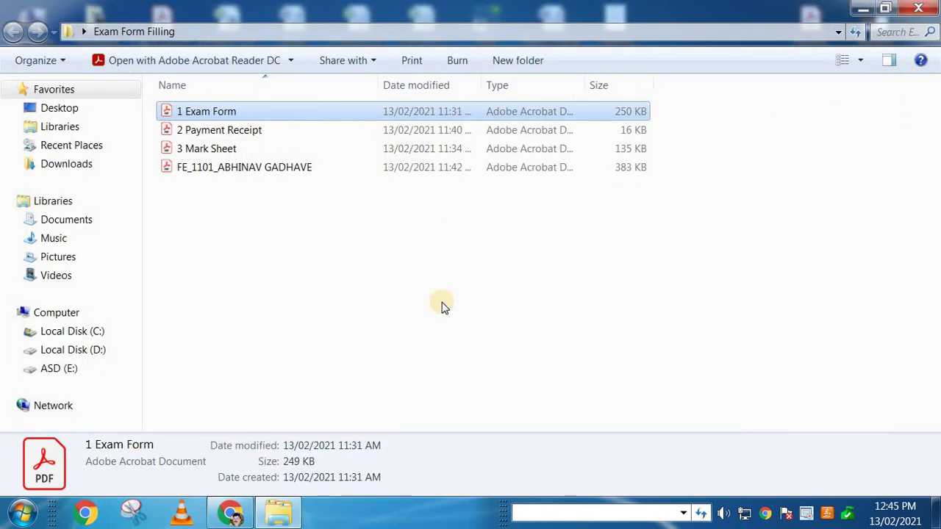
pyautogui.click(327, 284)
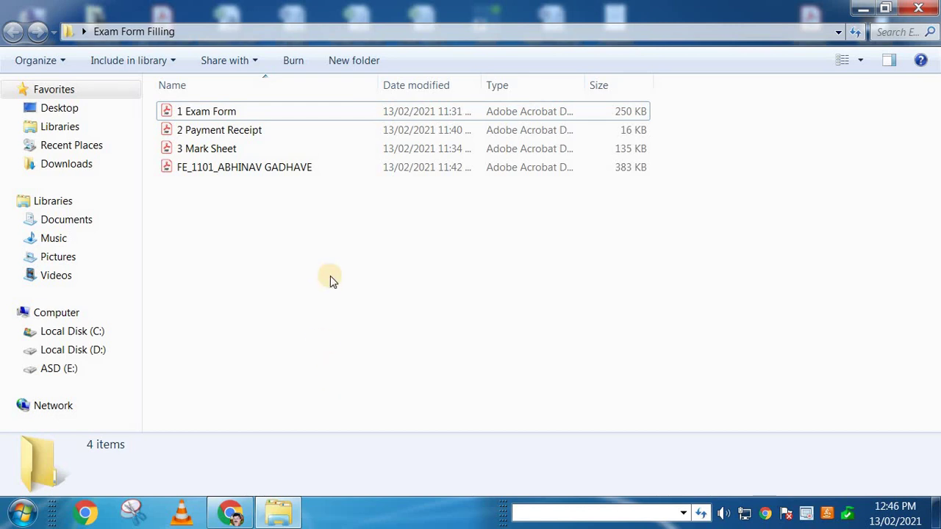
# Step: Reopen 1 Exam Form in Single Page View with the window maximized
pyautogui.doubleClick(227, 112)
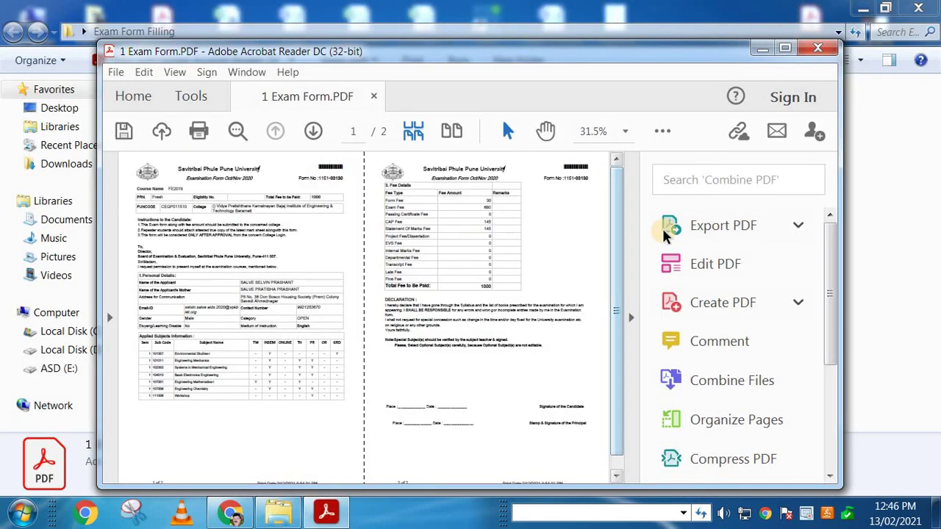
pyautogui.click(172, 72)
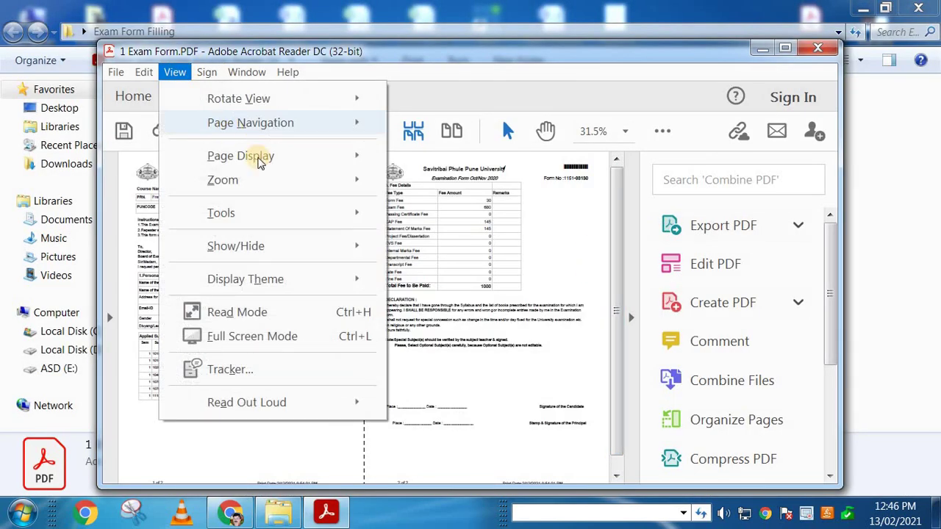
pyautogui.moveTo(353, 157)
pyautogui.click(426, 157)
pyautogui.scroll(-2, 432, 250)
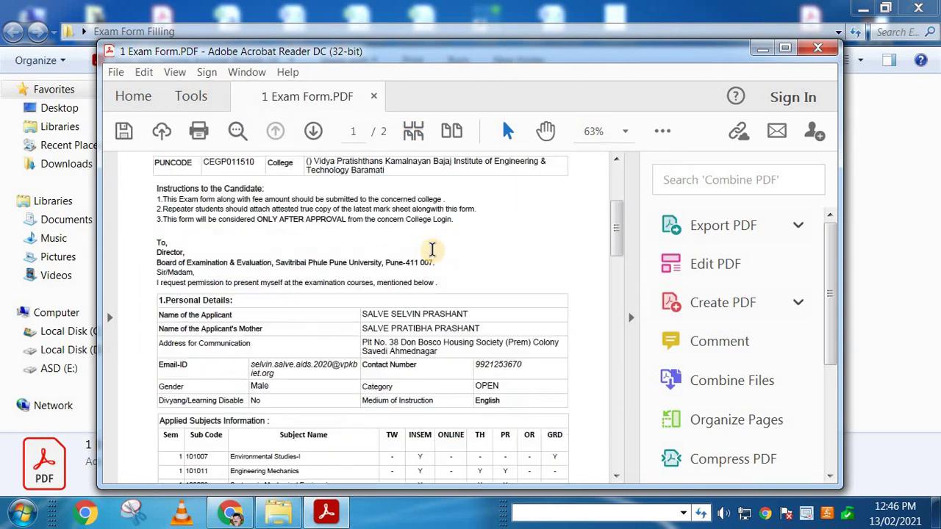
pyautogui.scroll(-3, 432, 250)
pyautogui.press('super+Up')
# Step: Recheck the 1000 total fee, close the form unsaved and minimize Explorer to the desktop
pyautogui.scroll(-2, 409, 304)
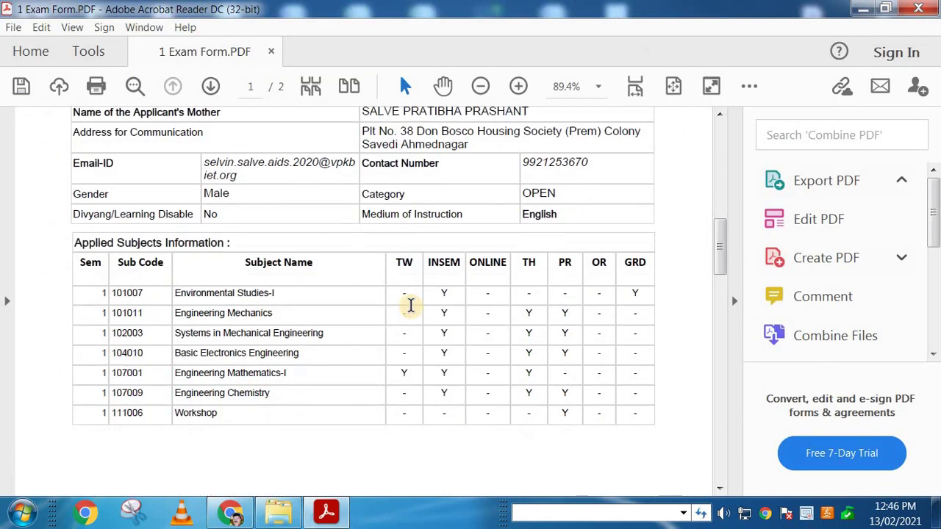
pyautogui.scroll(-5, 410, 307)
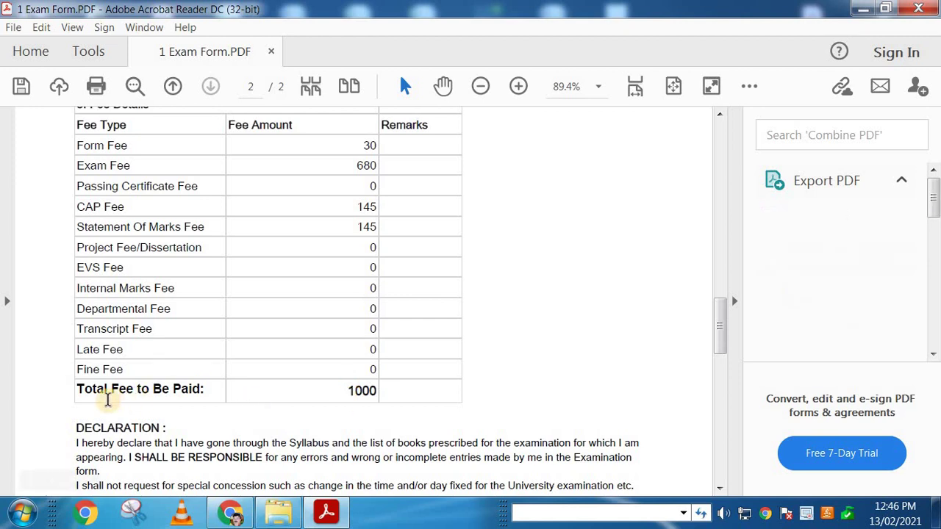
pyautogui.moveTo(343, 389); pyautogui.dragTo(397, 393)
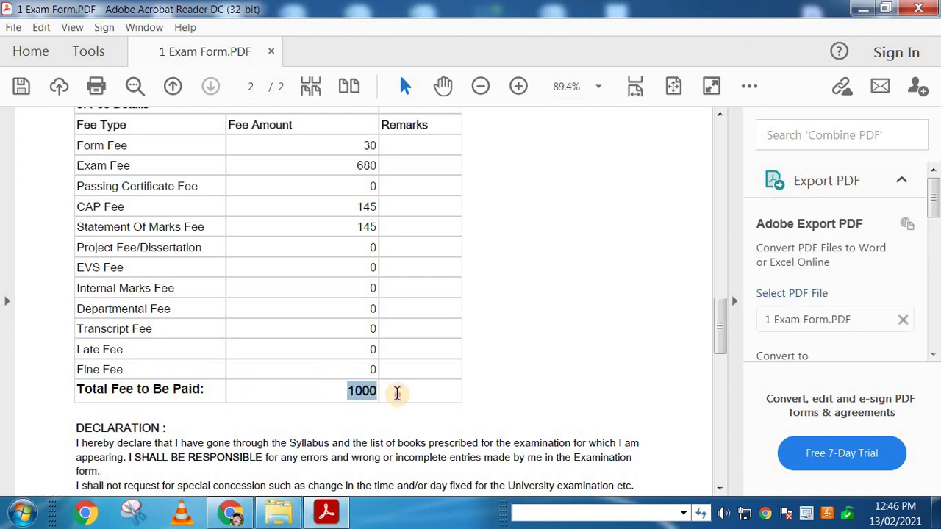
pyautogui.click(590, 326)
pyautogui.click(918, 9)
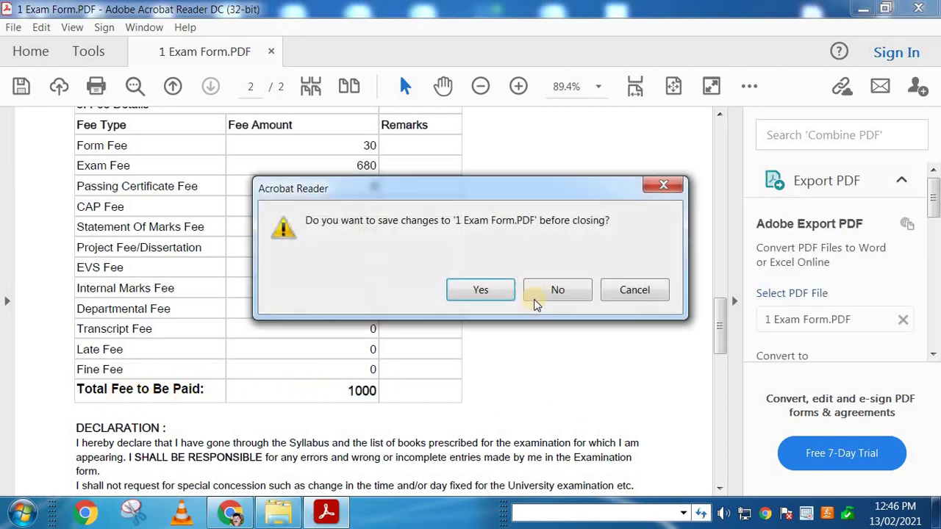
pyautogui.click(547, 293)
pyautogui.click(864, 8)
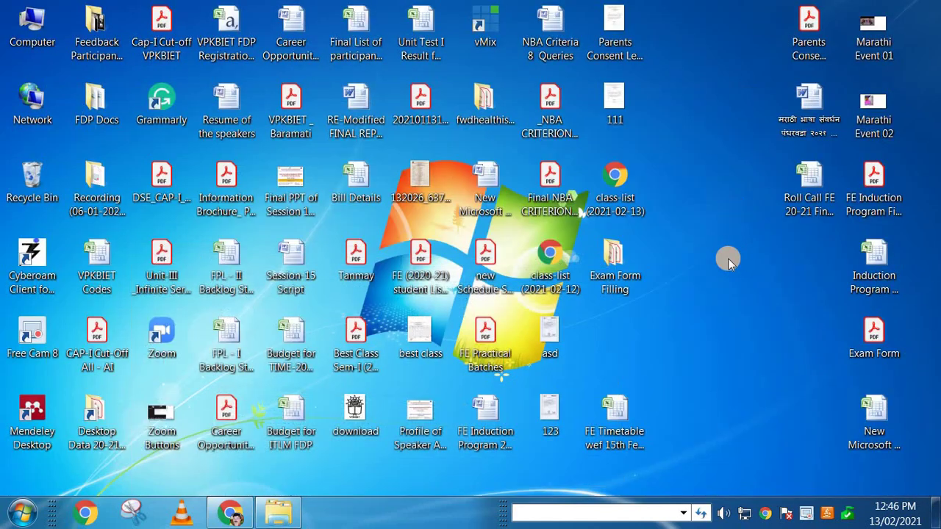
# Step: Google 'vpkbiet' in a new Chrome tab and open the VPKBIET | Baramati website
pyautogui.click(231, 514)
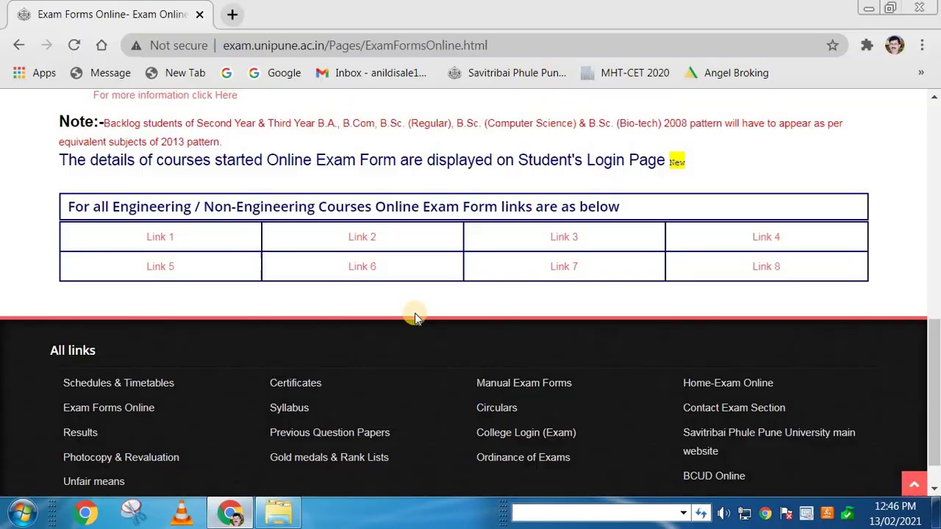
pyautogui.click(231, 11)
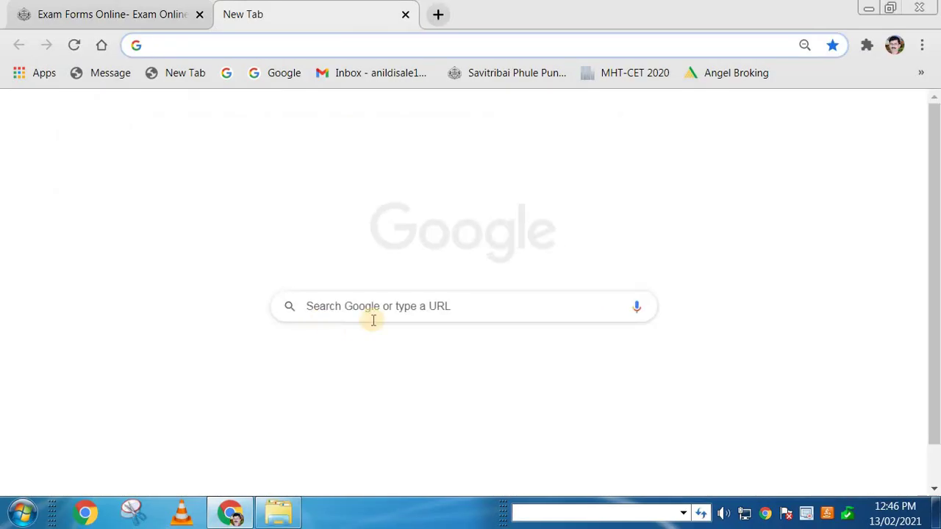
pyautogui.click(312, 376)
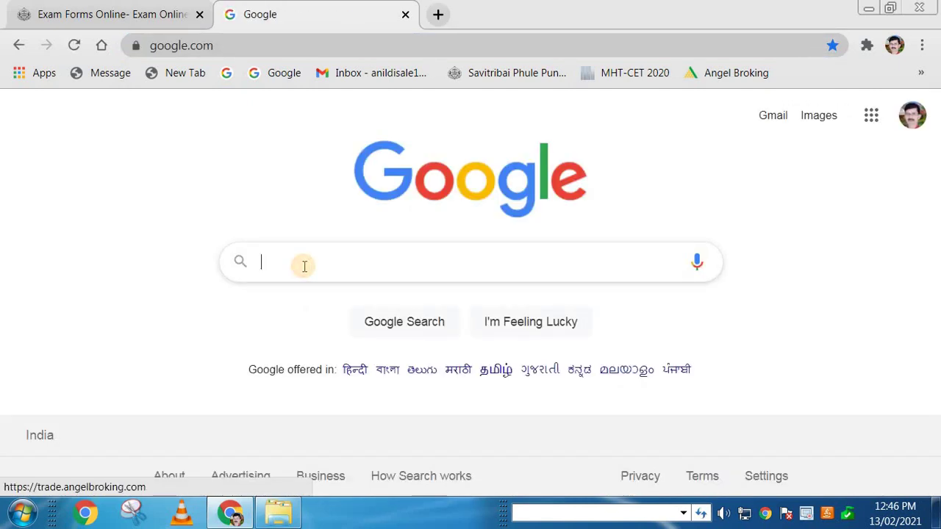
pyautogui.write('vpkbiet')
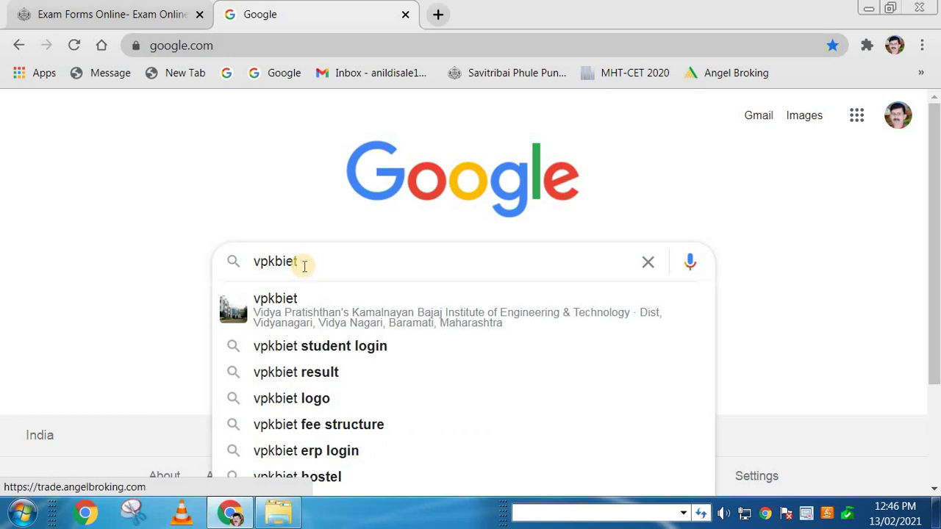
pyautogui.press('Return')
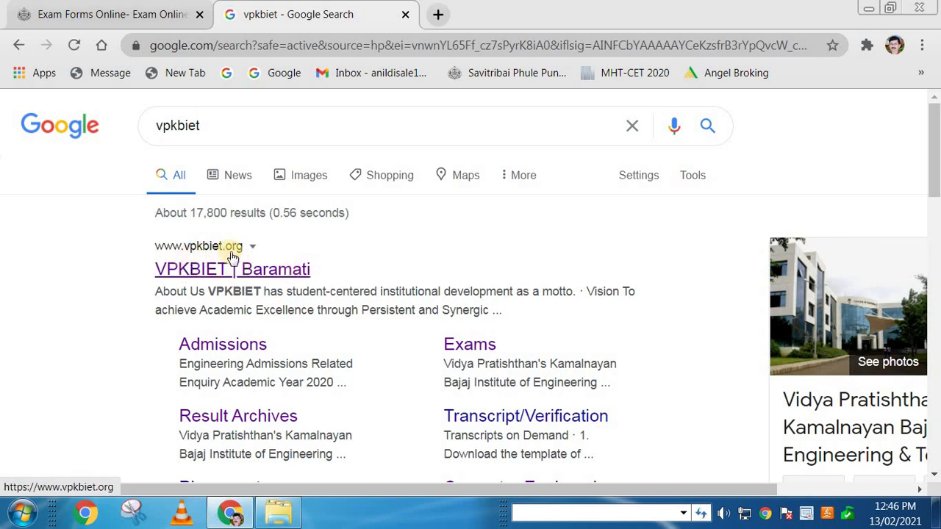
pyautogui.click(223, 271)
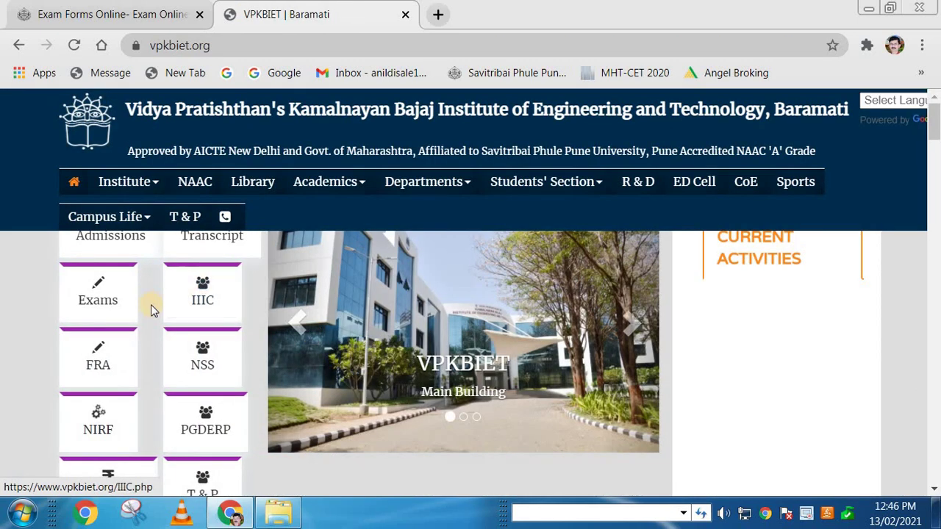
# Step: Follow VPKBIET's Pay Online link to PayUMoney and start a payment with PAY NOW
pyautogui.click(130, 218)
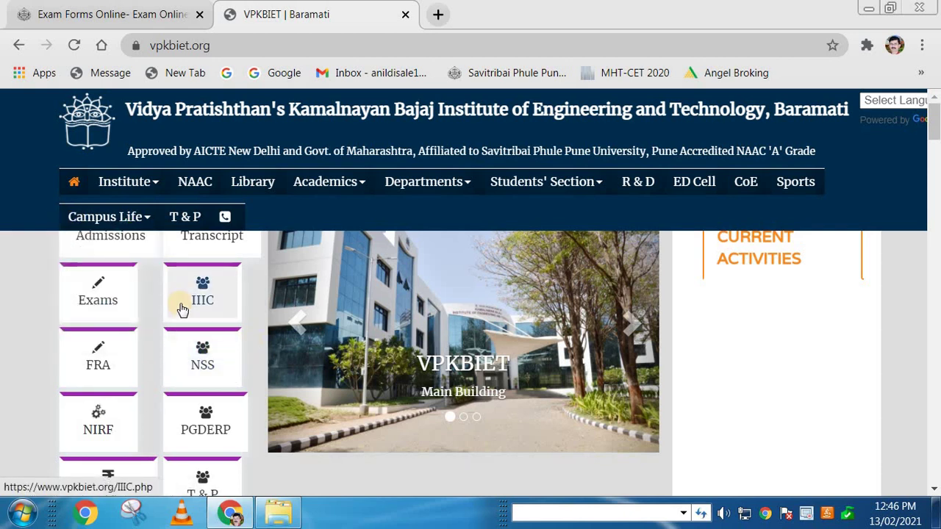
pyautogui.scroll(-3, 180, 309)
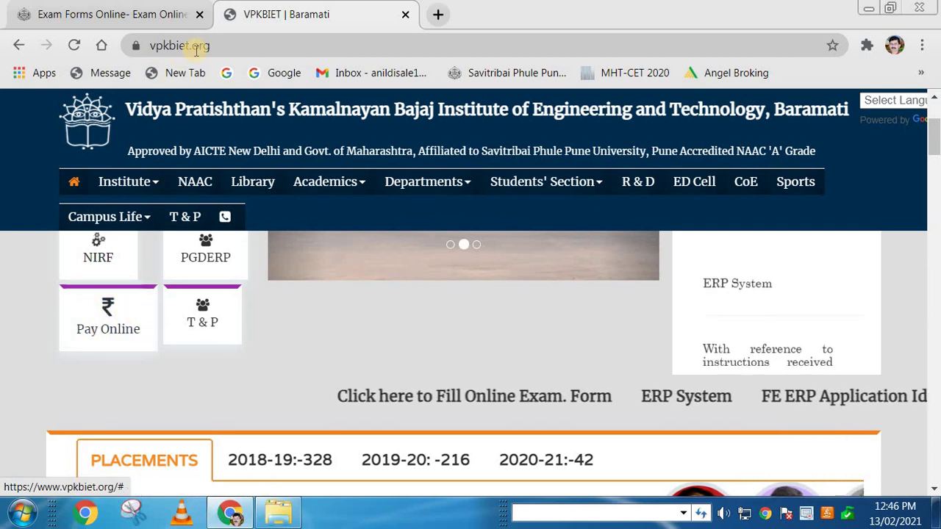
pyautogui.click(108, 321)
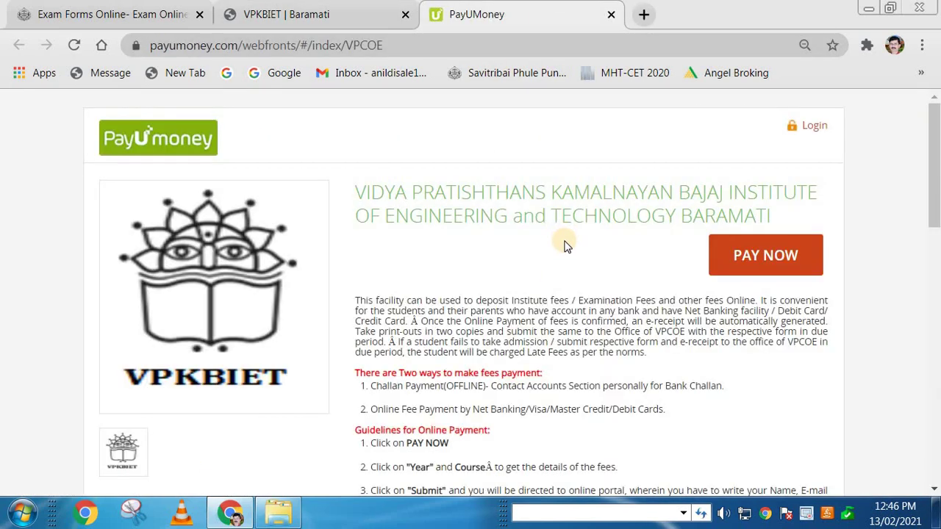
pyautogui.click(754, 263)
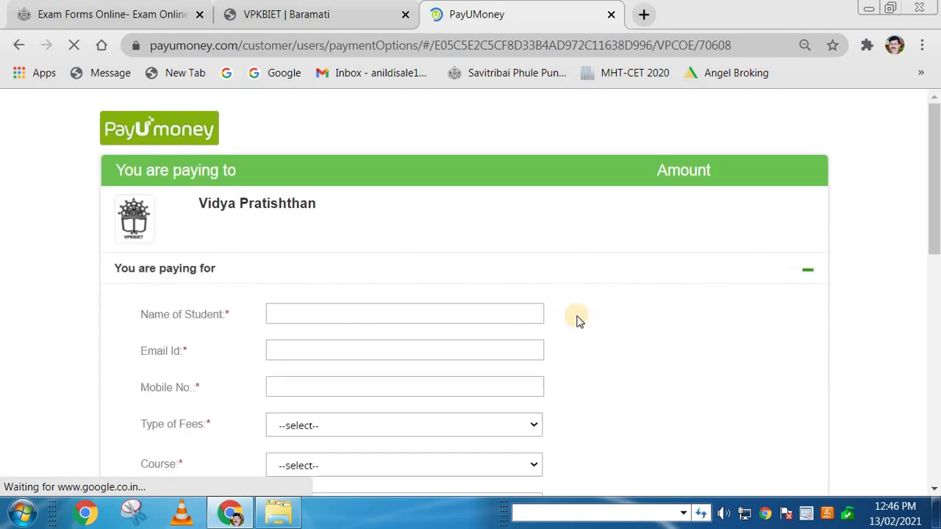
# Step: Autofill the student's name, e-mail and mobile number, then retype the student's e-mail address
pyautogui.click(288, 316)
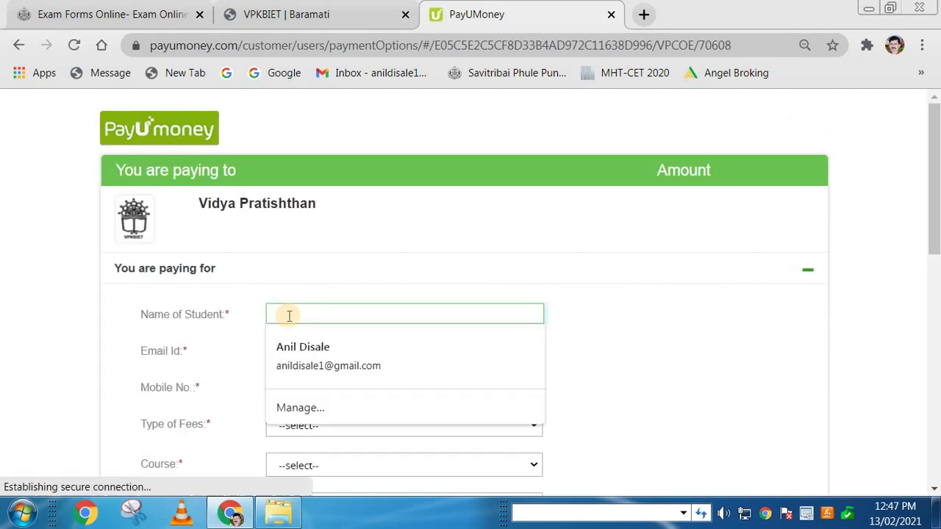
pyautogui.click(305, 311)
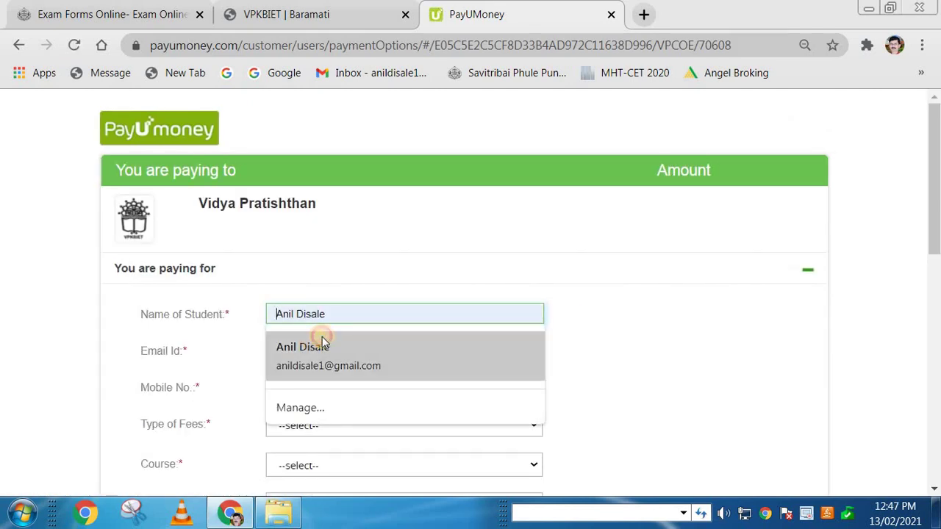
pyautogui.click(316, 343)
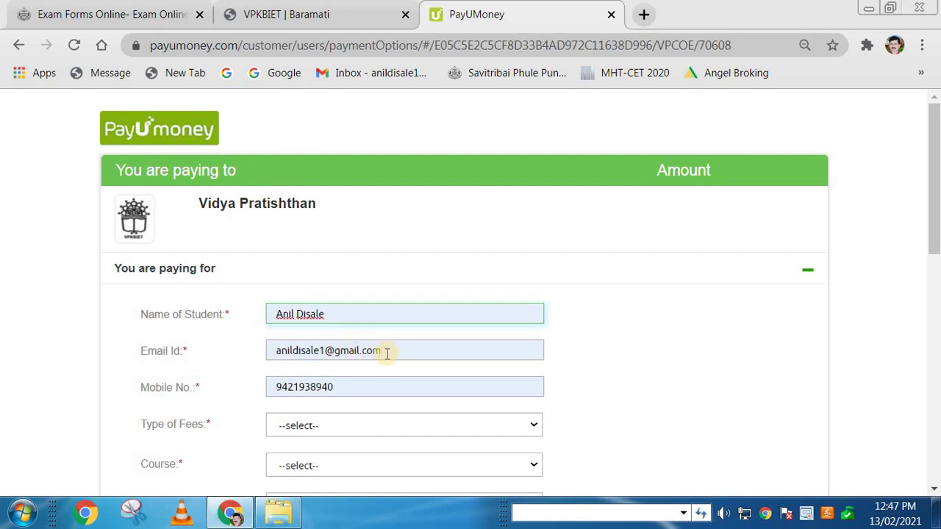
pyautogui.moveTo(386, 353); pyautogui.dragTo(263, 358)
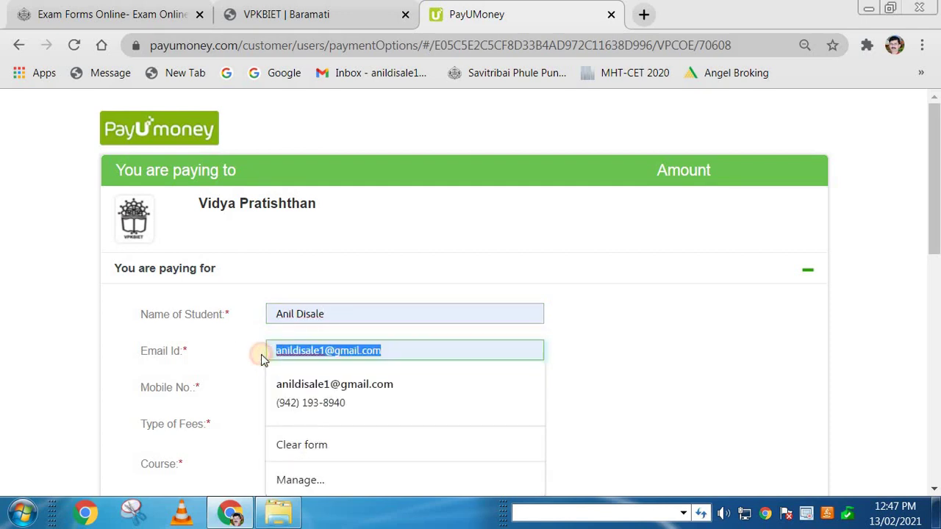
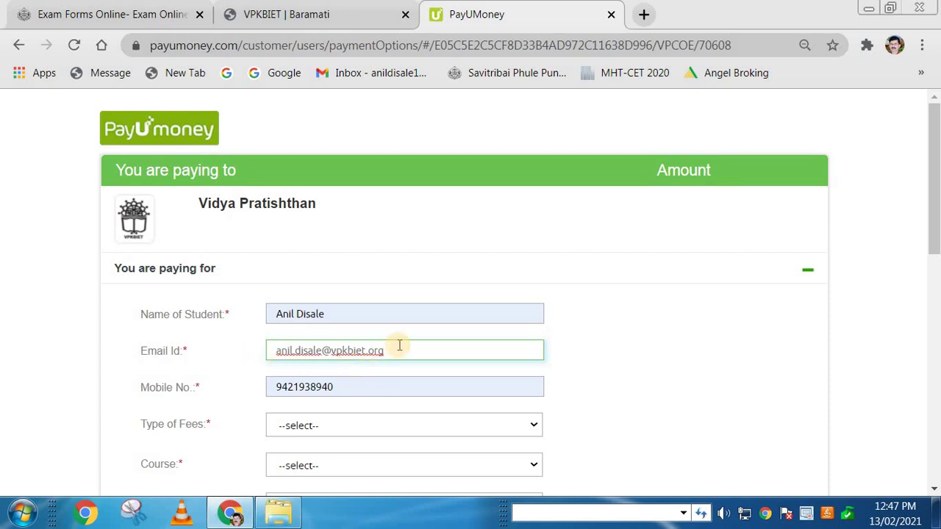
pyautogui.moveTo(399, 351); pyautogui.dragTo(273, 351)
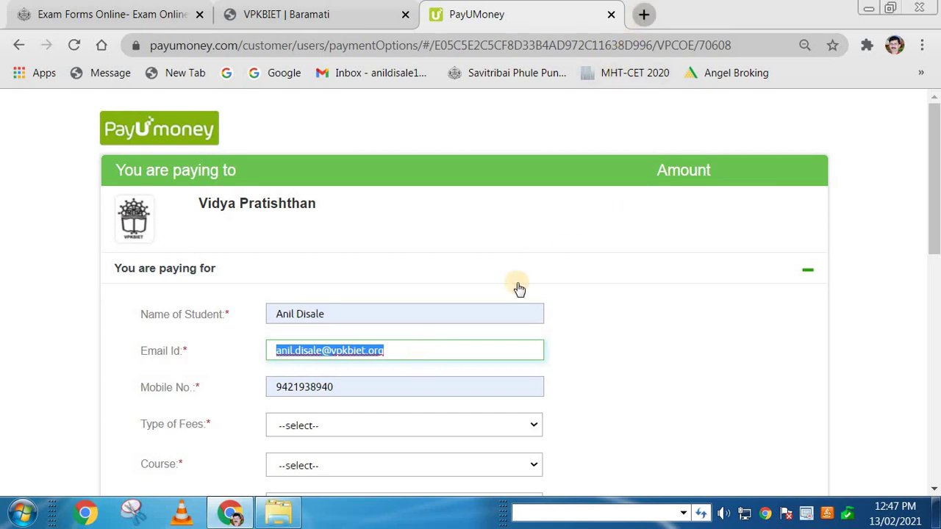
pyautogui.click(442, 345)
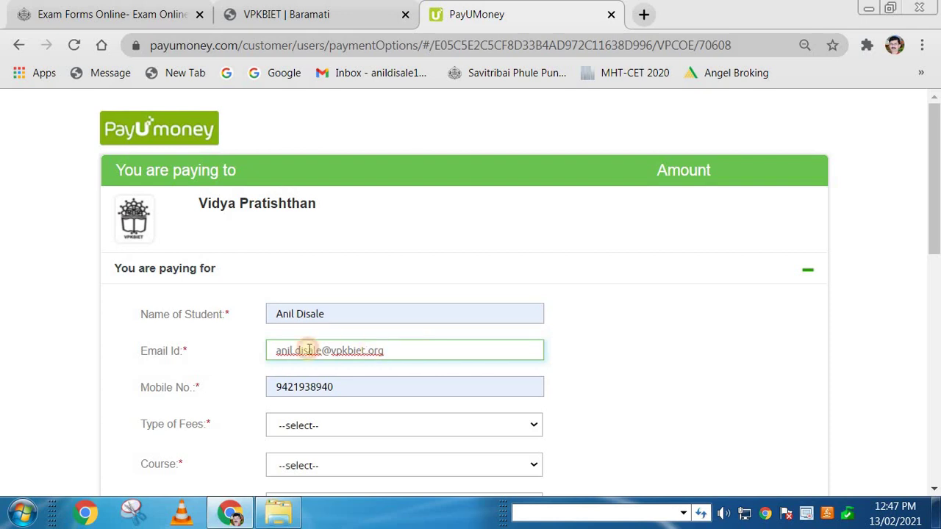
pyautogui.moveTo(385, 350); pyautogui.dragTo(264, 350)
pyautogui.click(399, 347)
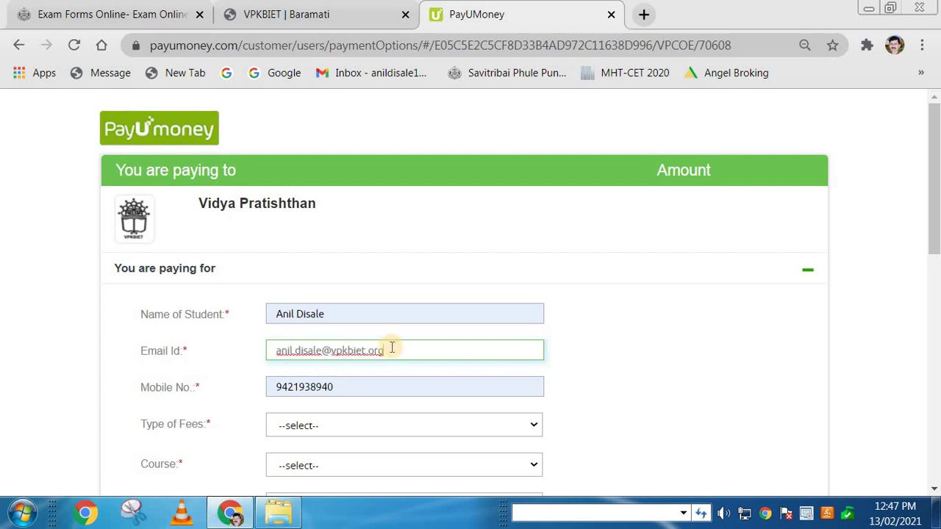
# Step: Verify the e-mail address in the Gmail inbox tab and return to the payment form
pyautogui.click(644, 14)
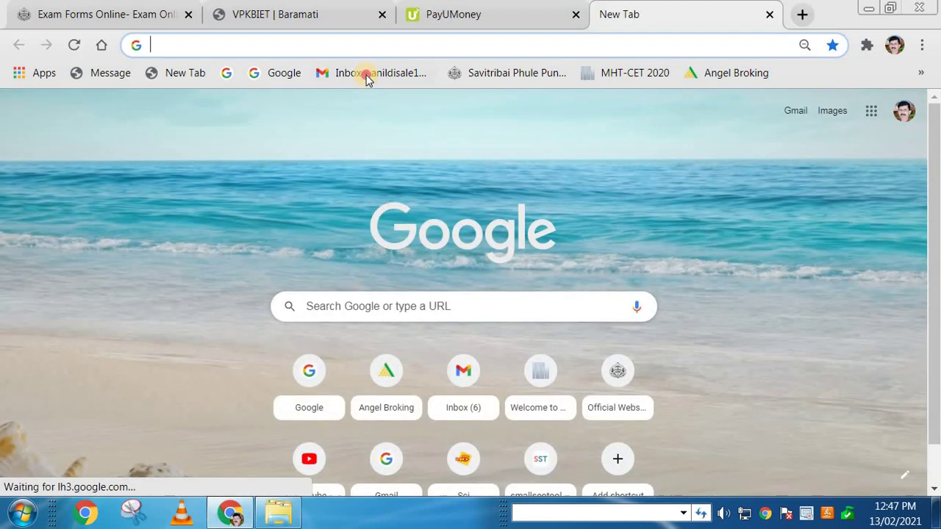
pyautogui.click(368, 73)
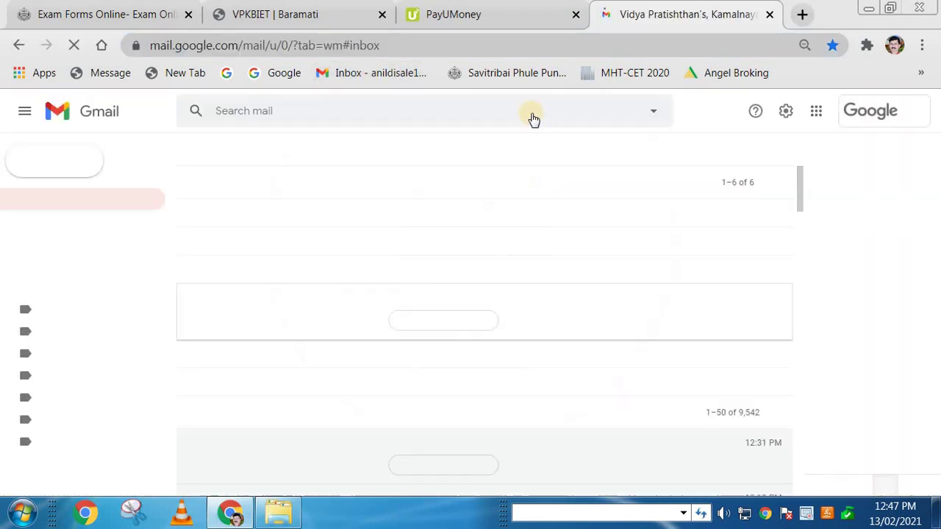
pyautogui.click(495, 17)
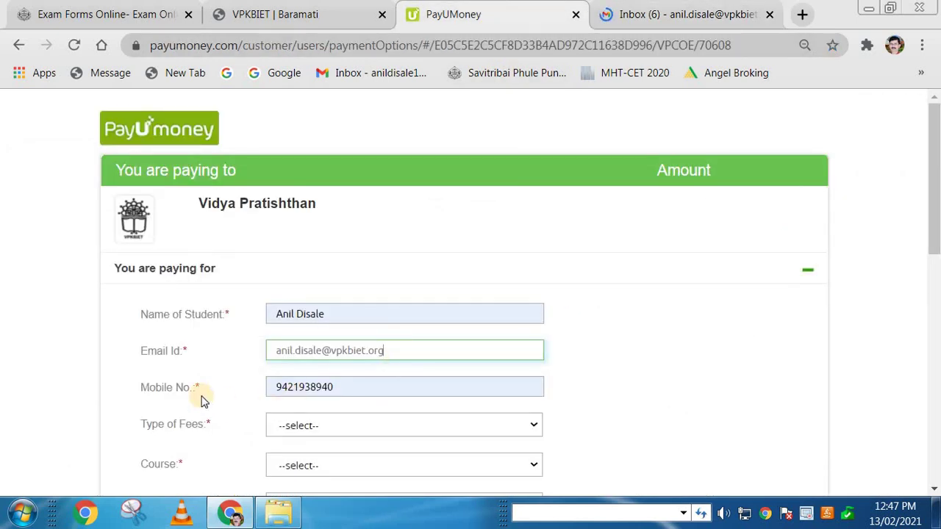
pyautogui.click(315, 428)
pyautogui.click(346, 422)
# Step: Choose University Examination Fees, Civil Engineering and First Year as fee type, course and year
pyautogui.click(346, 419)
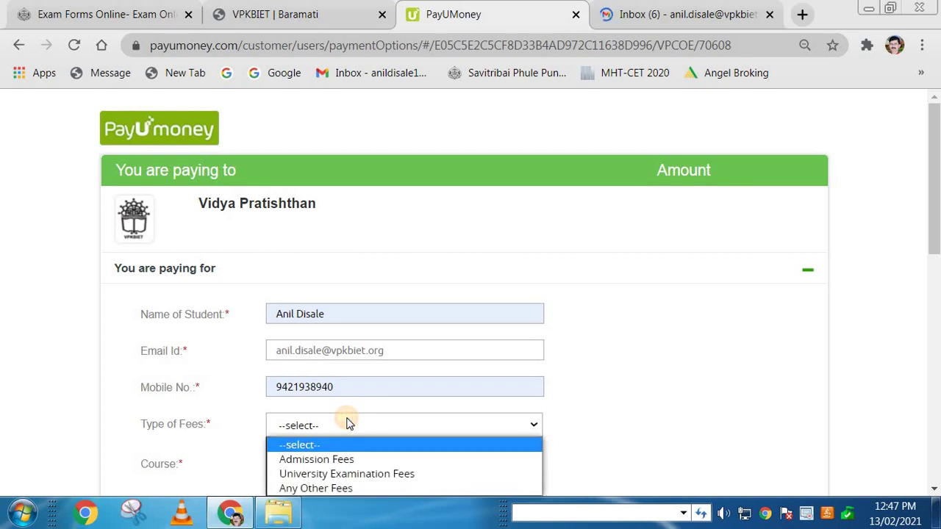
pyautogui.scroll(-2, 349, 423)
pyautogui.click(332, 250)
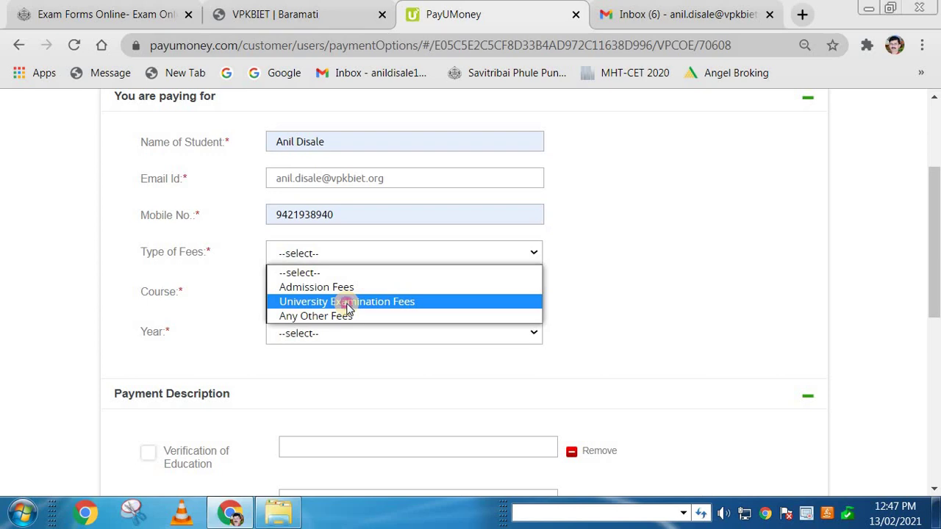
pyautogui.click(346, 304)
pyautogui.click(330, 295)
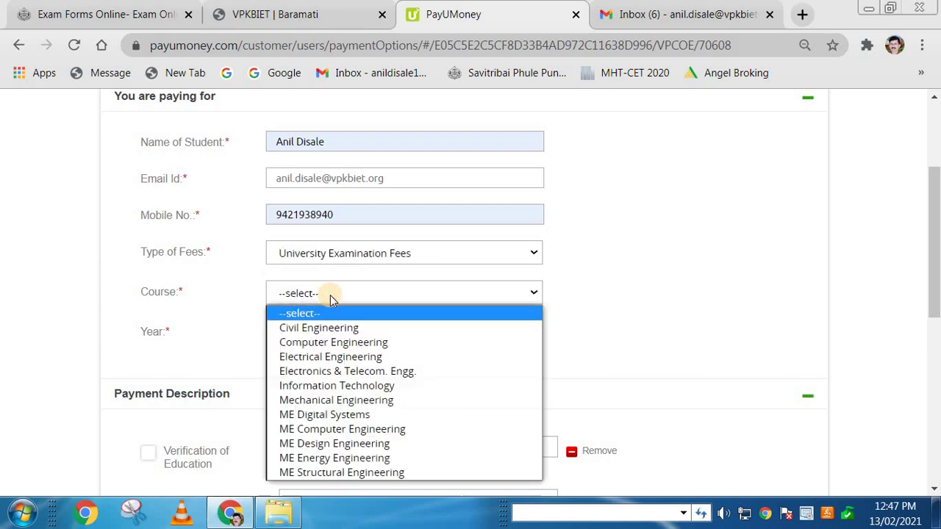
pyautogui.click(346, 328)
pyautogui.click(301, 341)
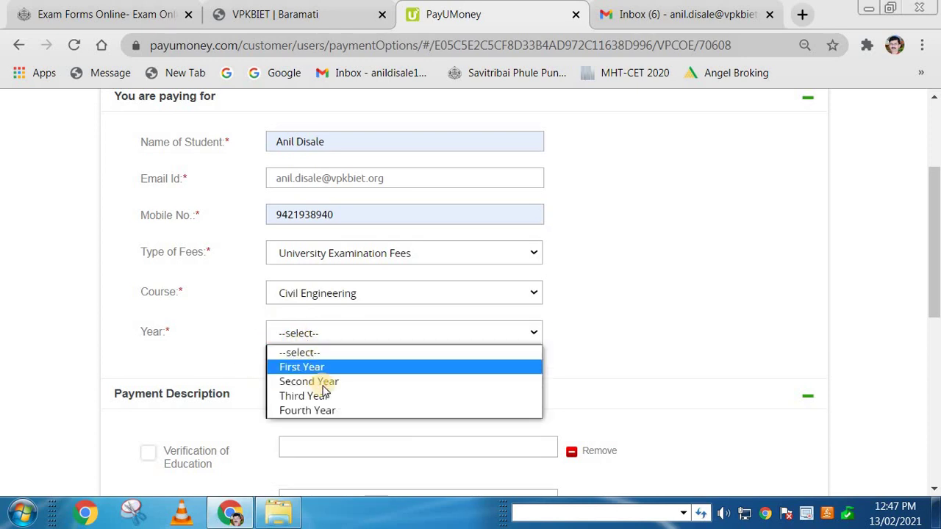
pyautogui.click(316, 368)
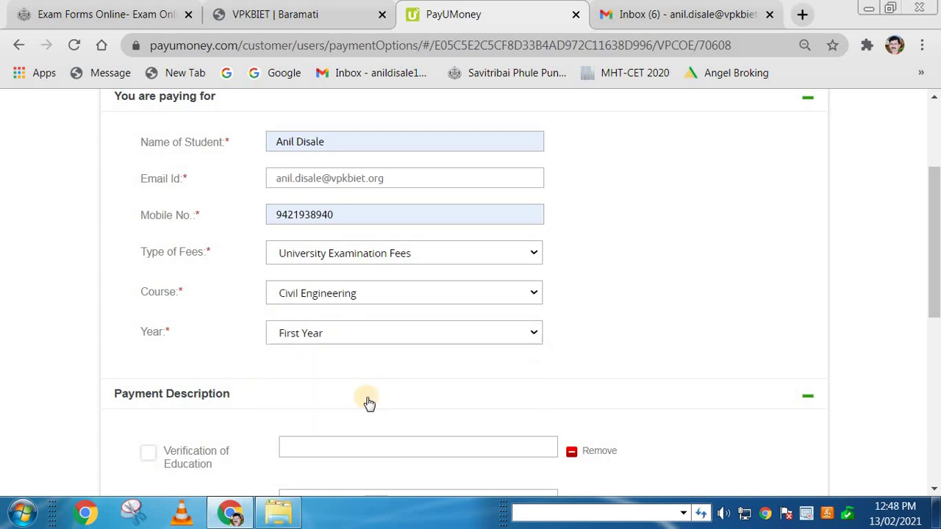
# Step: Tick University Examination Fee and enter 1000 as its amount
pyautogui.scroll(-4, 367, 400)
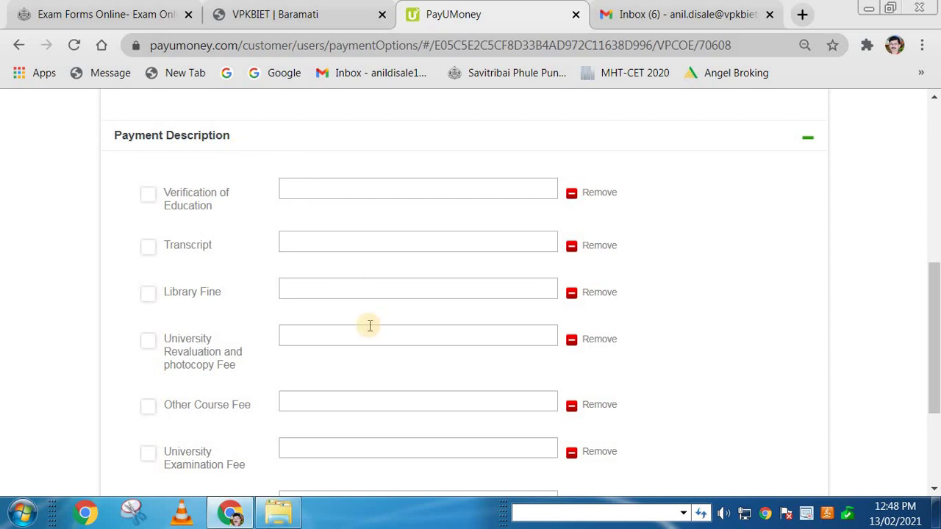
pyautogui.scroll(-2, 368, 326)
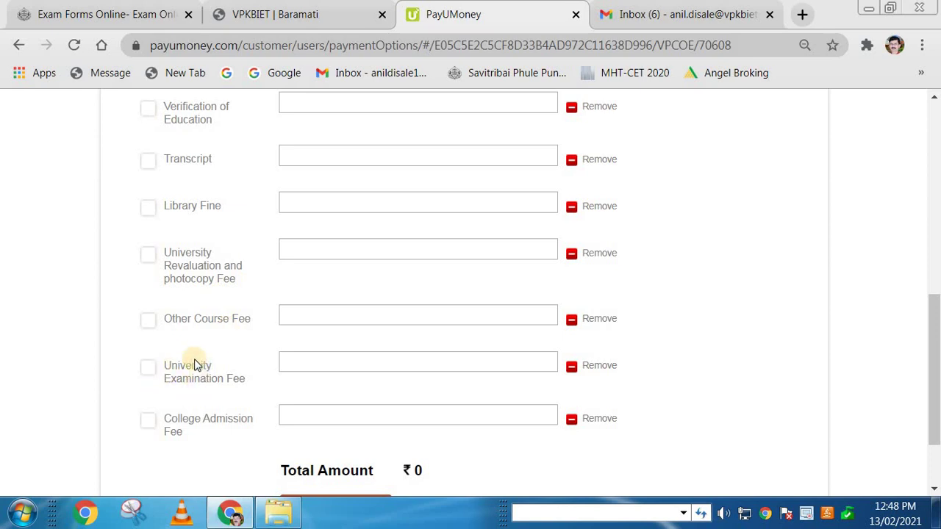
pyautogui.click(147, 367)
pyautogui.click(299, 358)
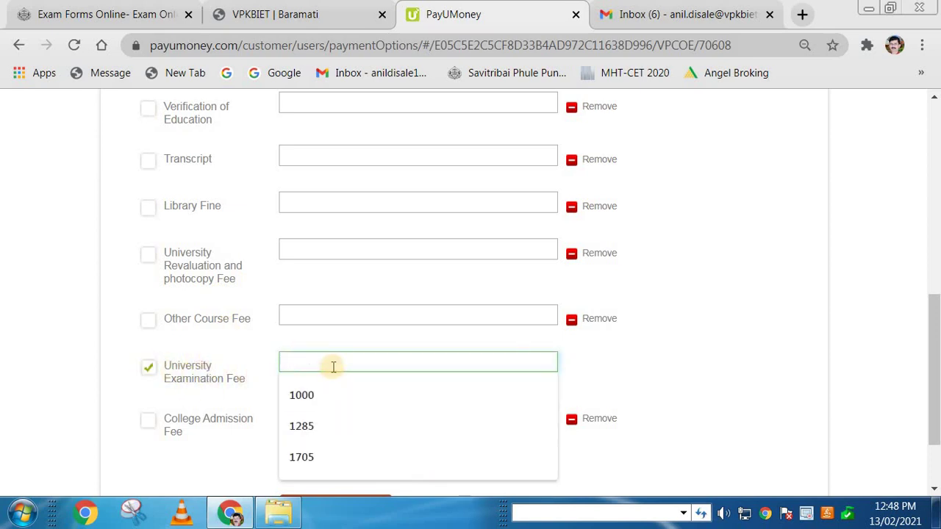
pyautogui.write('1000')
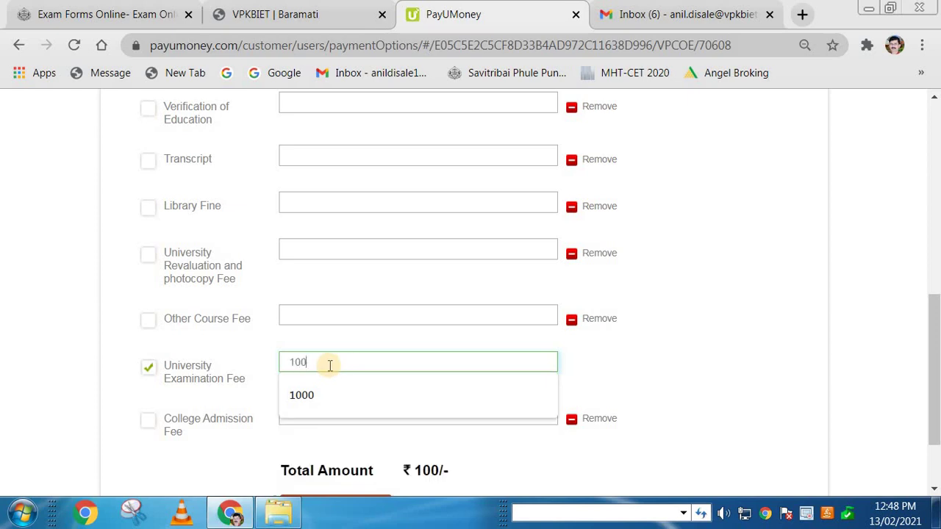
pyautogui.click(596, 360)
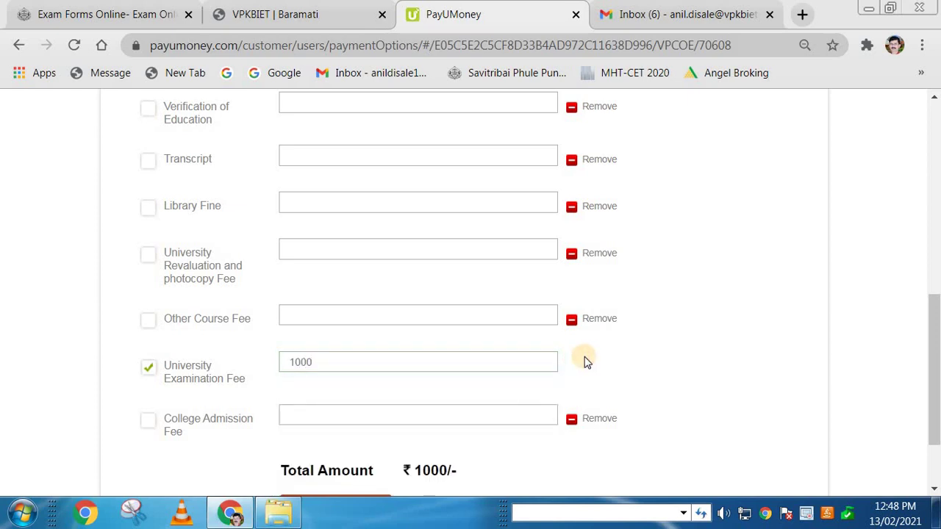
pyautogui.scroll(-2, 618, 355)
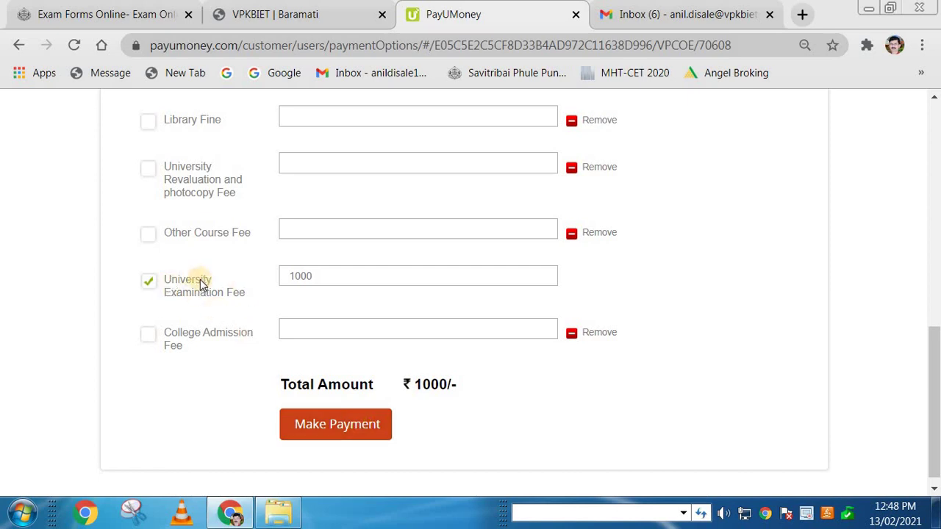
# Step: Review the entered e-mail address, then submit the ₹1000 form with Make Payment
pyautogui.scroll(7, 364, 360)
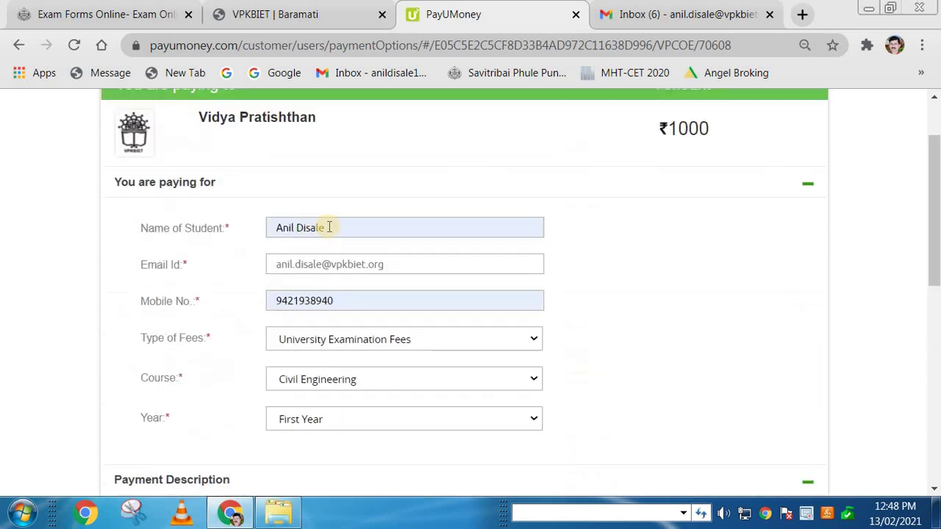
pyautogui.moveTo(379, 265); pyautogui.dragTo(275, 266)
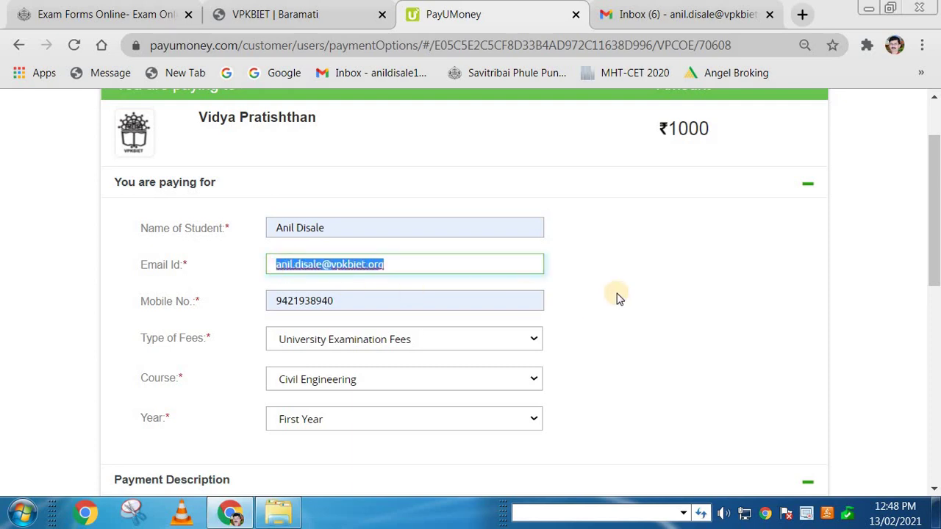
pyautogui.click(678, 287)
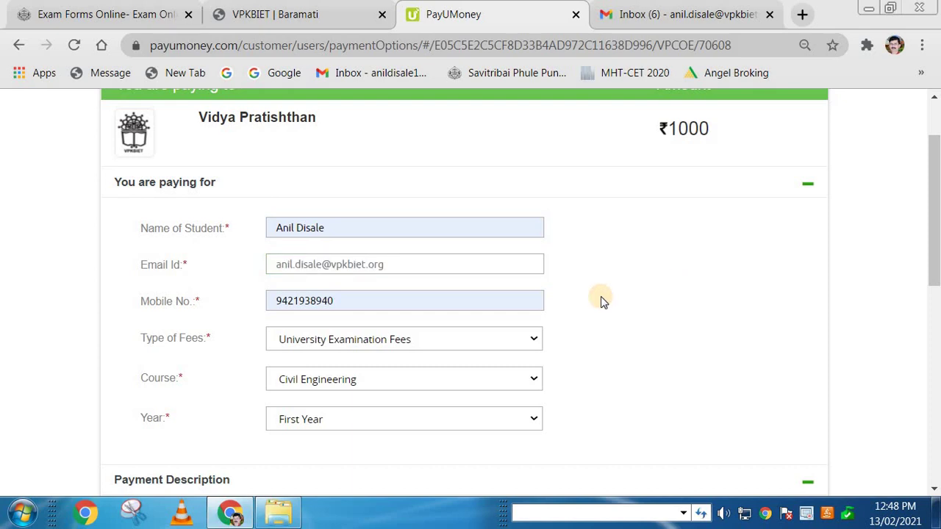
pyautogui.moveTo(395, 265); pyautogui.dragTo(266, 266)
pyautogui.click(632, 288)
pyautogui.scroll(-1, 632, 288)
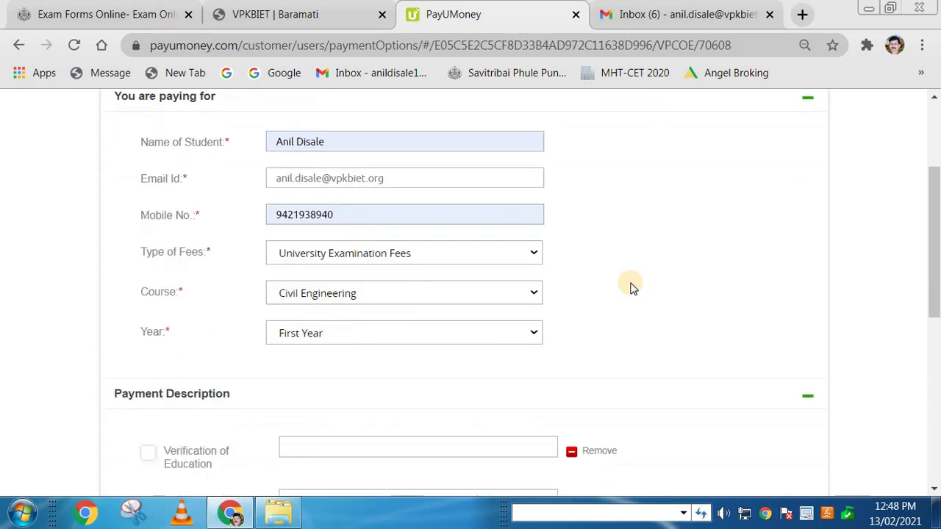
pyautogui.scroll(-5, 632, 288)
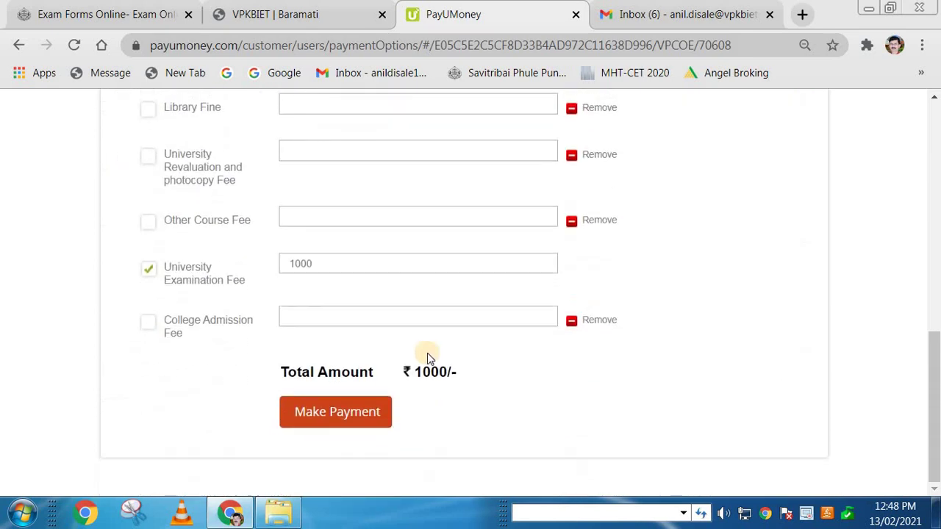
pyautogui.click(369, 416)
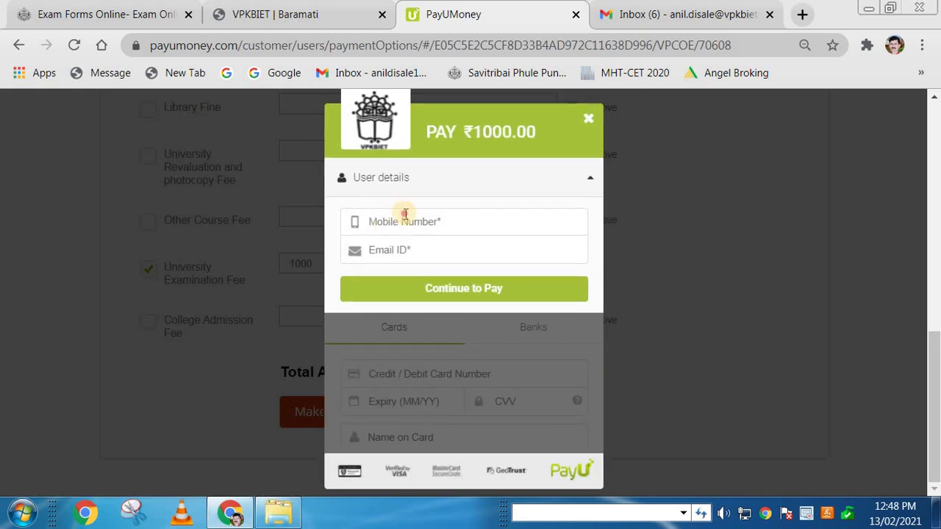
# Step: Enter the contact mobile number and e-mail in the PayU checkout and continue to card payment
pyautogui.click(405, 216)
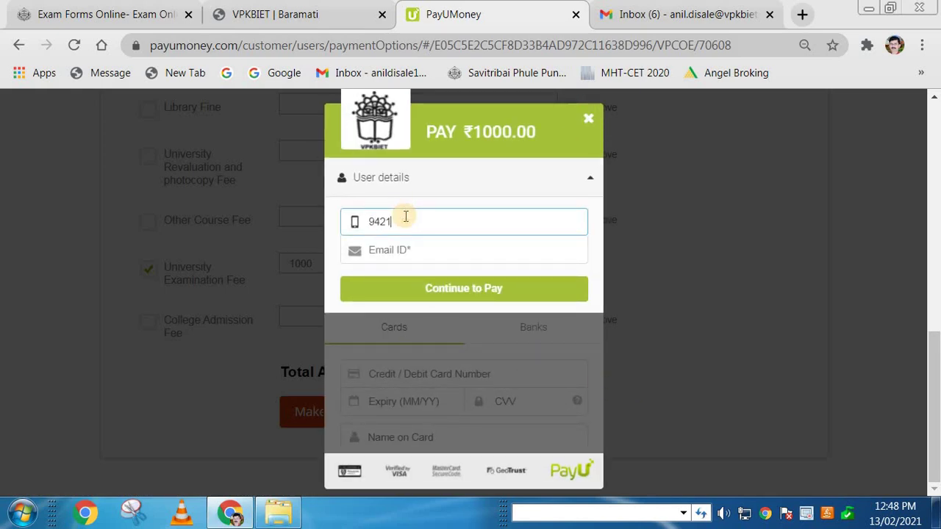
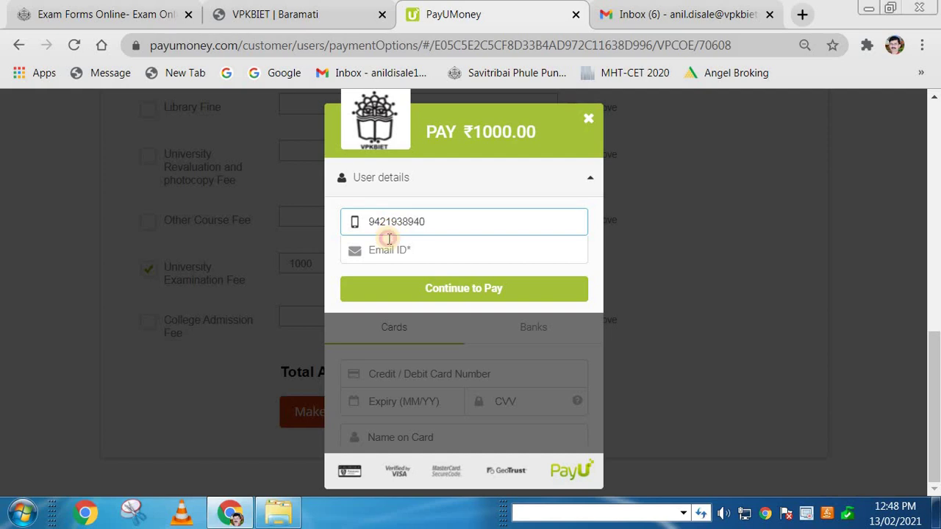
pyautogui.click(389, 239)
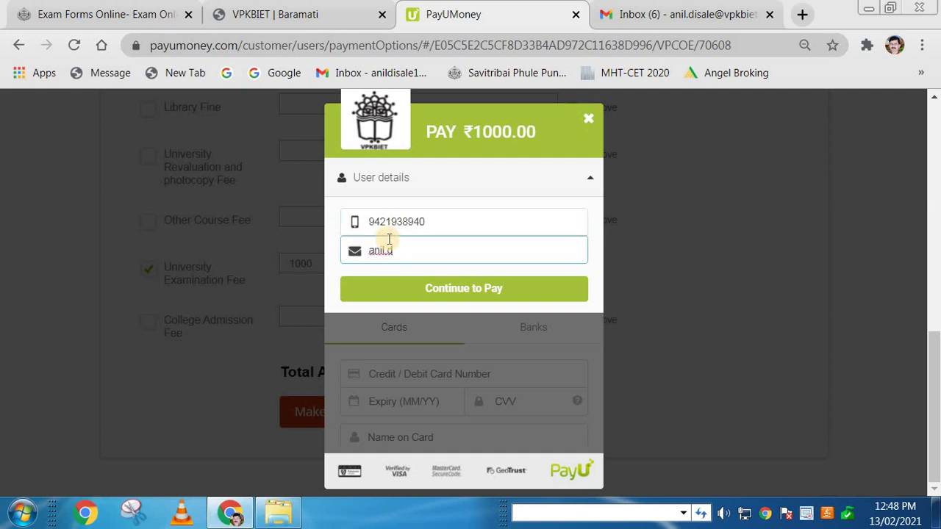
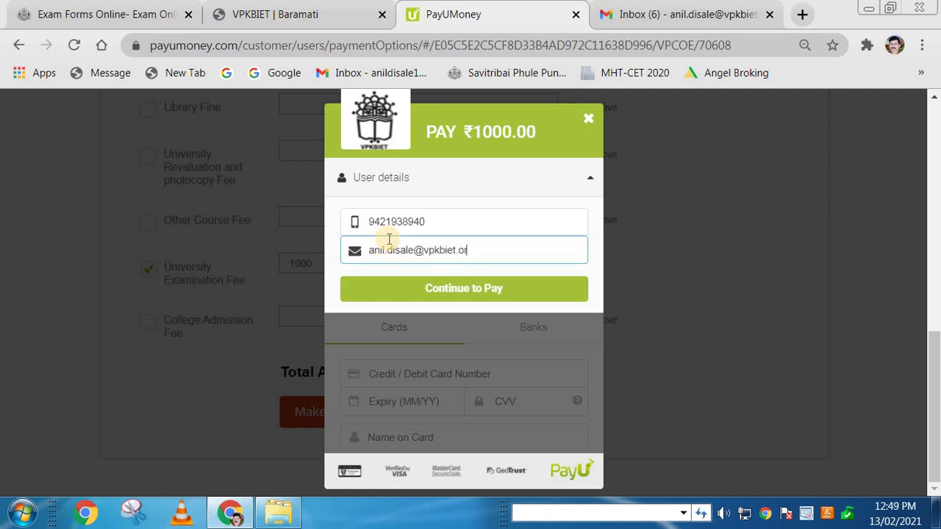
pyautogui.click(438, 294)
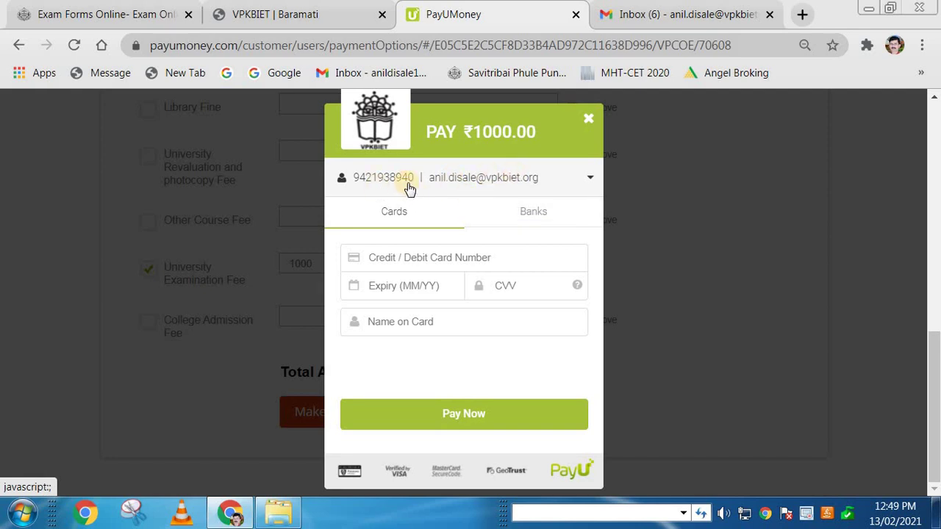
pyautogui.click(585, 180)
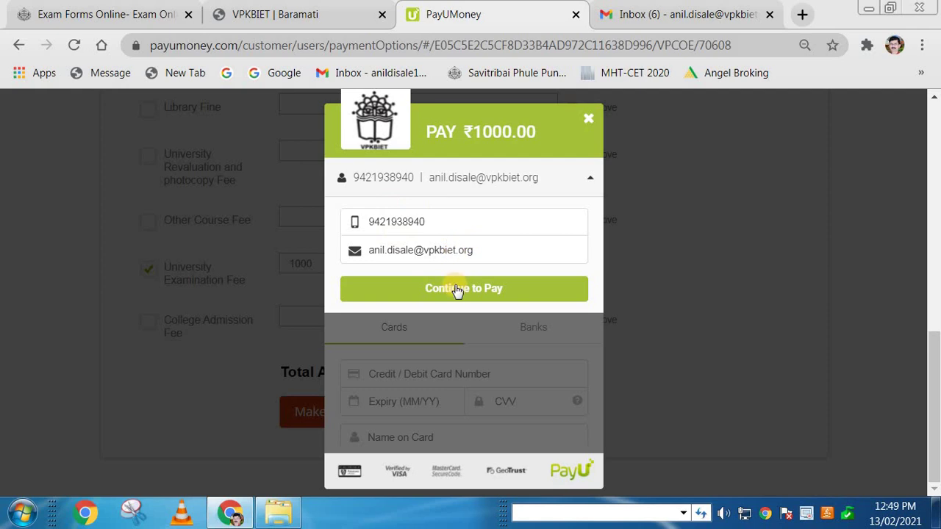
pyautogui.click(460, 289)
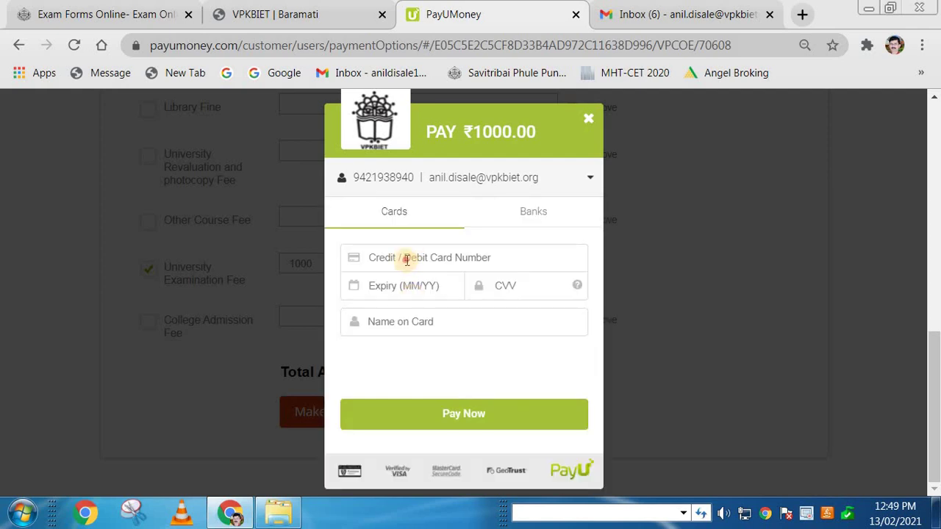
pyautogui.click(406, 260)
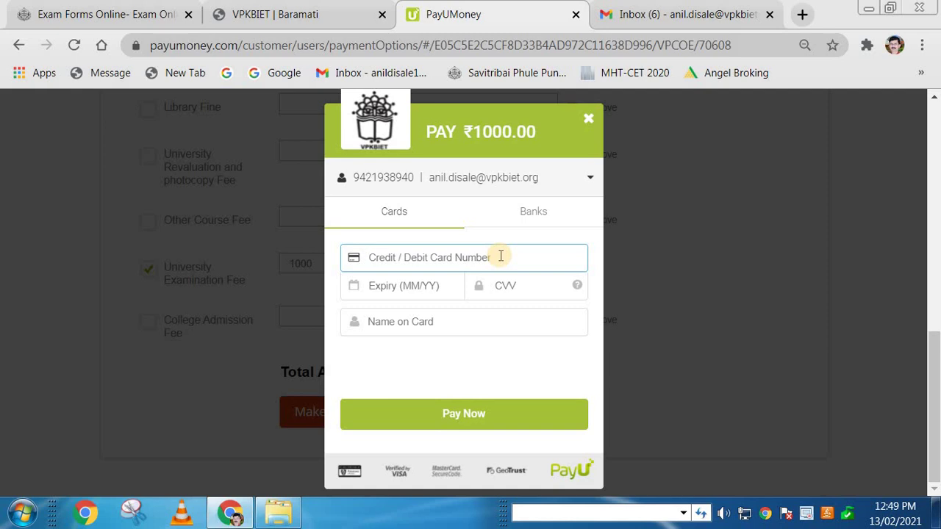
pyautogui.click(401, 293)
pyautogui.click(505, 288)
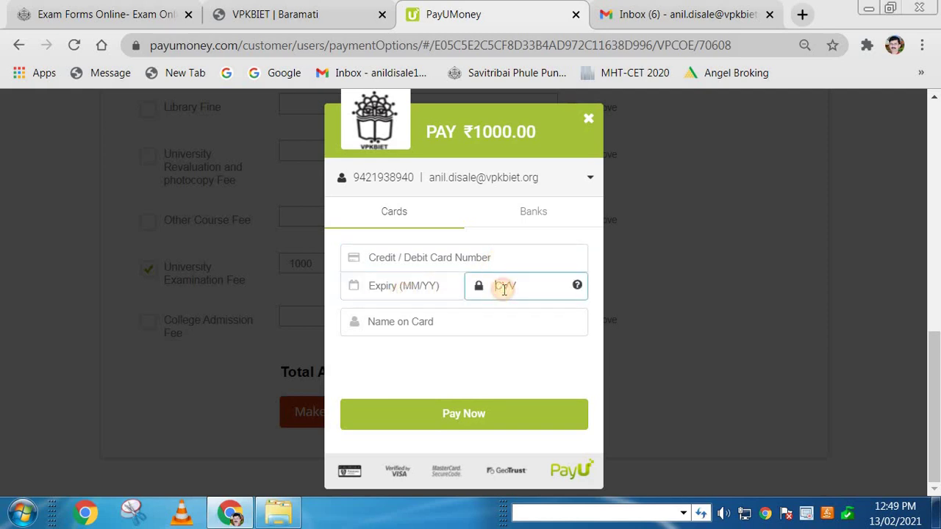
pyautogui.click(443, 319)
pyautogui.click(432, 259)
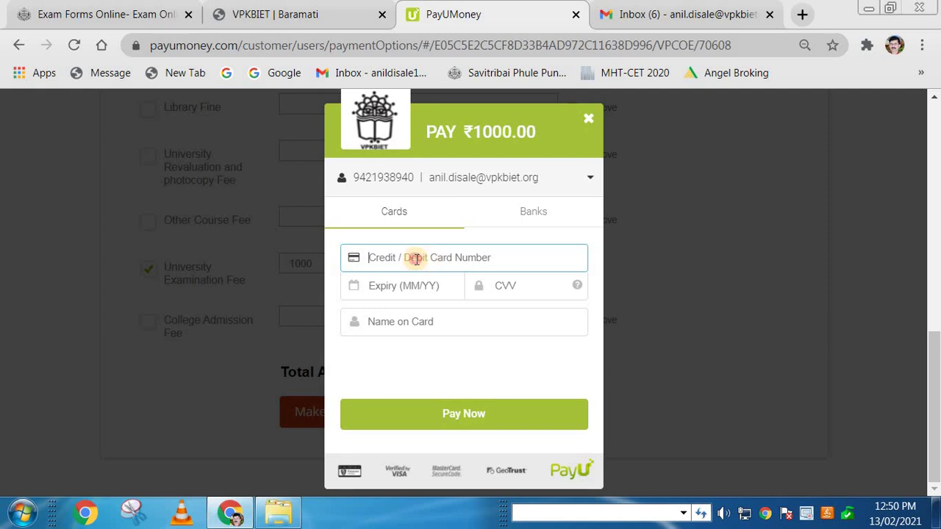
# Step: Look over the card expiry, CVV, name-on-card and card number fields
pyautogui.click(419, 288)
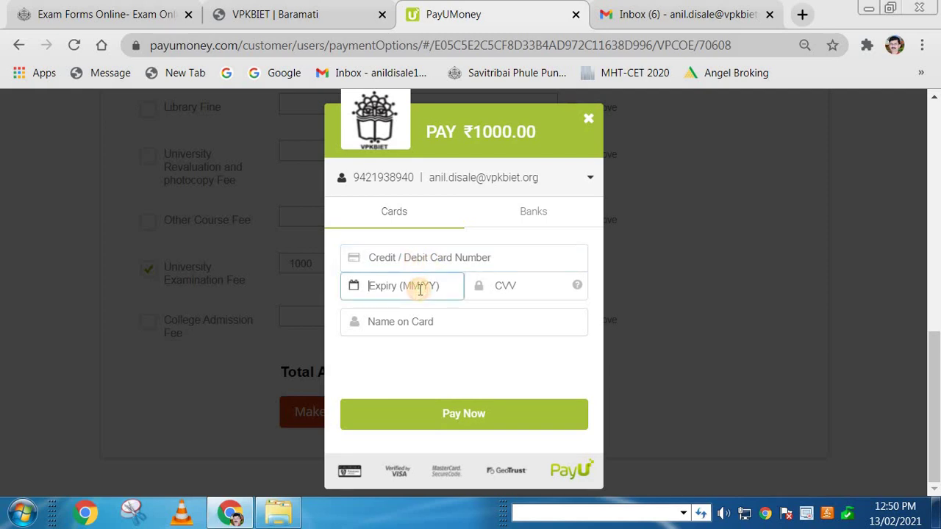
pyautogui.click(501, 287)
pyautogui.click(441, 323)
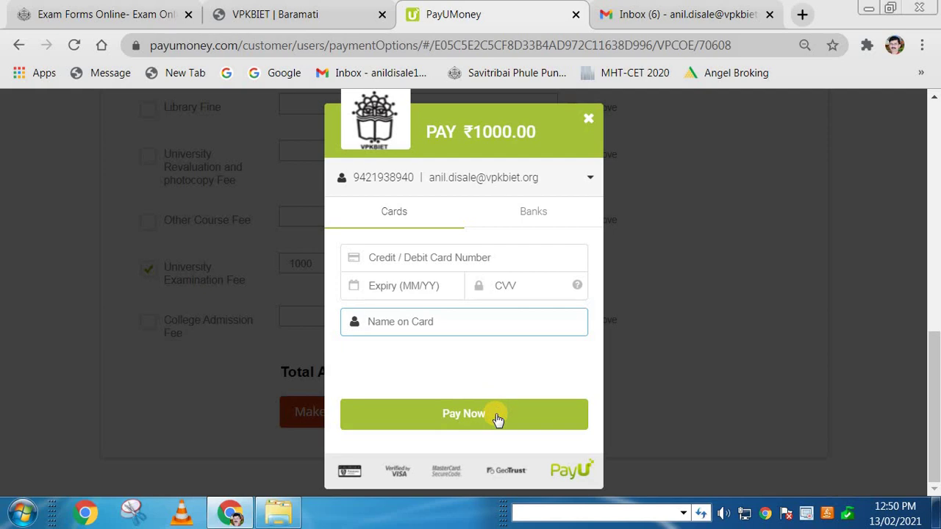
pyautogui.click(411, 247)
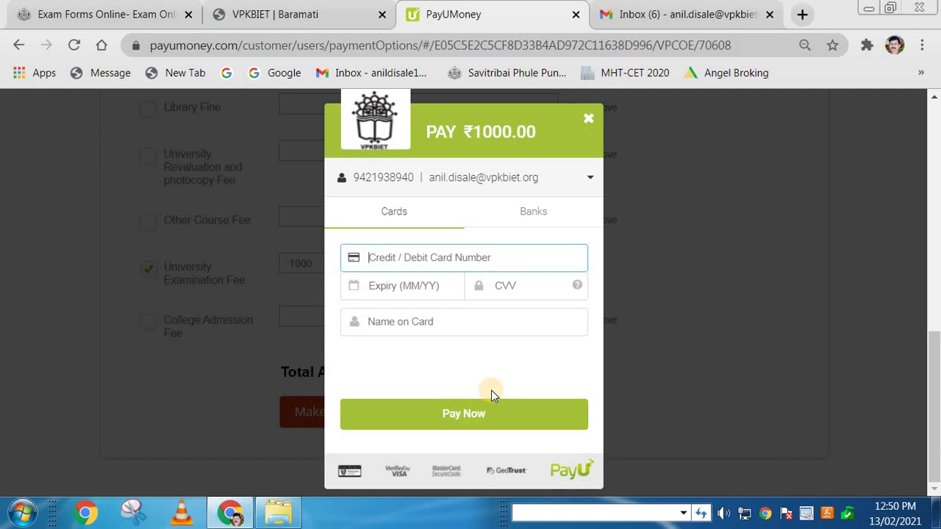
pyautogui.click(694, 338)
# Step: Cancel the ₹1000 PayU transaction, return to the top of the fee form, and switch to Gmail
pyautogui.click(588, 119)
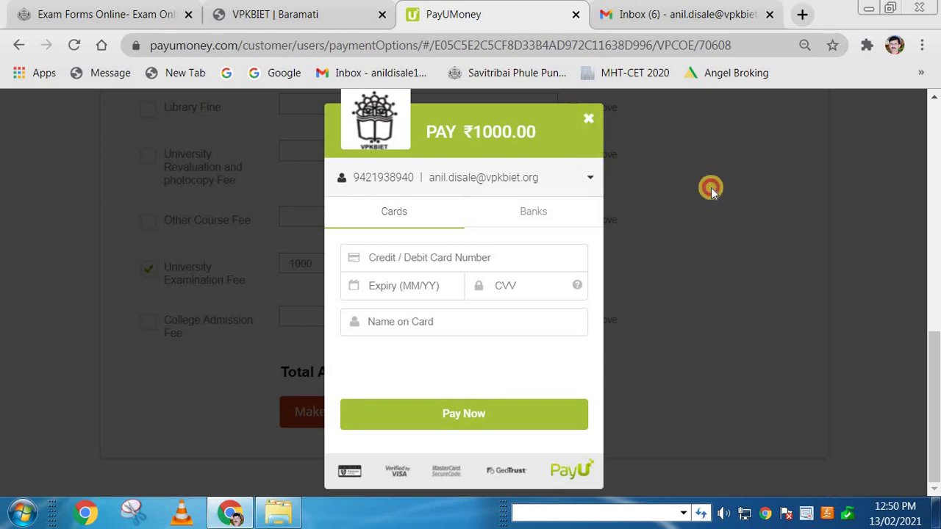
pyautogui.click(412, 329)
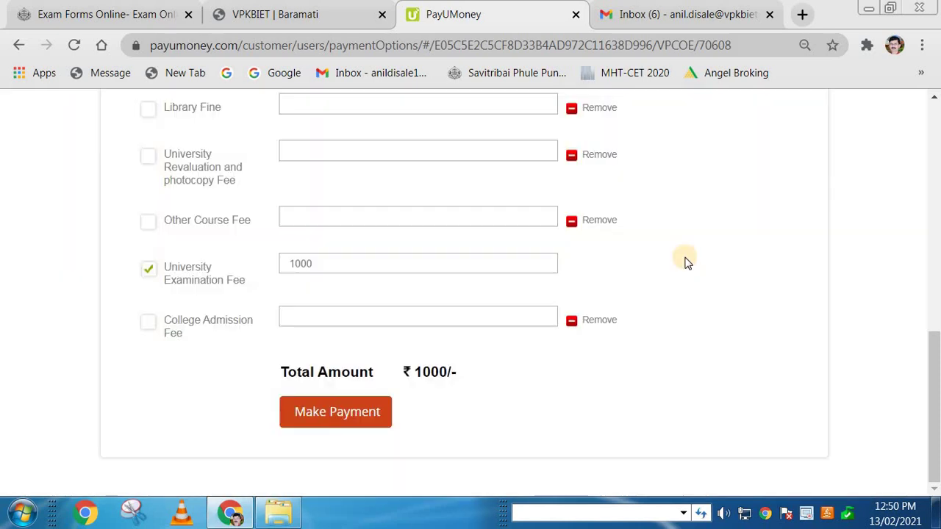
pyautogui.scroll(10, 685, 262)
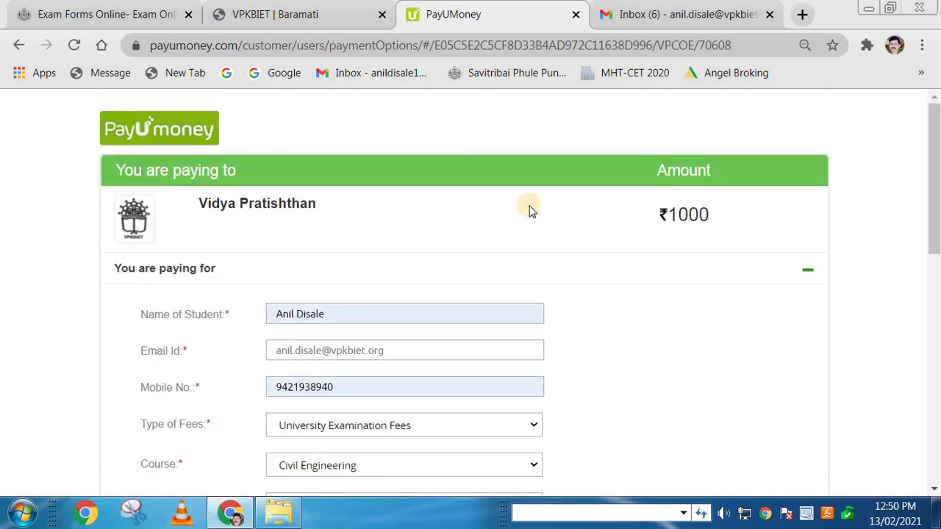
pyautogui.click(651, 14)
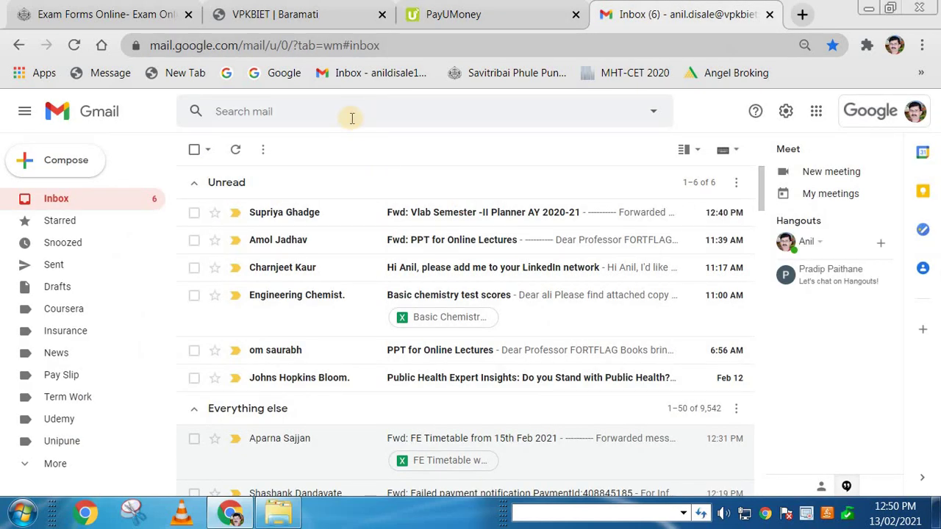
# Step: Search Gmail for payumoney and open the Rs 1705.00 PayUMoney transaction e-mail
pyautogui.click(352, 118)
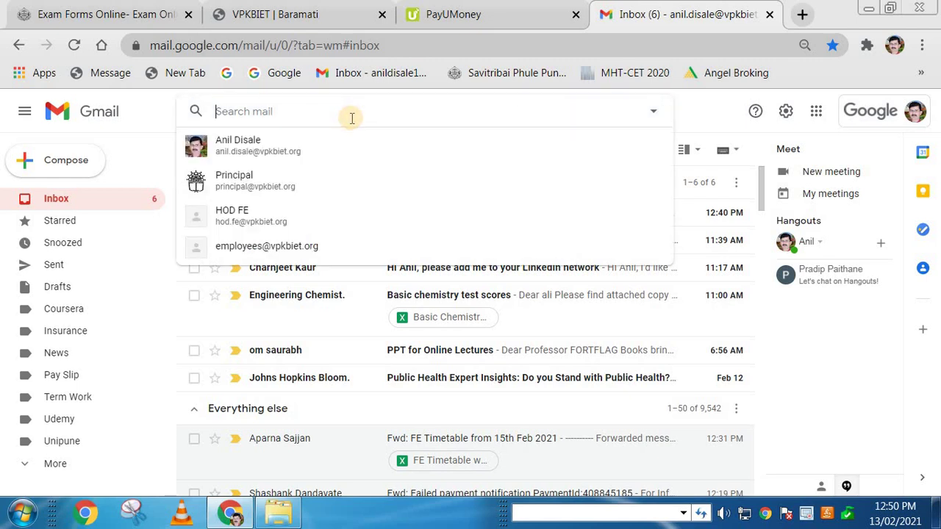
pyautogui.write('payumoney')
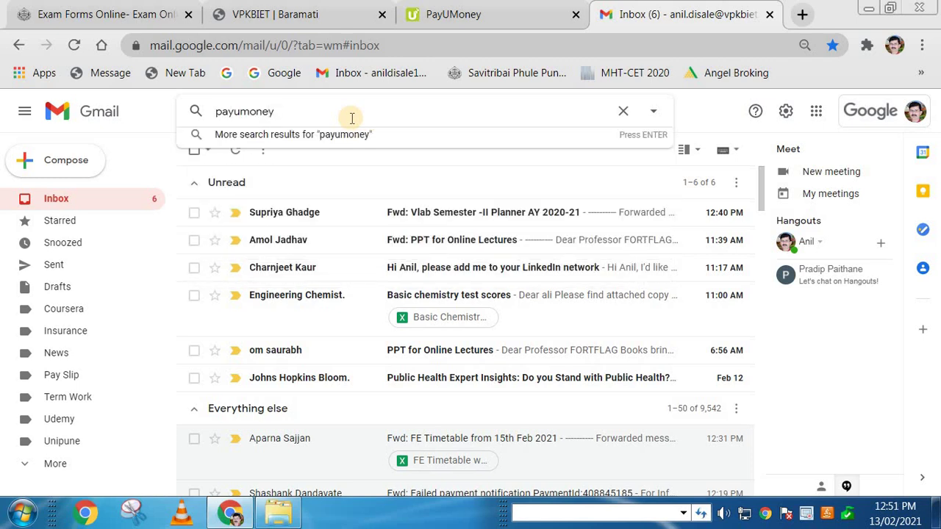
pyautogui.press('Return')
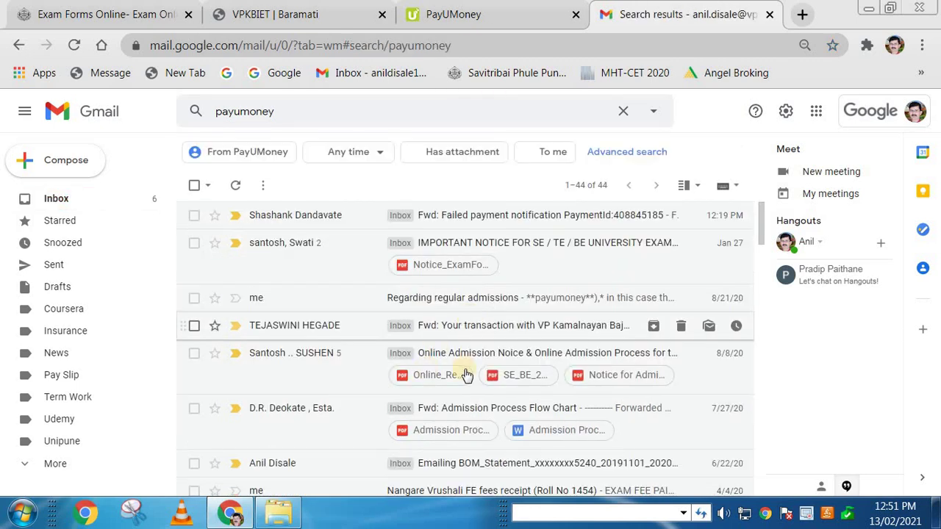
pyautogui.scroll(-4, 465, 375)
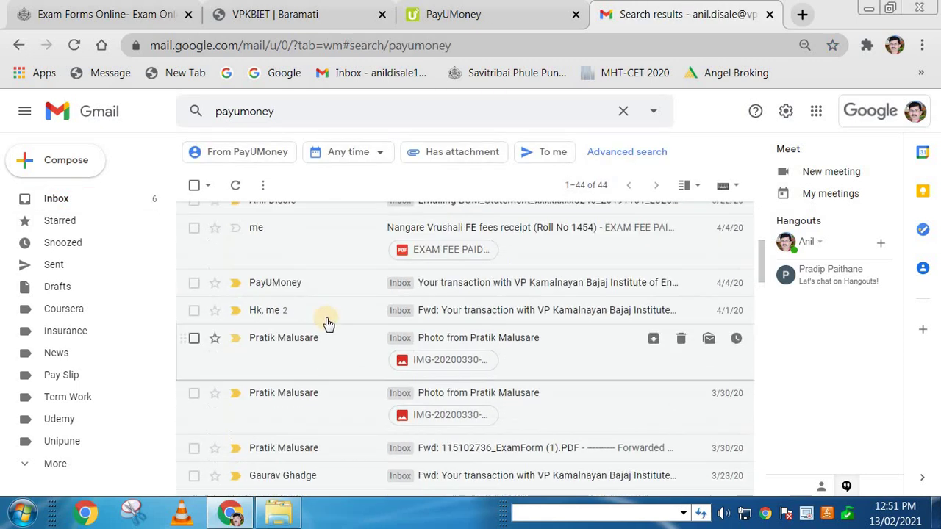
pyautogui.scroll(1, 328, 323)
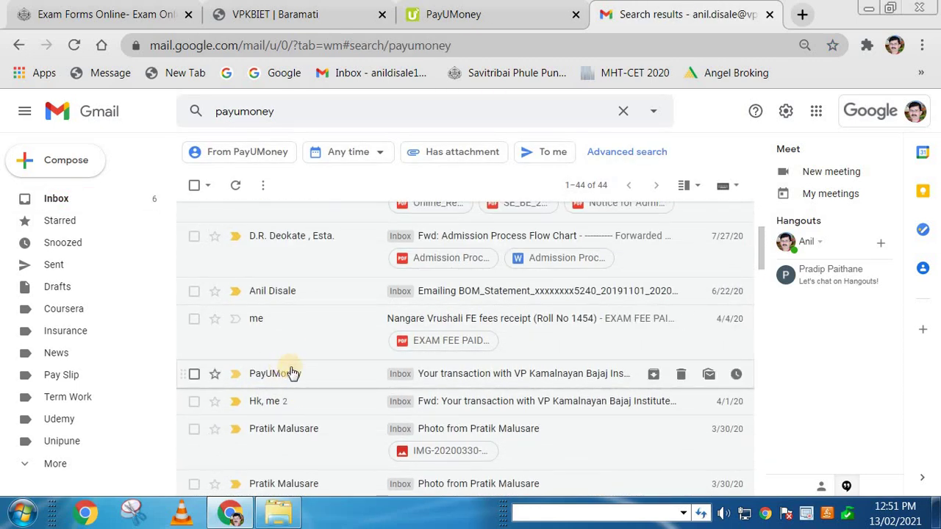
pyautogui.click(456, 379)
pyautogui.scroll(-10, 434, 314)
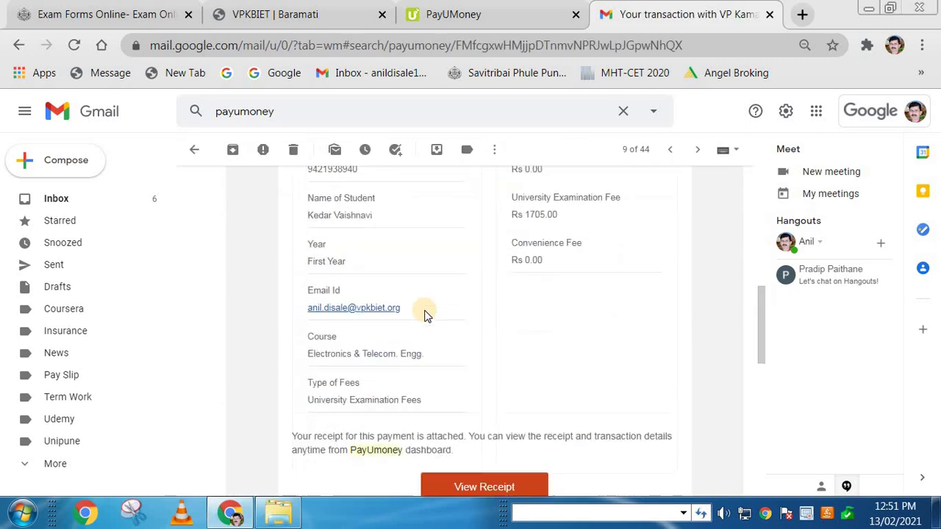
# Step: View the Rs 1705 transaction's payment receipt, then return to the e-mail
pyautogui.scroll(-4, 481, 308)
pyautogui.scroll(5, 481, 307)
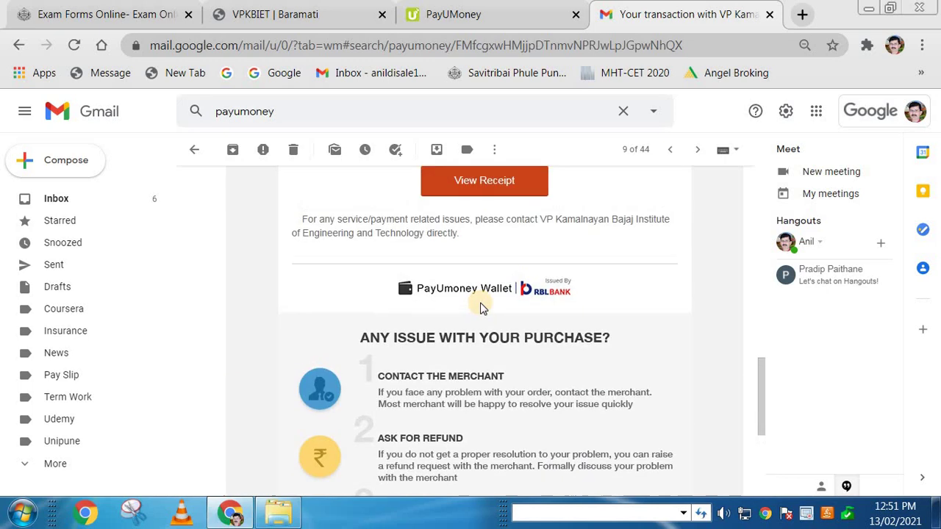
pyautogui.scroll(4, 483, 309)
pyautogui.scroll(-4, 498, 309)
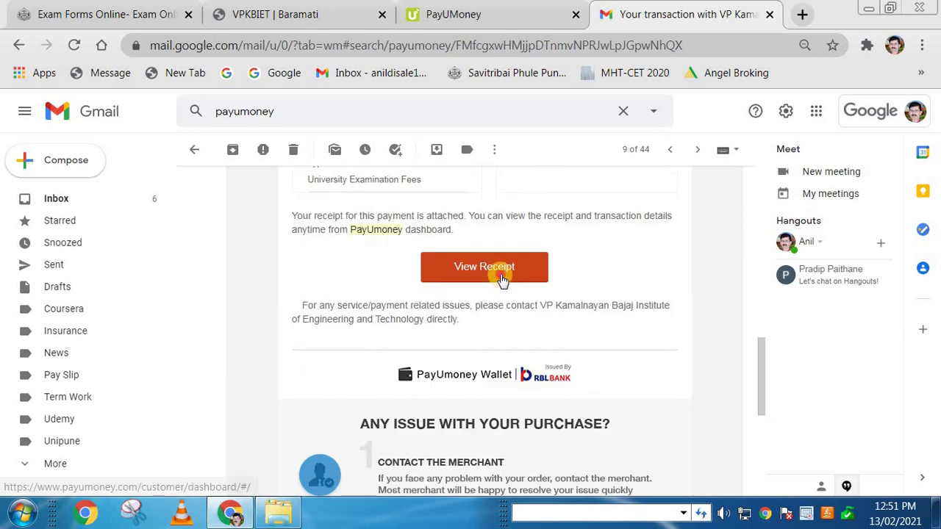
pyautogui.click(500, 279)
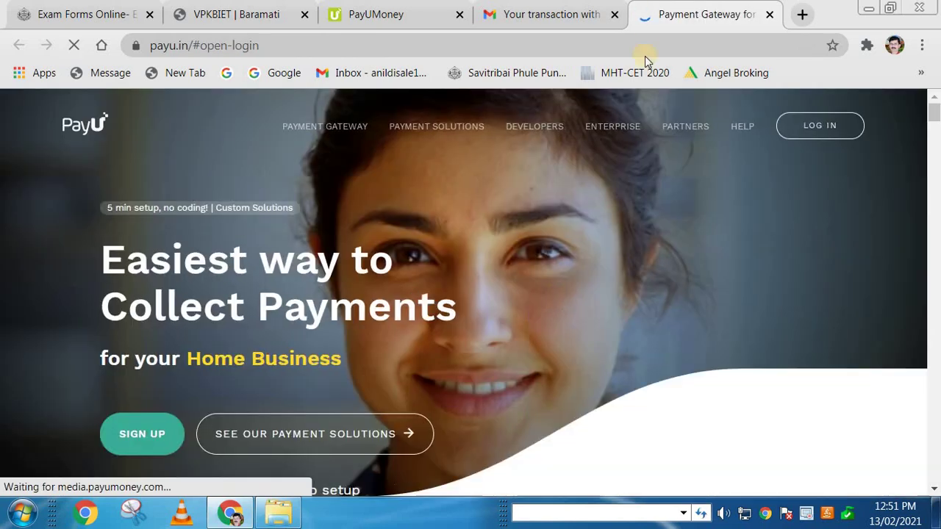
pyautogui.click(574, 15)
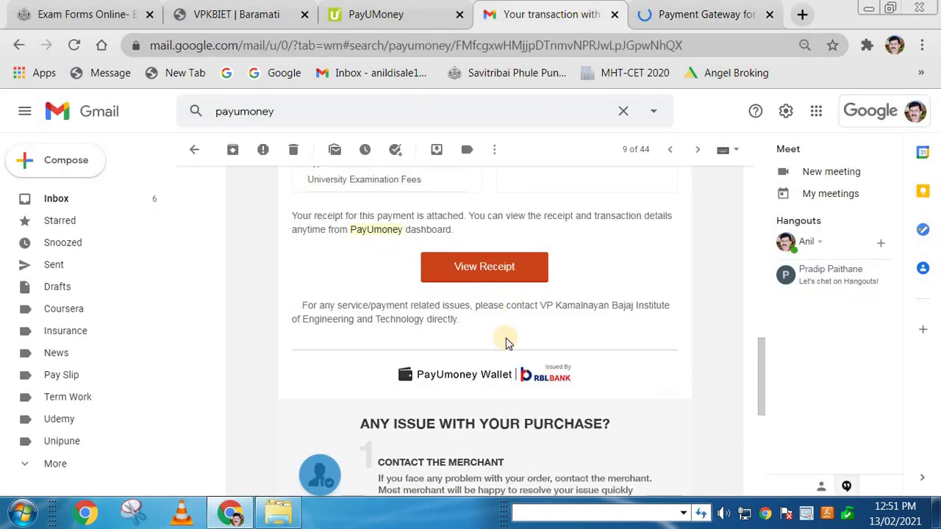
# Step: Open the 17 March 2020 Rs 1000 PayUMoney e-mail from the results and show its AutoReceipt attachment
pyautogui.scroll(-5, 506, 340)
pyautogui.scroll(8, 505, 341)
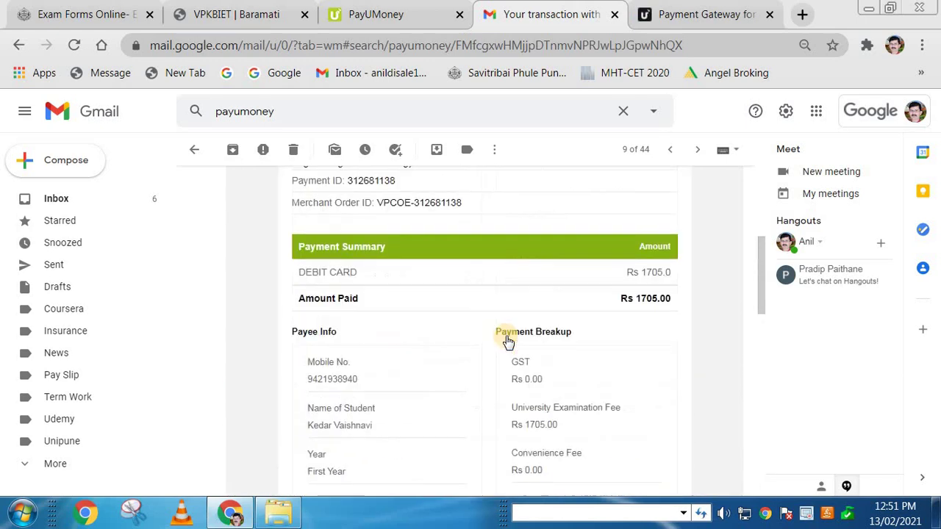
pyautogui.click(19, 45)
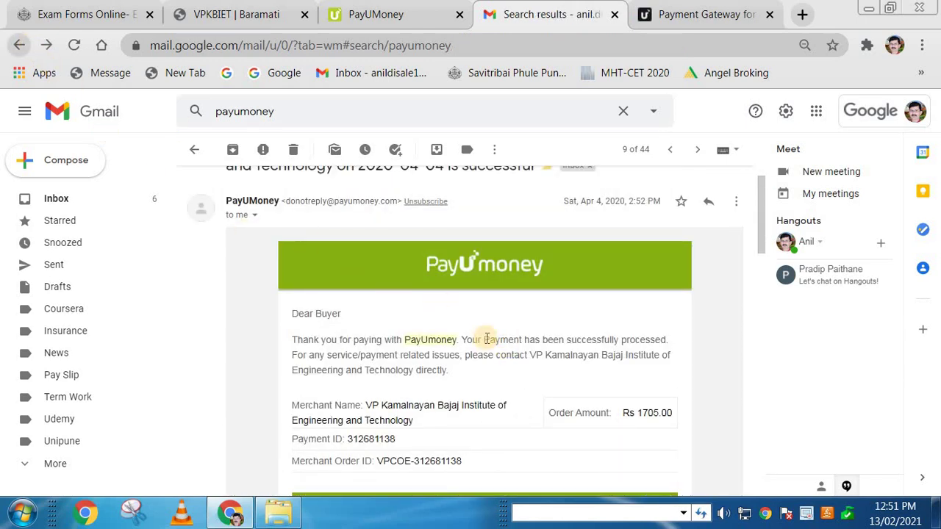
pyautogui.scroll(-3, 488, 350)
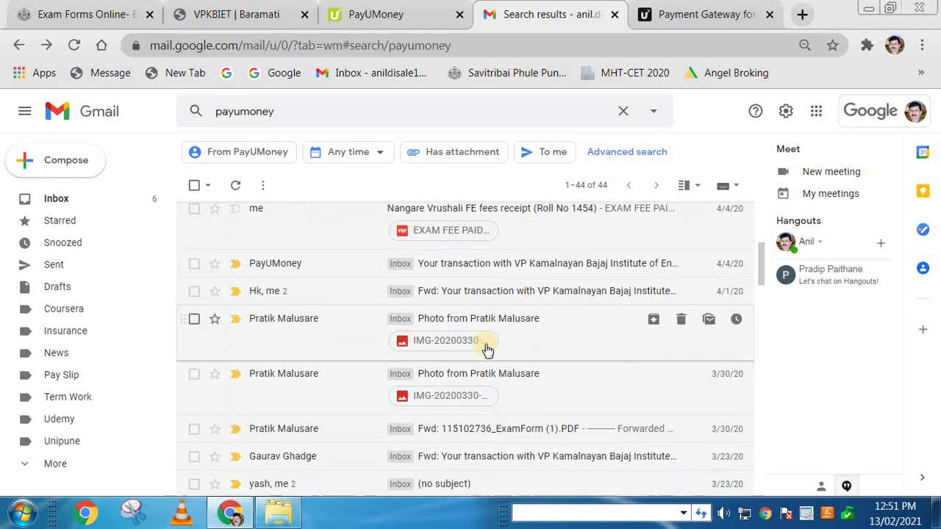
pyautogui.scroll(-3, 488, 350)
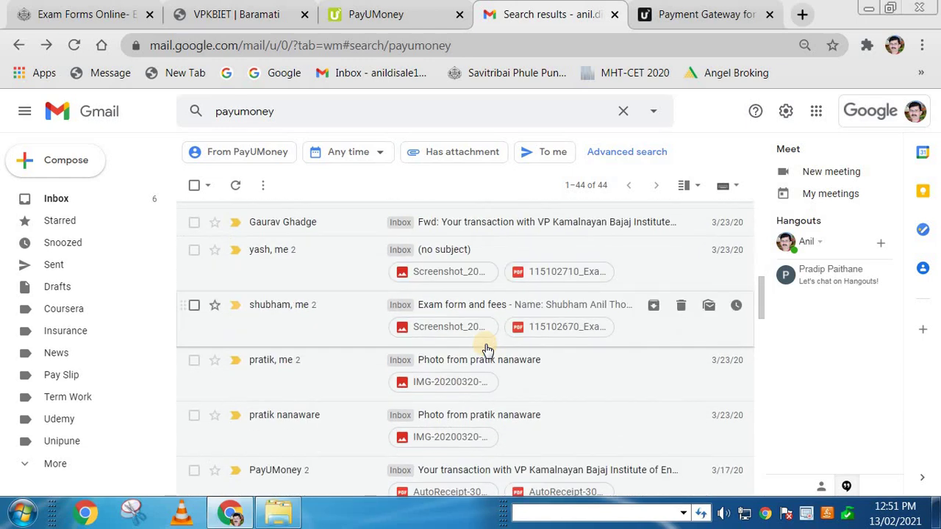
pyautogui.scroll(-2, 487, 350)
pyautogui.click(482, 383)
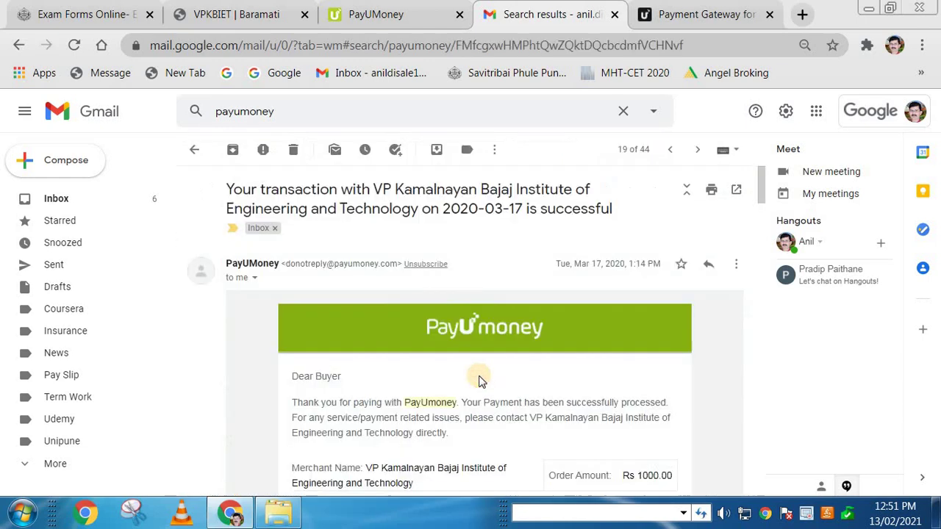
pyautogui.scroll(-5, 532, 351)
pyautogui.scroll(-10, 531, 351)
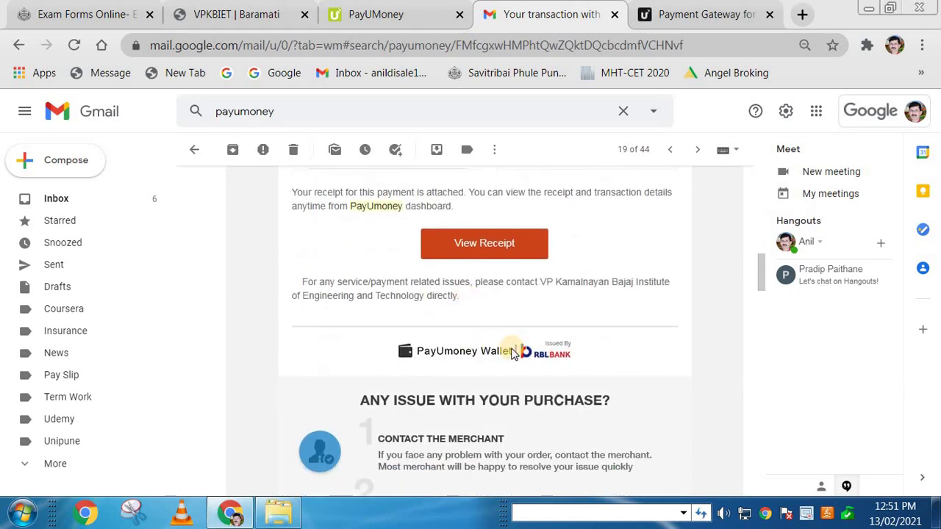
pyautogui.scroll(2, 371, 385)
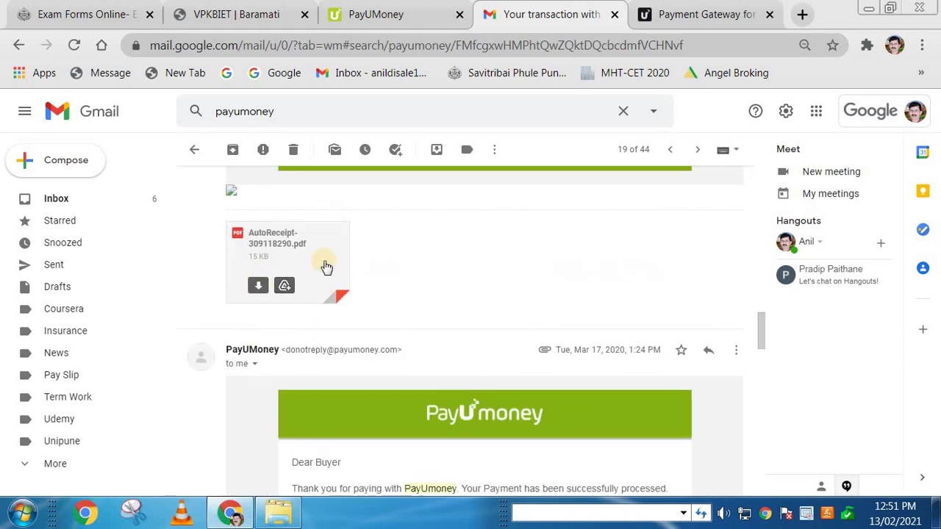
pyautogui.moveTo(276, 261)
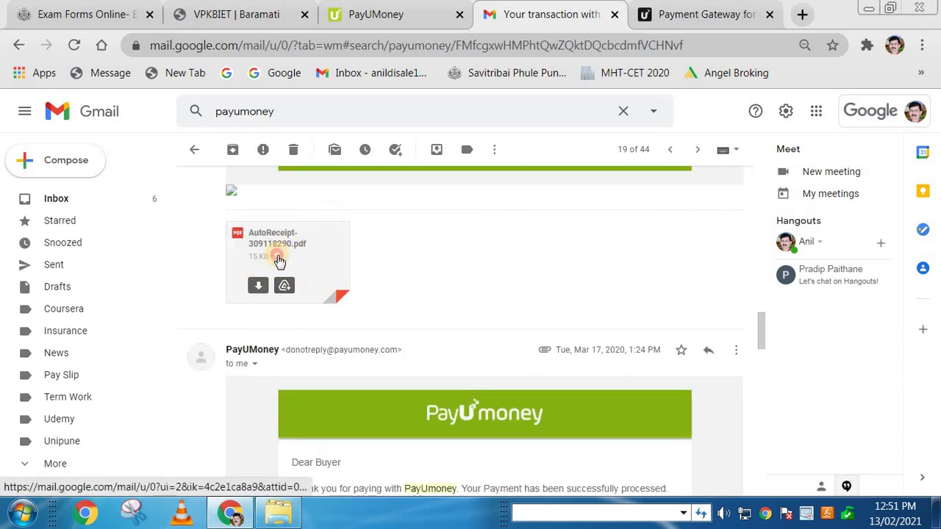
pyautogui.click(277, 261)
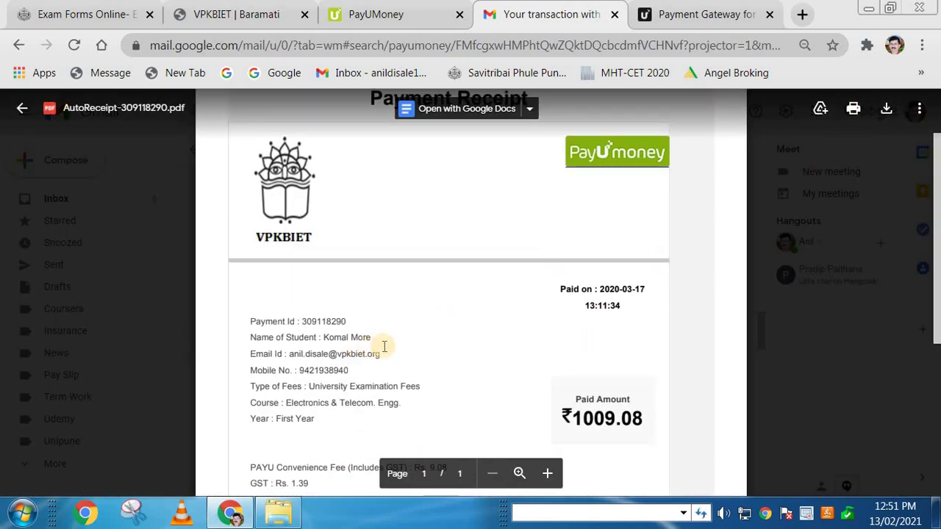
pyautogui.hotkey('ctrl', '+')
pyautogui.tripleClick(323, 351)
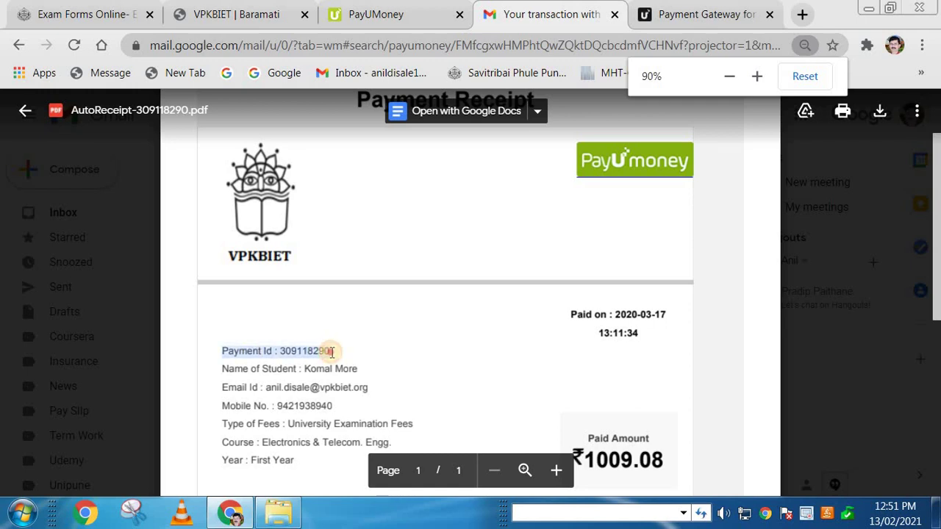
pyautogui.moveTo(250, 387); pyautogui.dragTo(323, 388)
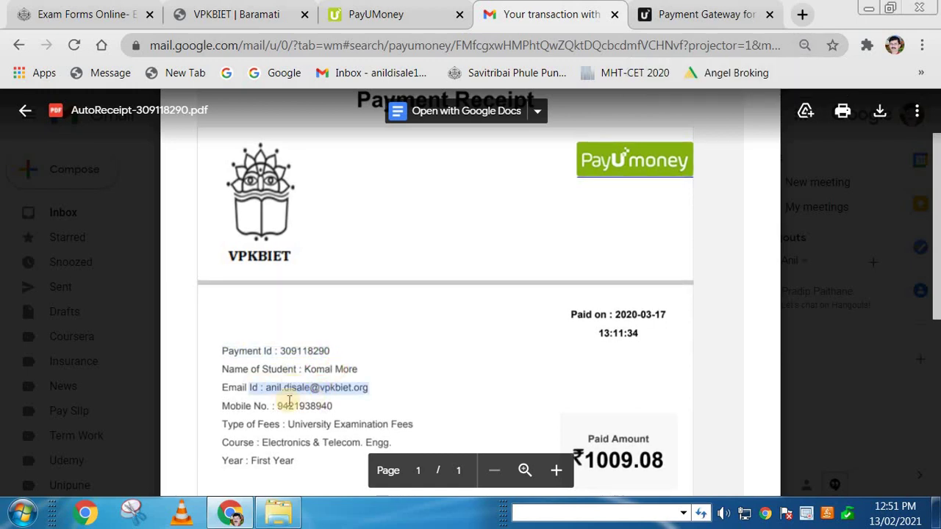
pyautogui.doubleClick(317, 406)
pyautogui.scroll(-3, 378, 342)
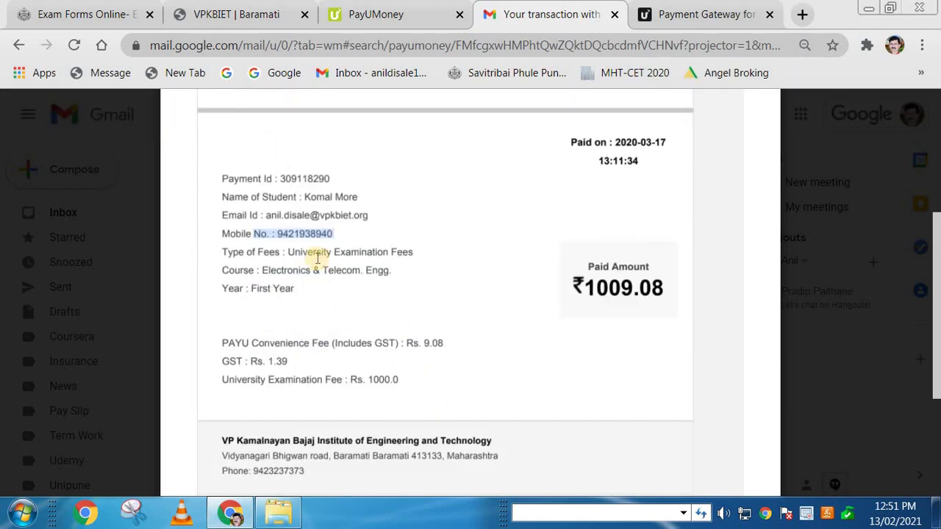
pyautogui.moveTo(288, 252); pyautogui.dragTo(388, 252)
pyautogui.moveTo(585, 288); pyautogui.dragTo(662, 289)
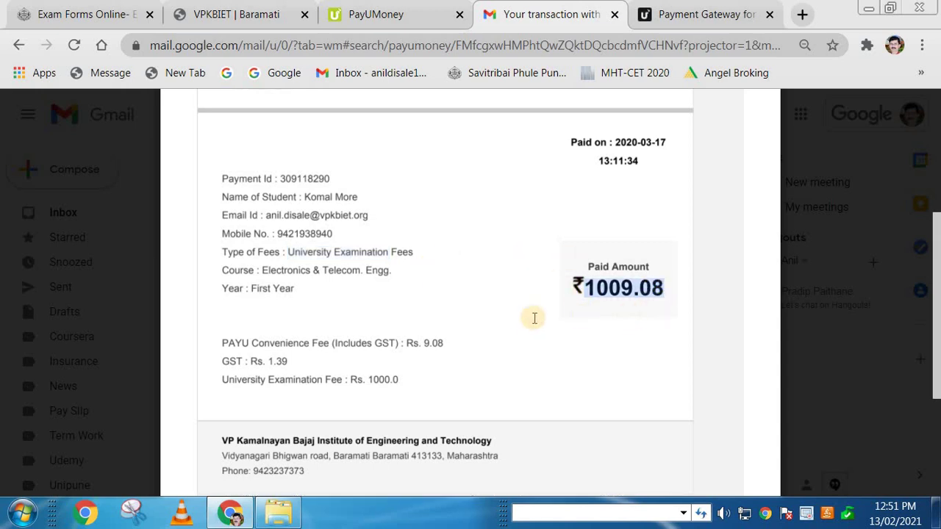
pyautogui.moveTo(311, 256)
pyautogui.moveTo(388, 253); pyautogui.dragTo(363, 271)
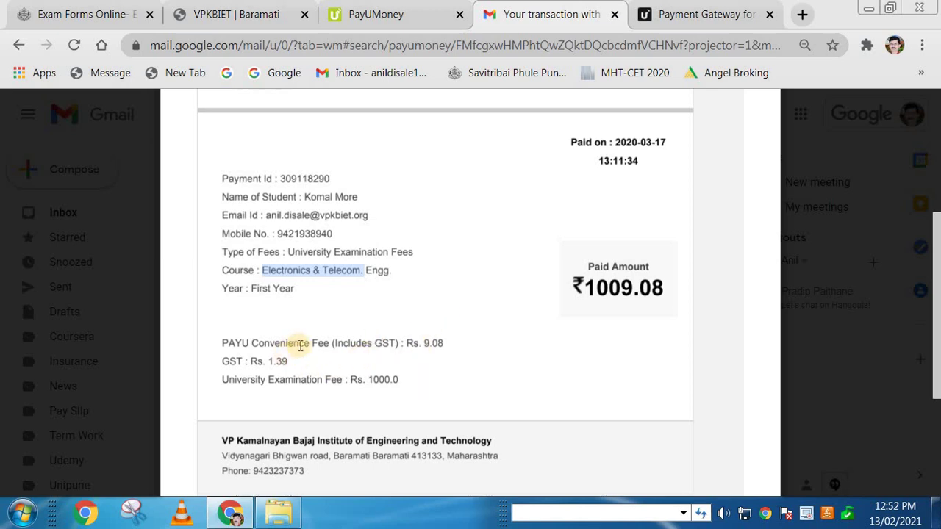
pyautogui.moveTo(443, 344); pyautogui.dragTo(406, 343)
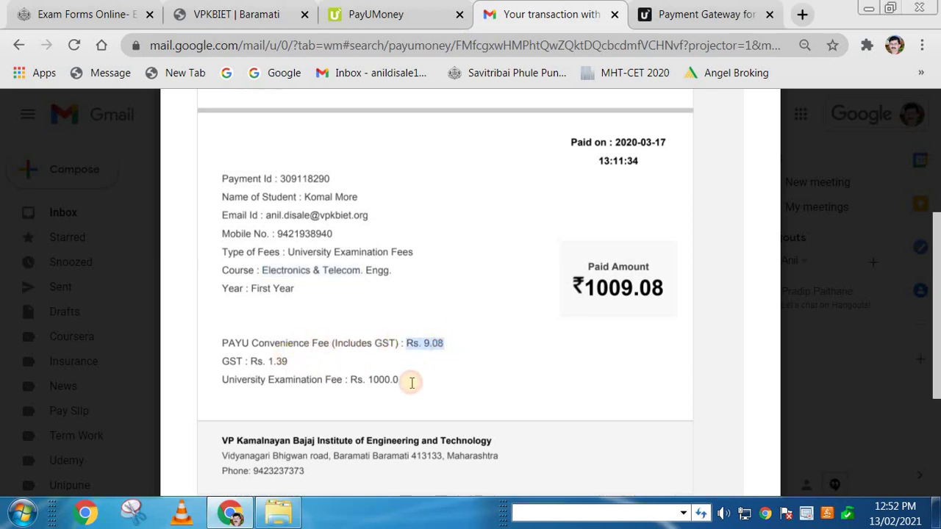
pyautogui.moveTo(269, 380); pyautogui.dragTo(323, 380)
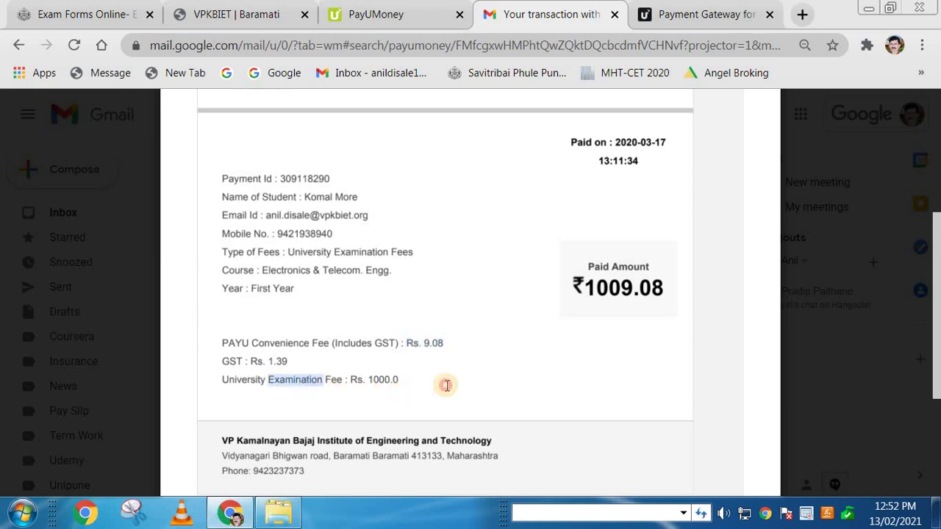
pyautogui.scroll(4, 735, 196)
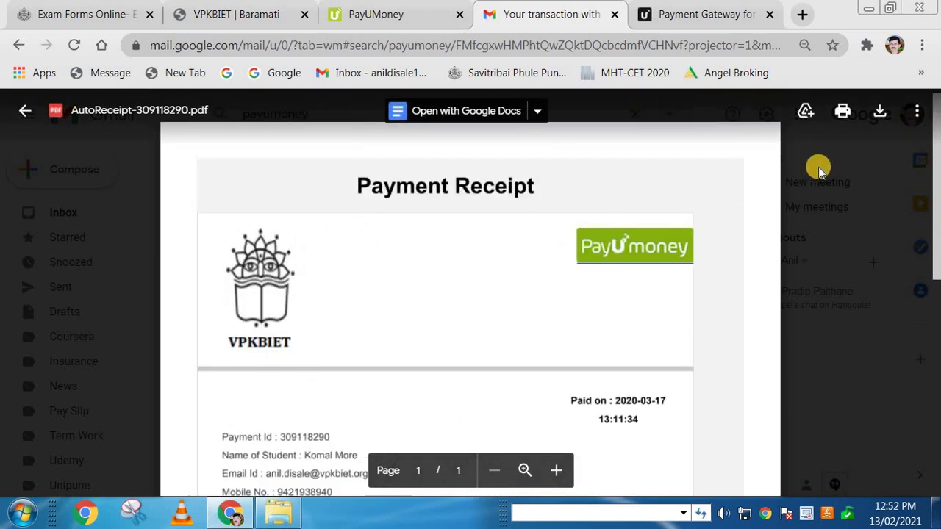
pyautogui.click(879, 118)
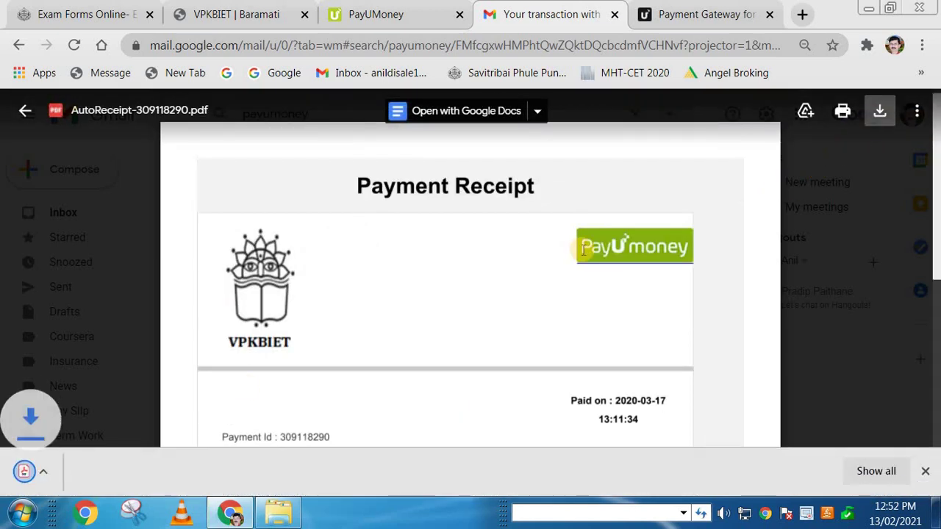
pyautogui.click(70, 471)
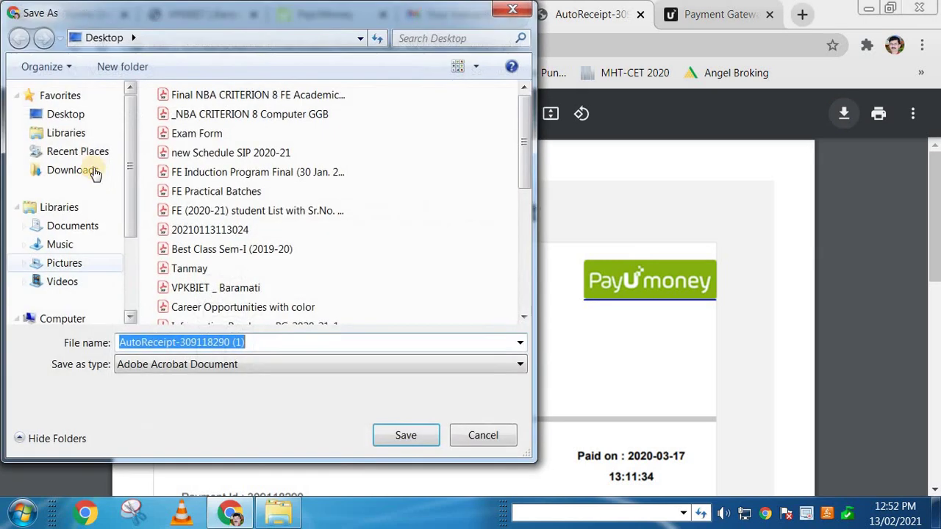
pyautogui.click(65, 114)
pyautogui.click(406, 435)
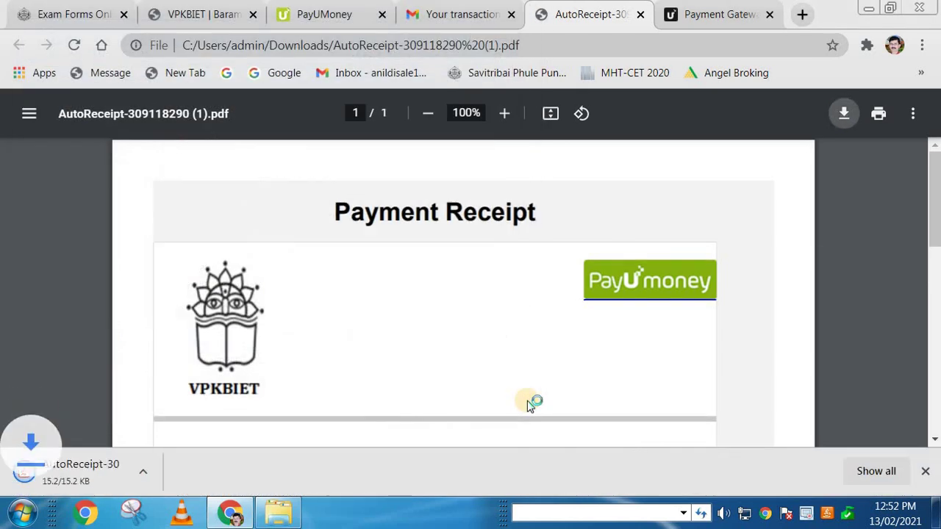
pyautogui.press('super+d')
pyautogui.doubleClick(631, 271)
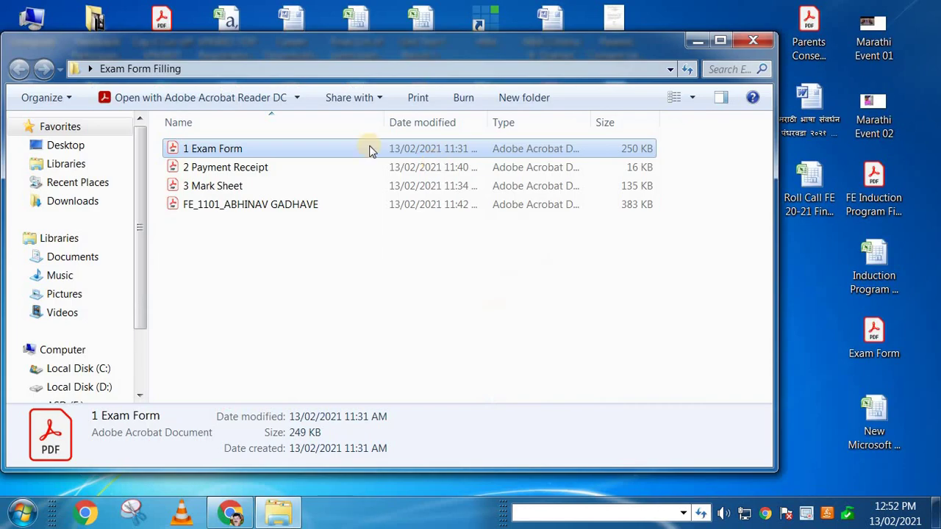
pyautogui.doubleClick(258, 169)
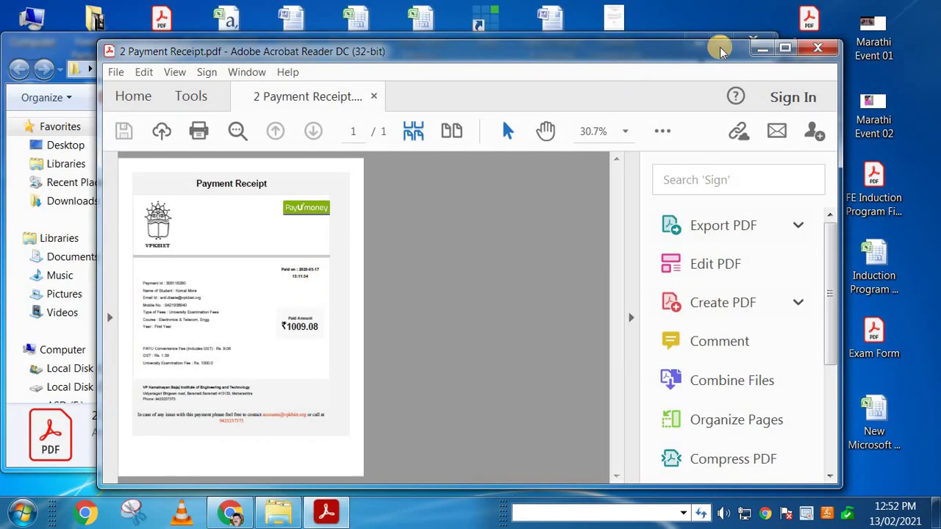
pyautogui.click(783, 49)
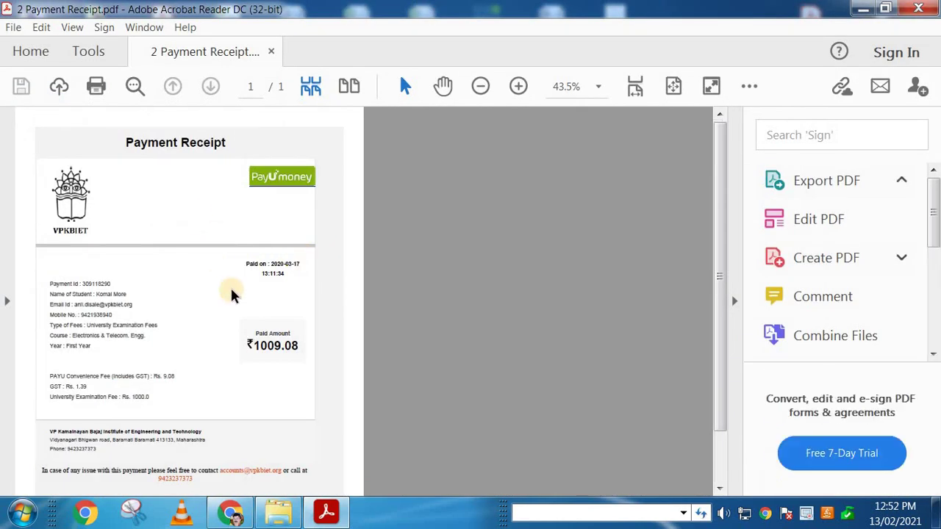
pyautogui.scroll(2, 231, 294)
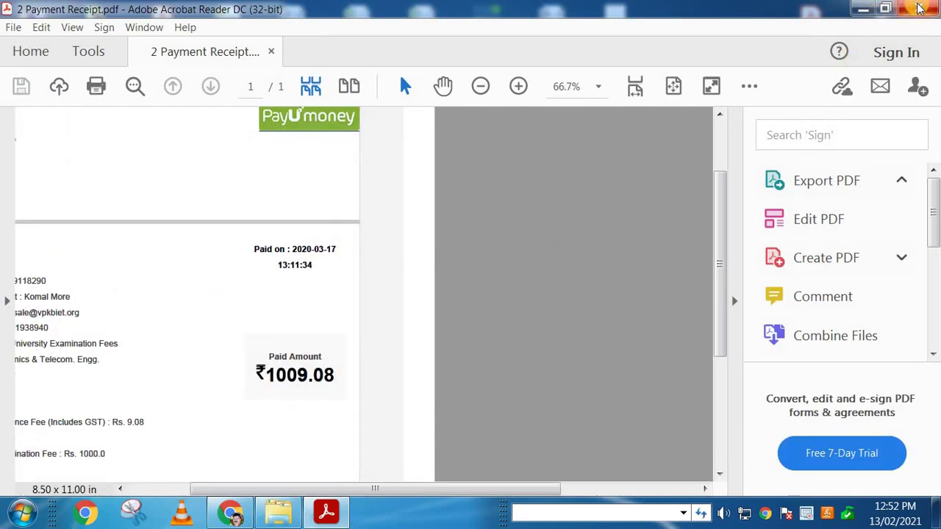
pyautogui.click(918, 8)
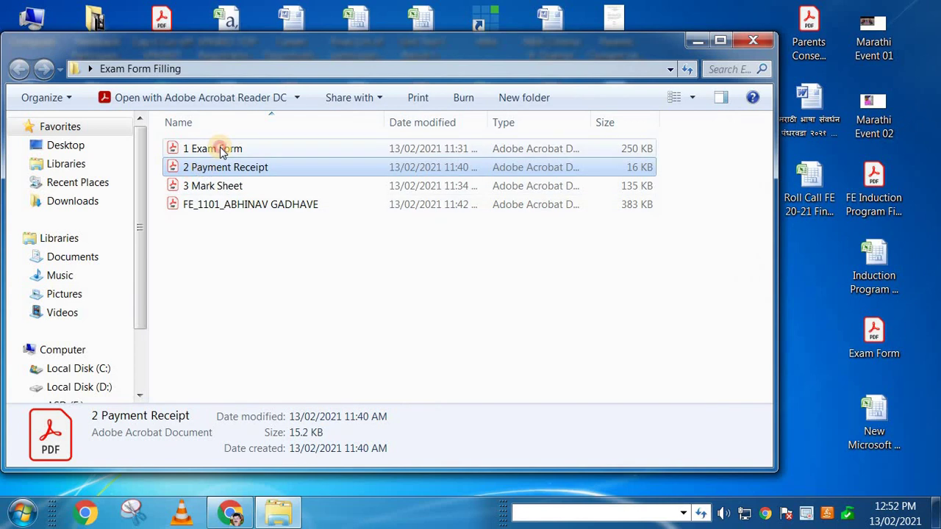
pyautogui.click(222, 150)
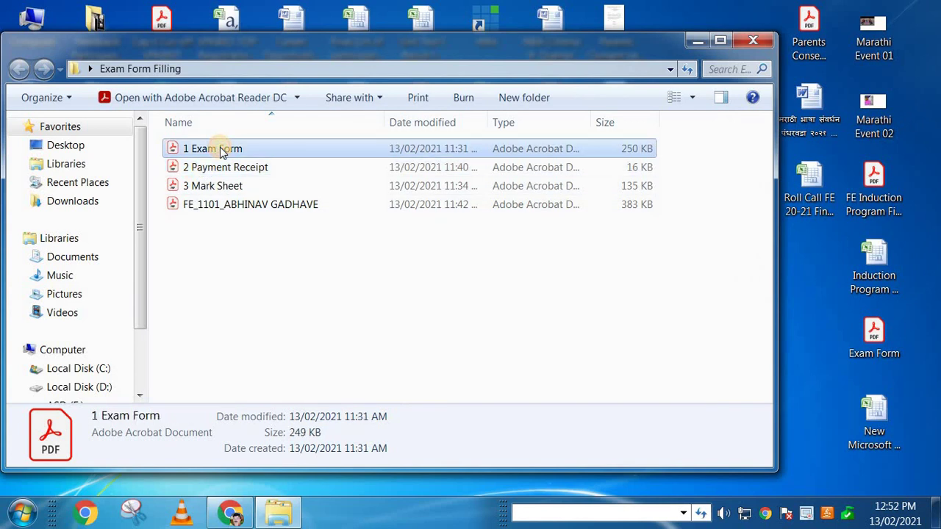
pyautogui.click(241, 169)
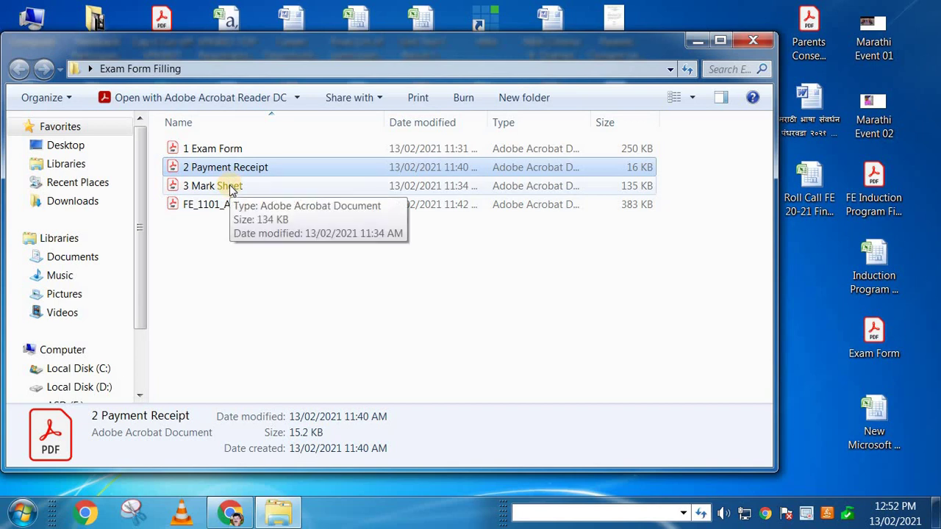
pyautogui.doubleClick(230, 187)
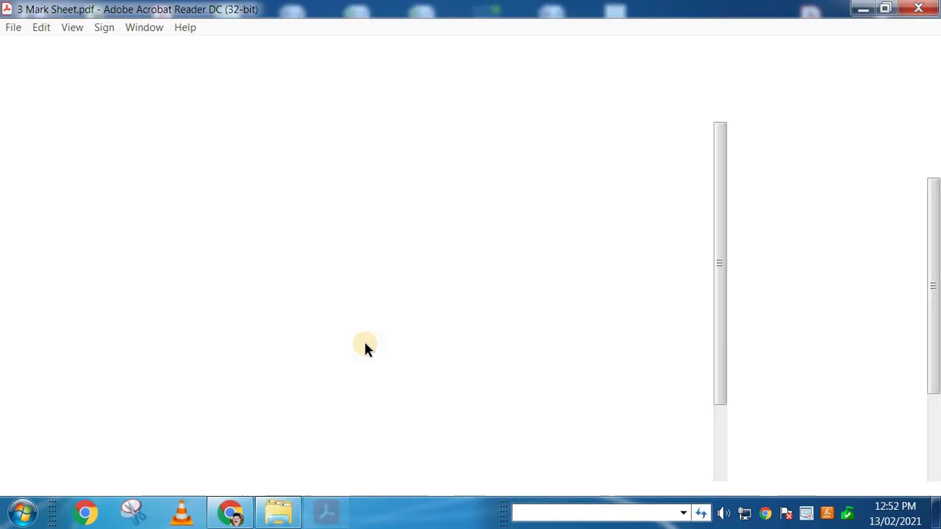
pyautogui.click(789, 47)
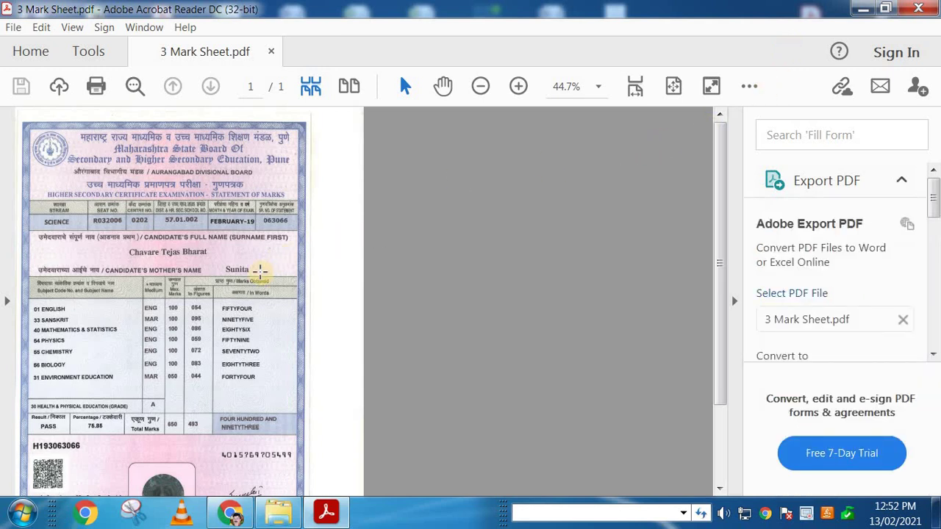
pyautogui.keyDown('ctrl'); pyautogui.scroll(2, 253, 283); pyautogui.keyUp('ctrl')
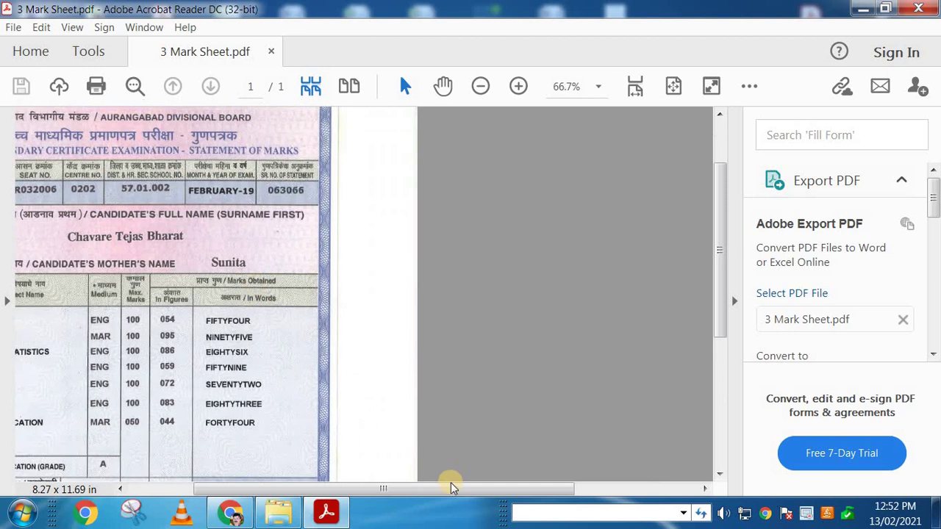
pyautogui.click(918, 8)
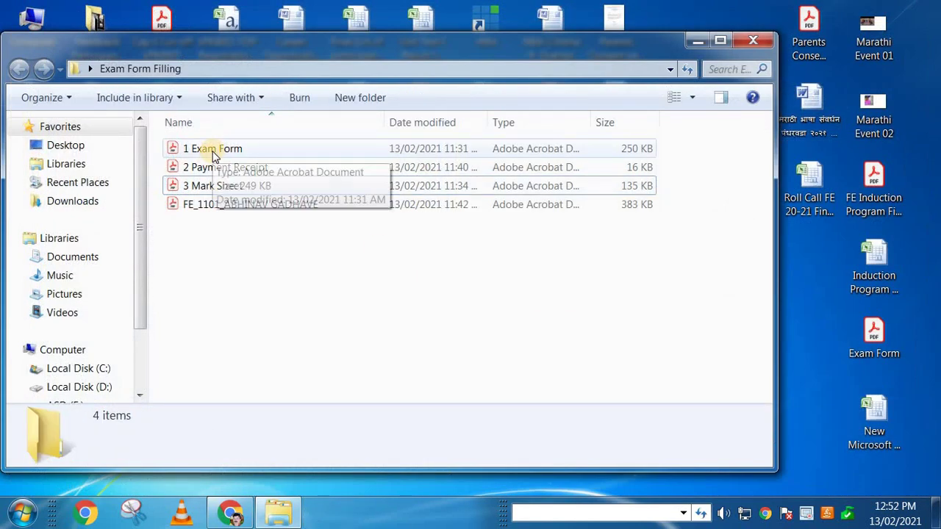
# Step: Select the 1 Exam Form, 2 Payment Receipt and 3 Mark Sheet files in turn
pyautogui.click(223, 152)
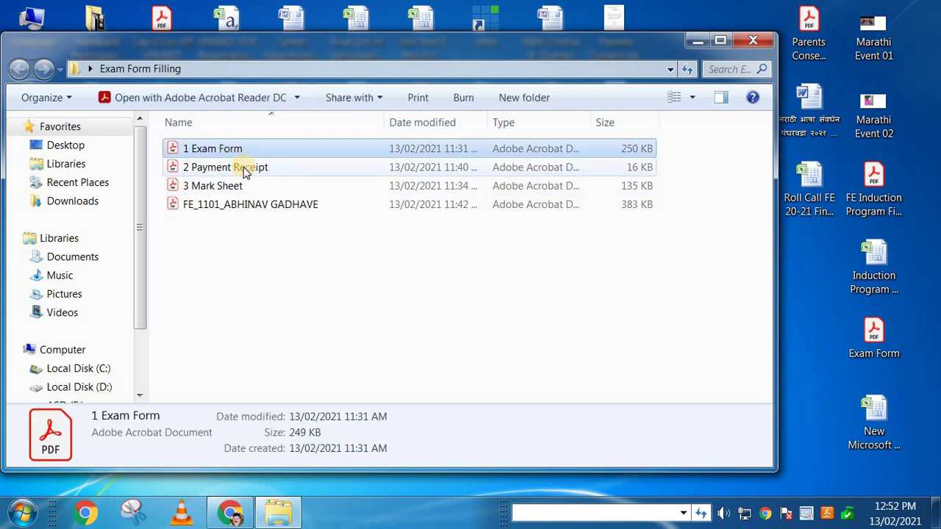
pyautogui.click(245, 168)
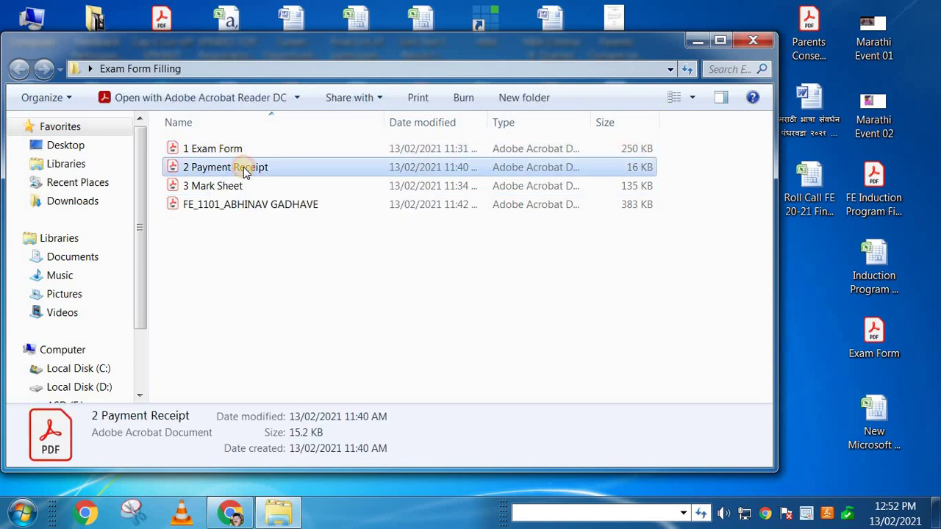
pyautogui.click(230, 187)
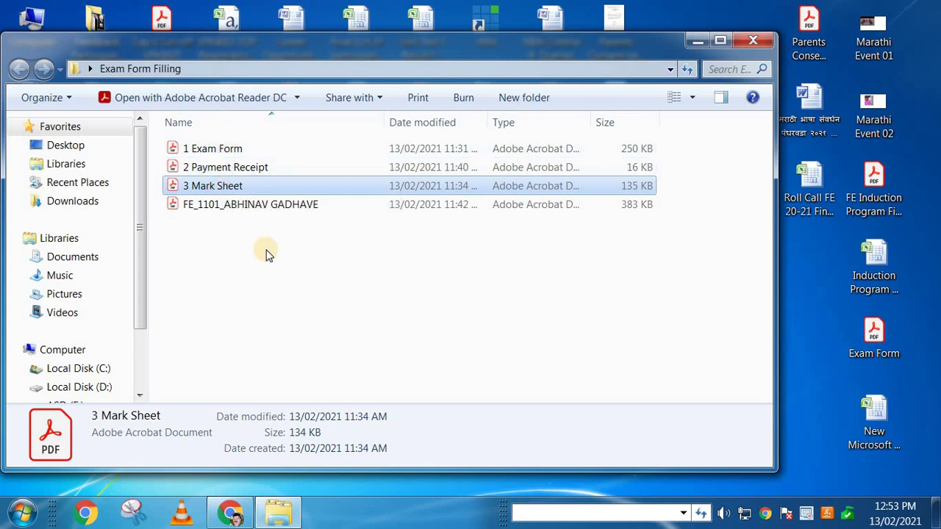
pyautogui.click(235, 155)
pyautogui.click(237, 168)
pyautogui.click(202, 187)
pyautogui.click(236, 156)
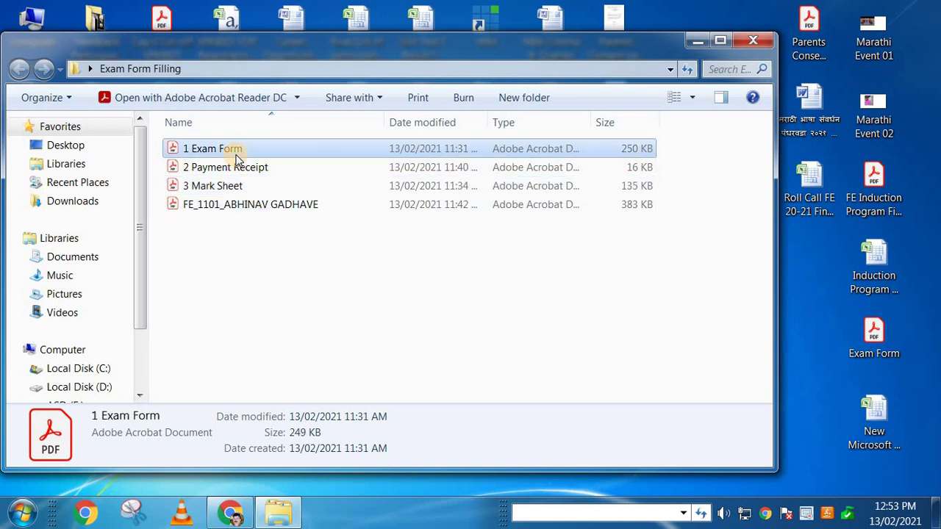
pyautogui.click(243, 168)
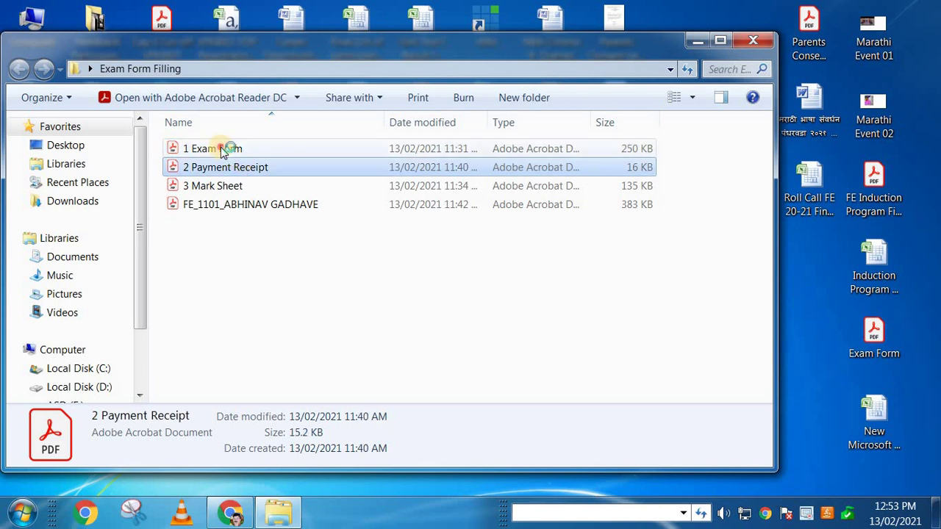
# Step: Open and close the exam form without saving, the receipt and the mark sheet, then start a new Chrome tab
pyautogui.doubleClick(225, 149)
pyautogui.click(817, 48)
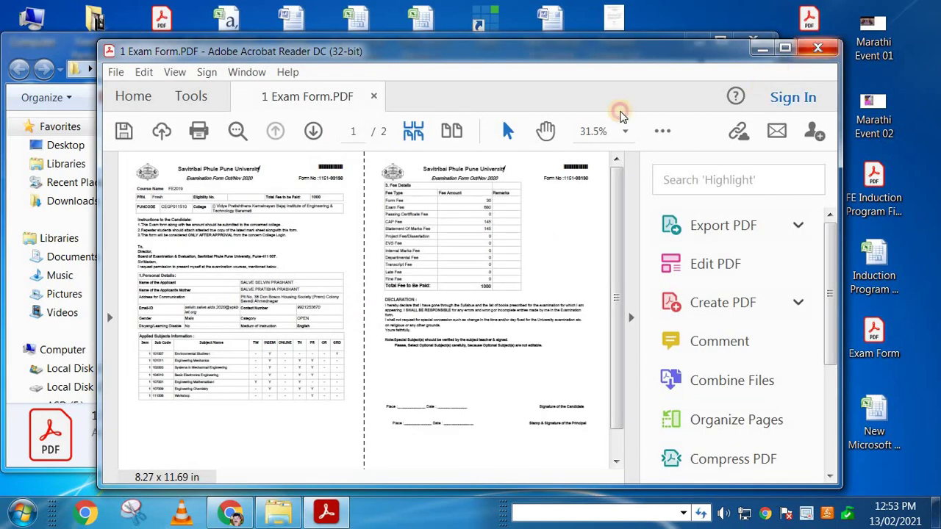
pyautogui.press('Return')
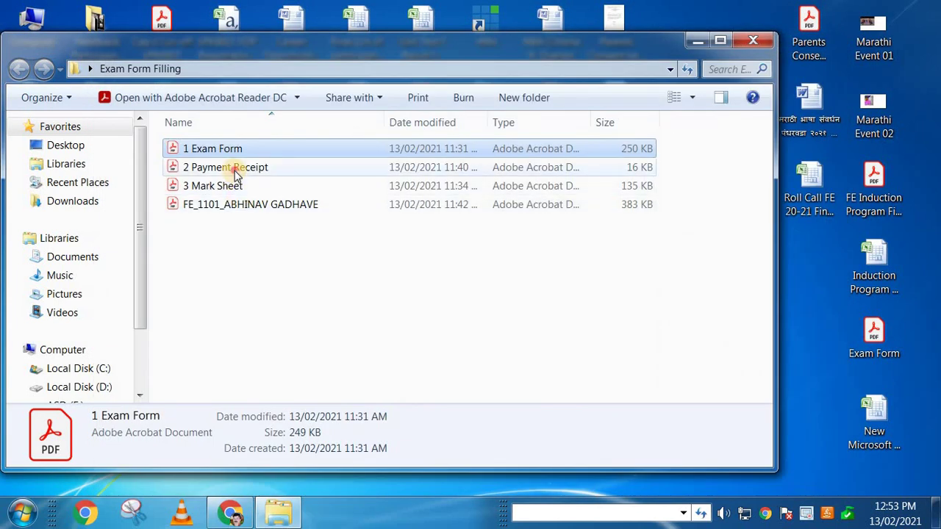
pyautogui.doubleClick(231, 168)
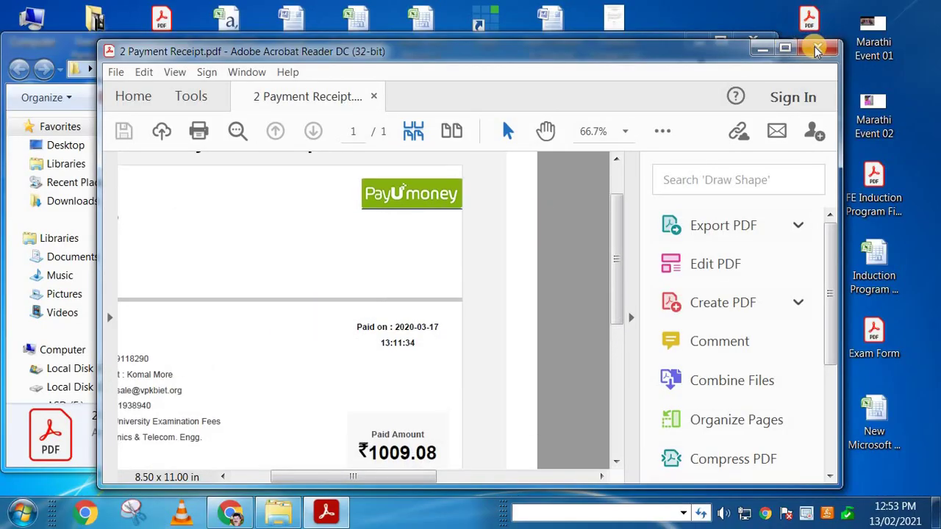
pyautogui.click(818, 48)
pyautogui.doubleClick(213, 186)
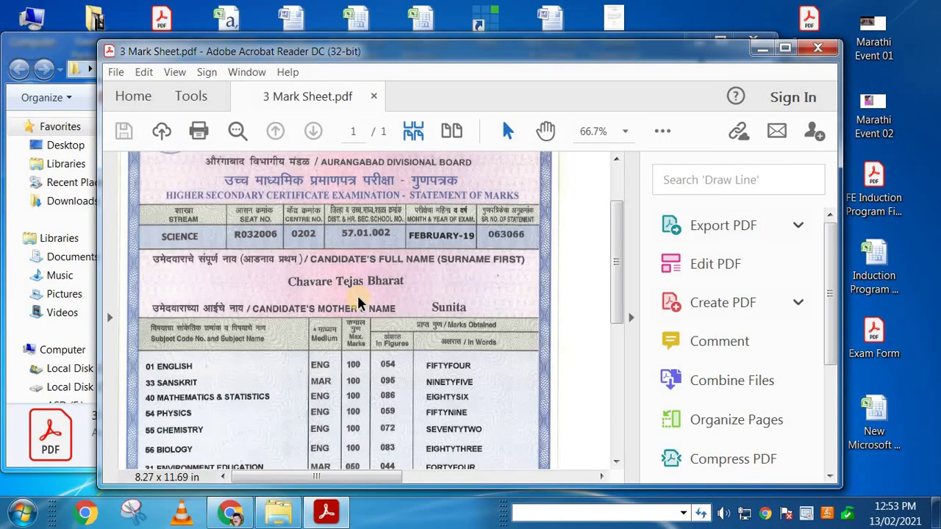
pyautogui.click(820, 48)
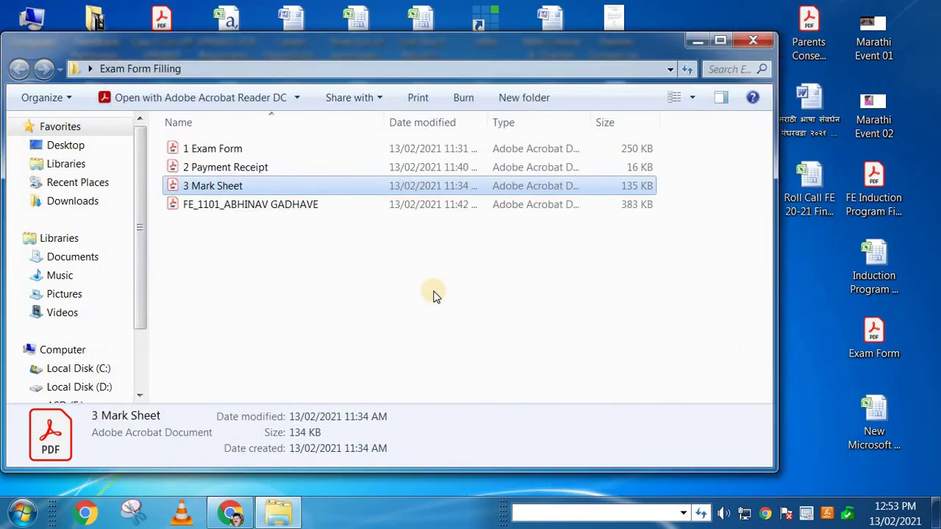
pyautogui.click(230, 512)
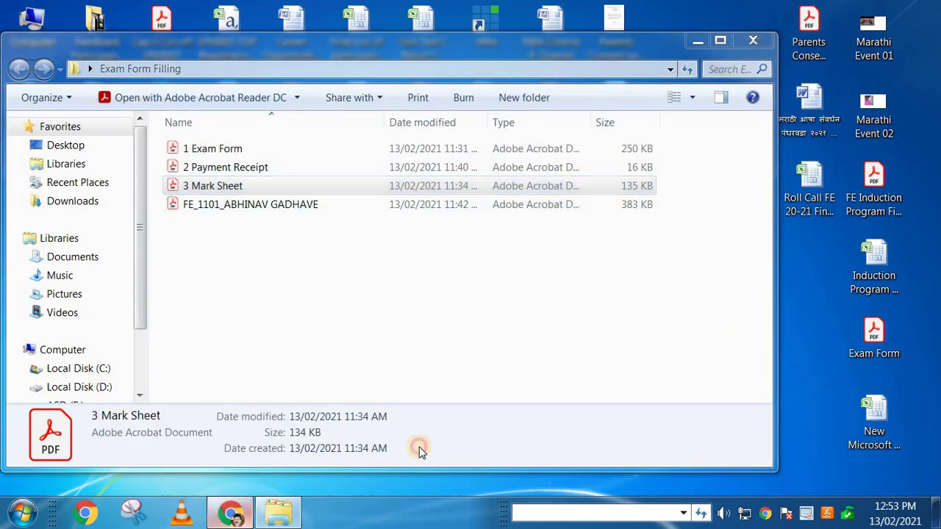
pyautogui.click(802, 14)
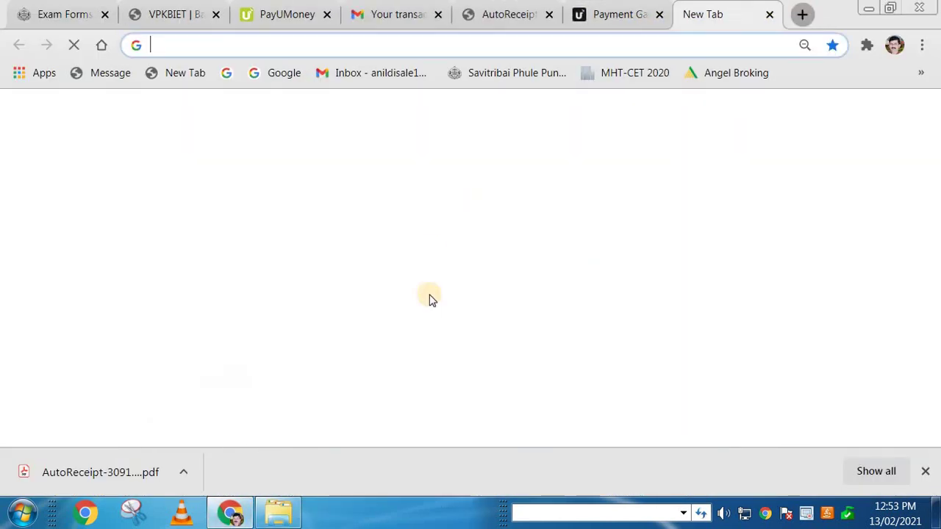
# Step: Google 'merge pdf' and open iLovePDF's 'Merge PDF files online' result
pyautogui.click(311, 388)
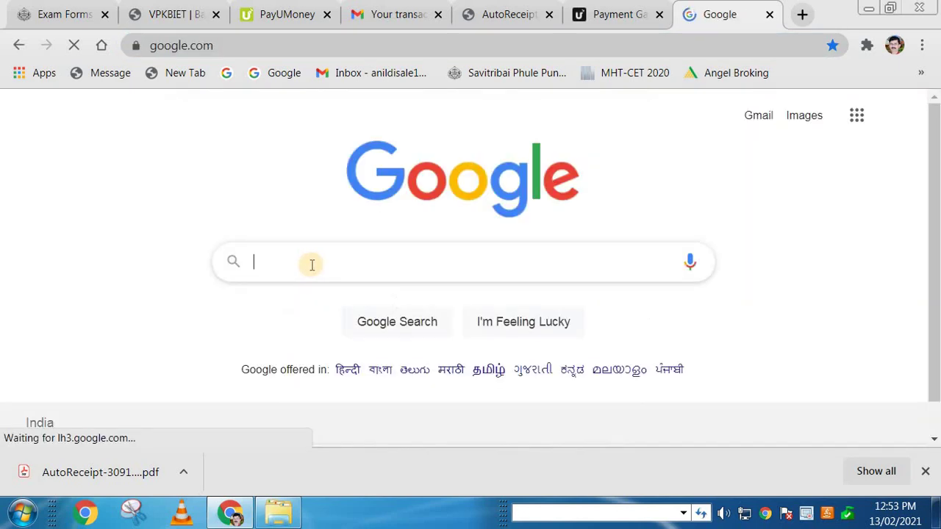
pyautogui.write('mer')
pyautogui.write('ge pdf')
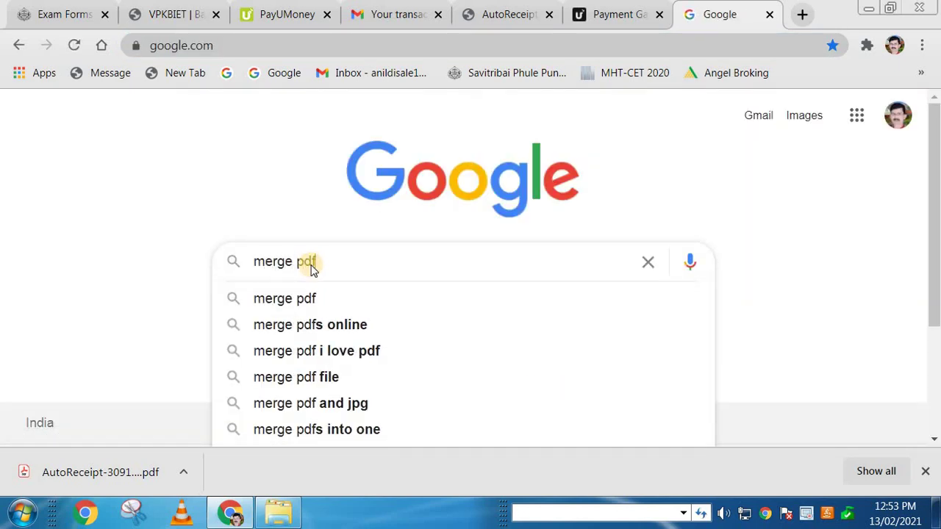
pyautogui.press('Return')
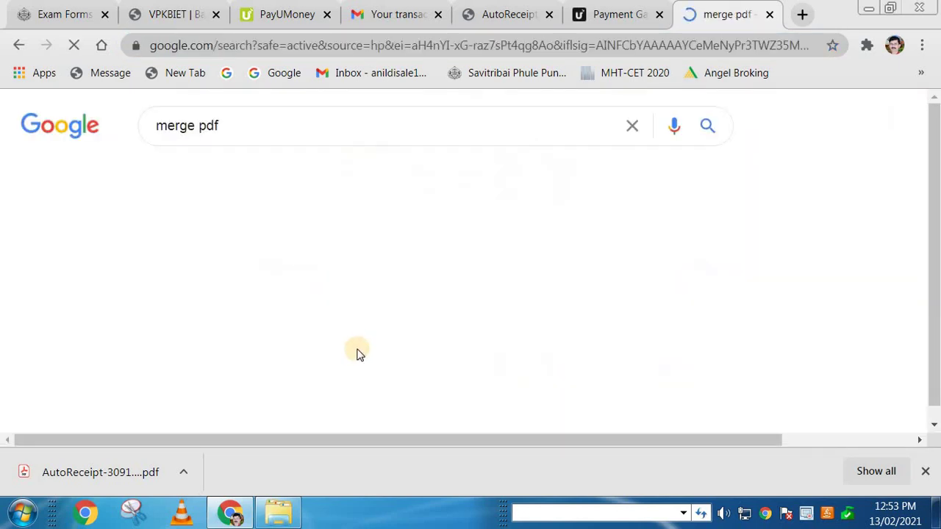
pyautogui.scroll(-3, 287, 294)
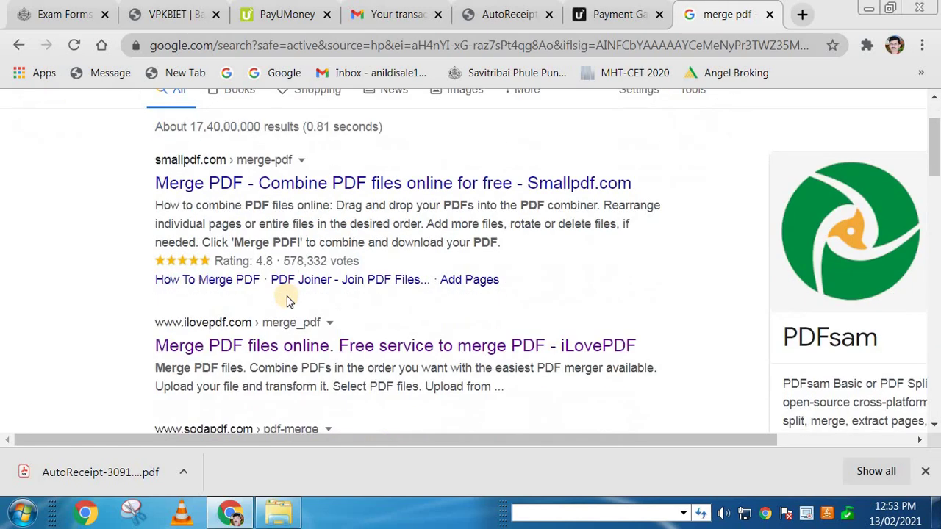
pyautogui.scroll(1, 308, 324)
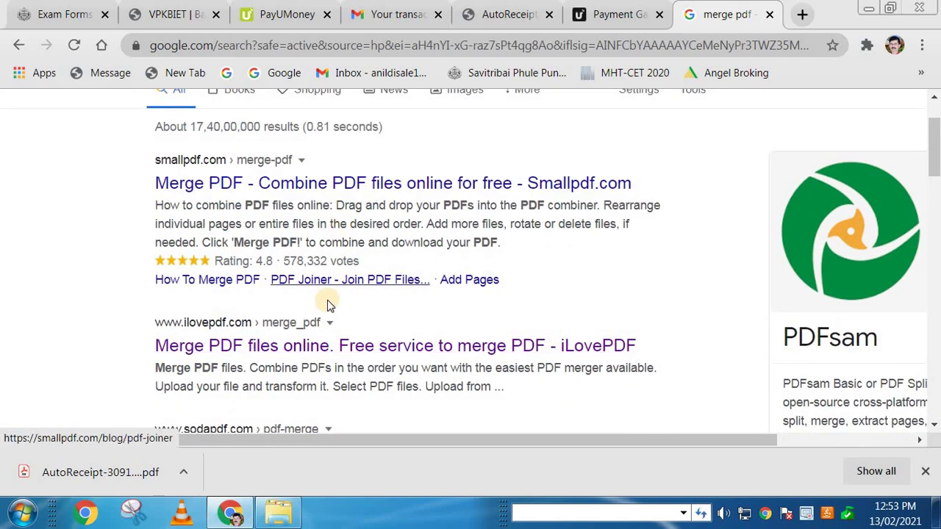
pyautogui.click(188, 338)
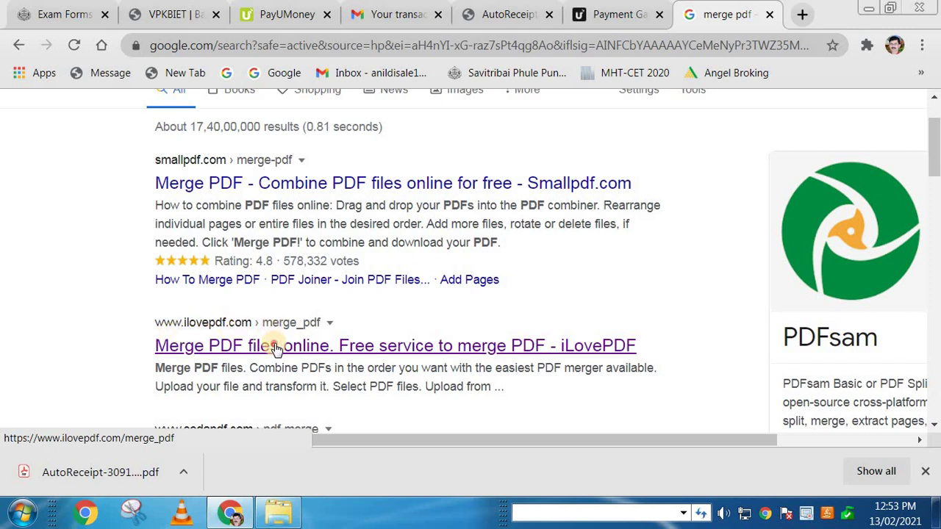
pyautogui.click(316, 345)
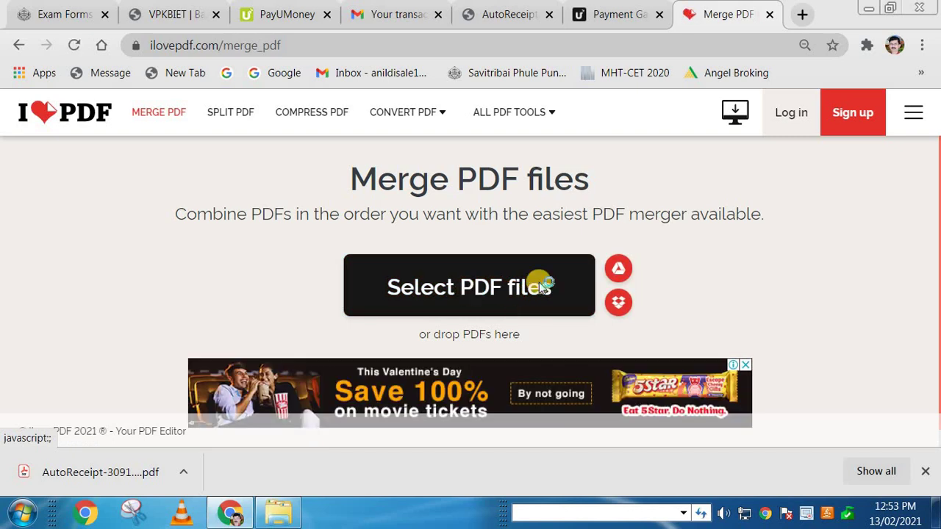
# Step: Upload 1 Exam Form, 2 Payment Receipt and 3 Mark Sheet from Desktop > Exam Form Filling
pyautogui.click(507, 297)
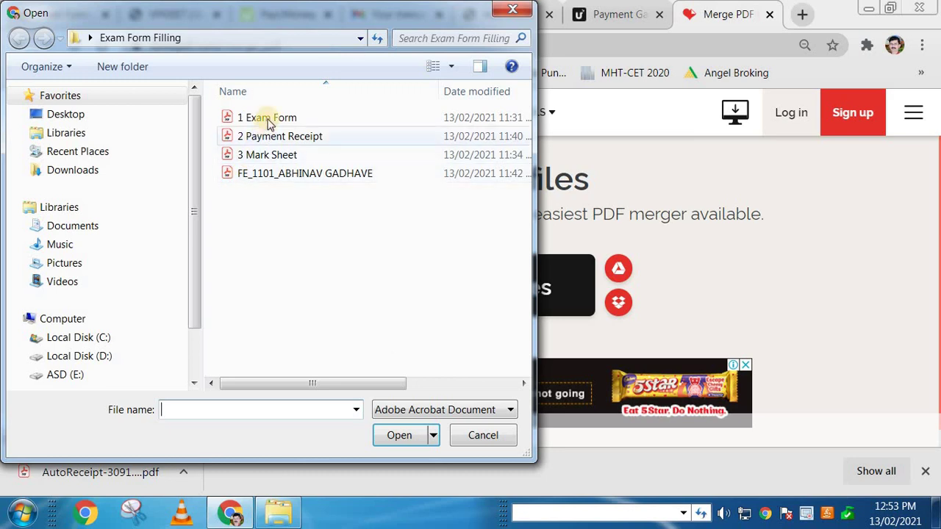
pyautogui.click(91, 118)
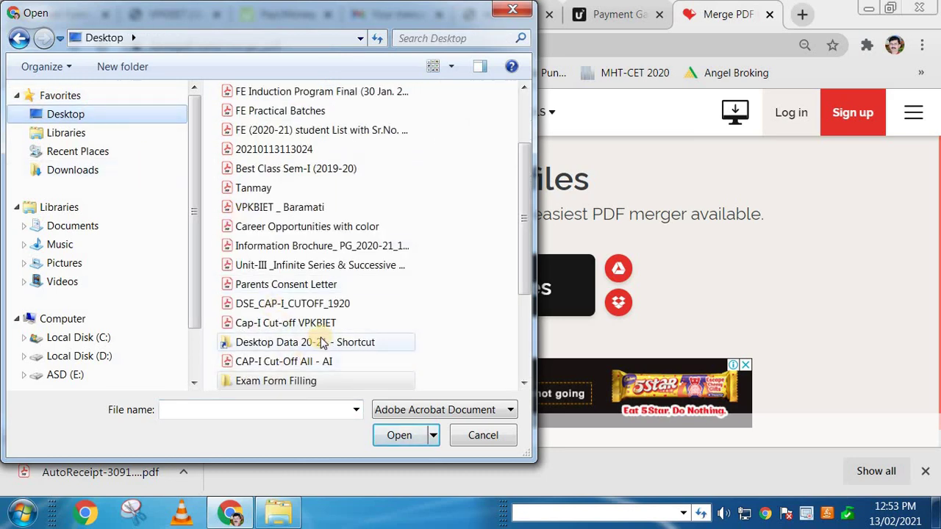
pyautogui.doubleClick(305, 381)
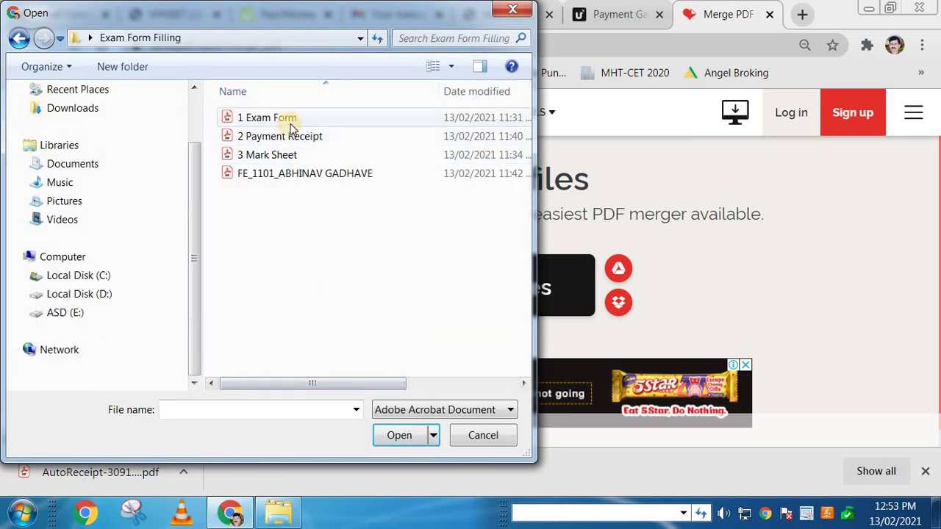
pyautogui.click(287, 119)
pyautogui.keyDown('ctrl'); pyautogui.click(292, 136); pyautogui.keyUp('ctrl')
pyautogui.keyDown('ctrl'); pyautogui.click(316, 155); pyautogui.keyUp('ctrl')
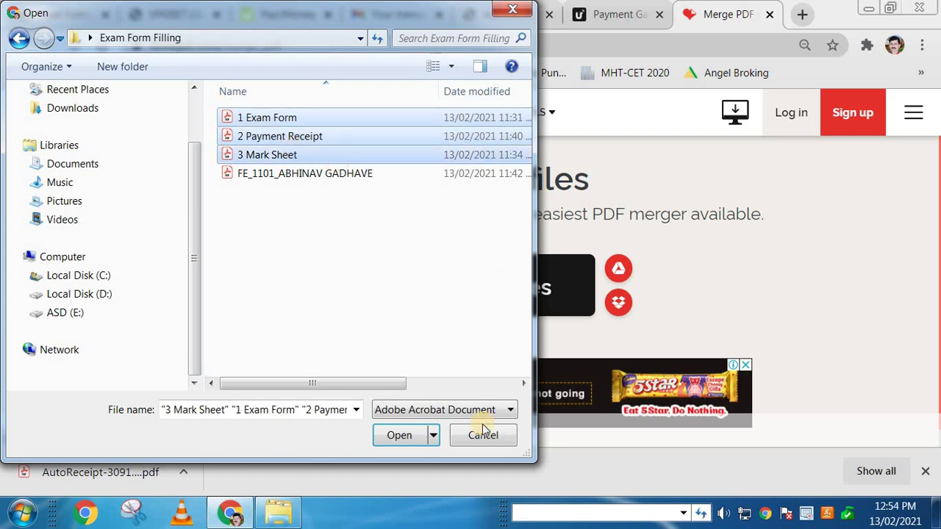
pyautogui.click(399, 435)
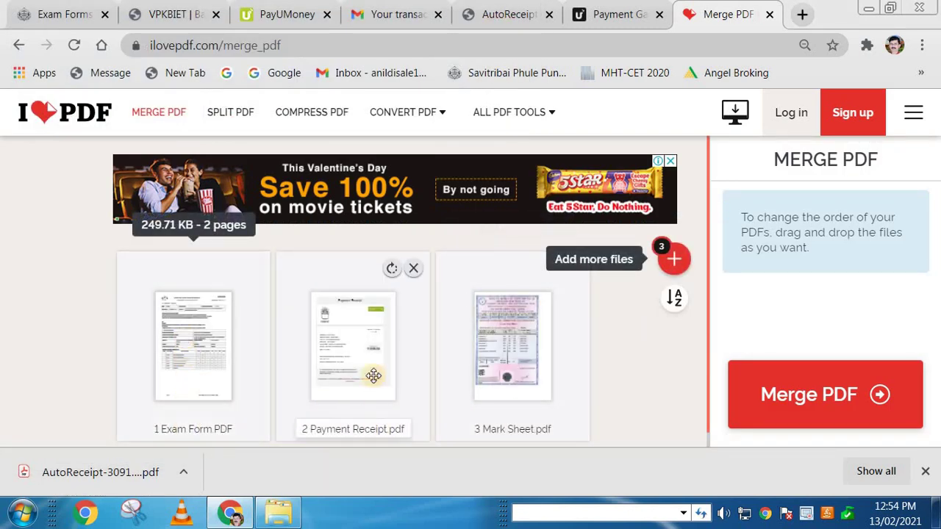
# Step: Merge the three uploaded PDFs and download the 382 KB merged file
pyautogui.click(823, 409)
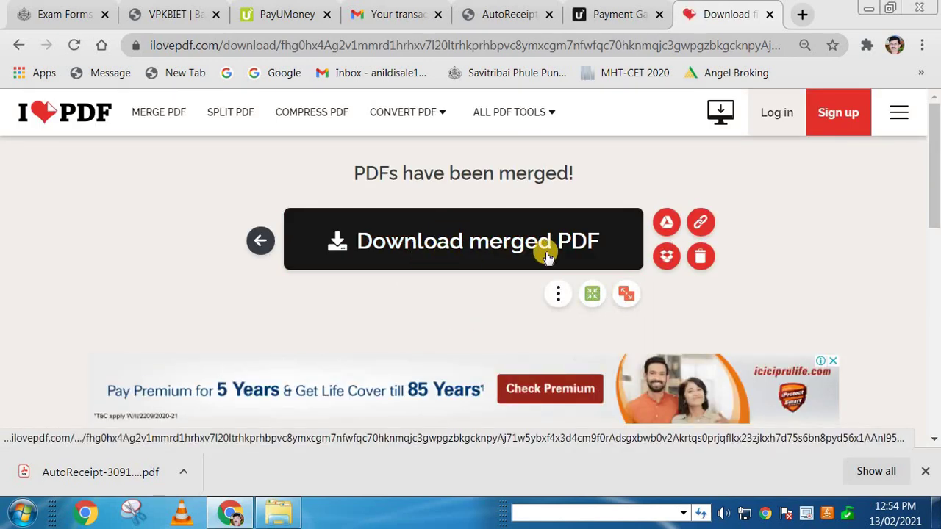
pyautogui.click(478, 248)
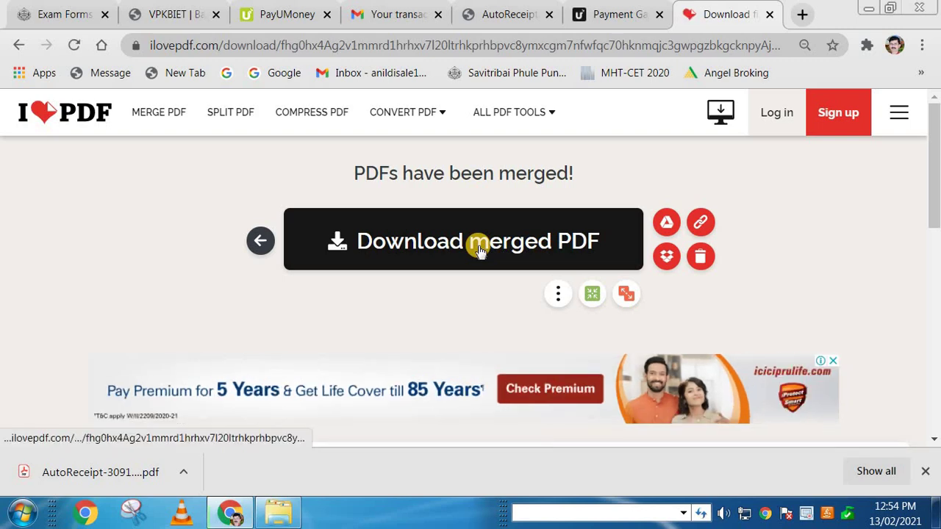
pyautogui.click(470, 246)
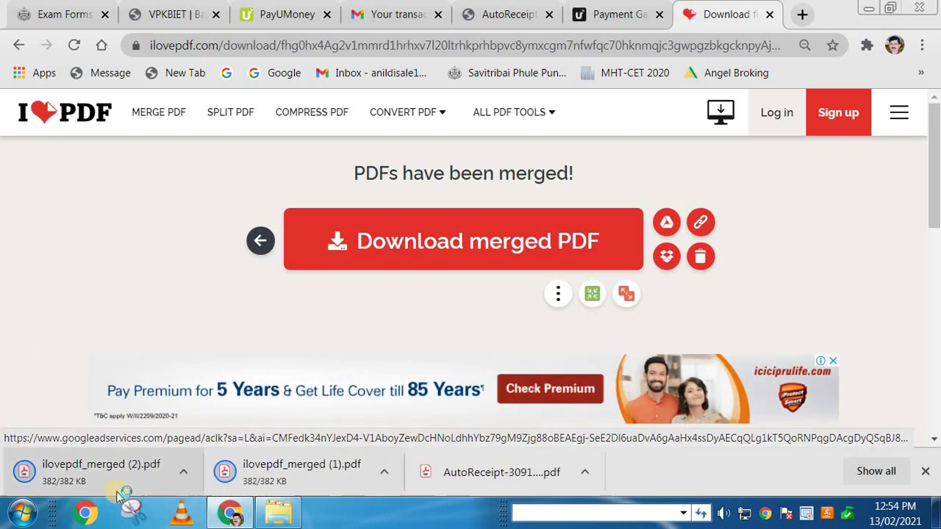
# Step: Open ilovepdf_merged (2).pdf and check all 4 pages
pyautogui.click(83, 486)
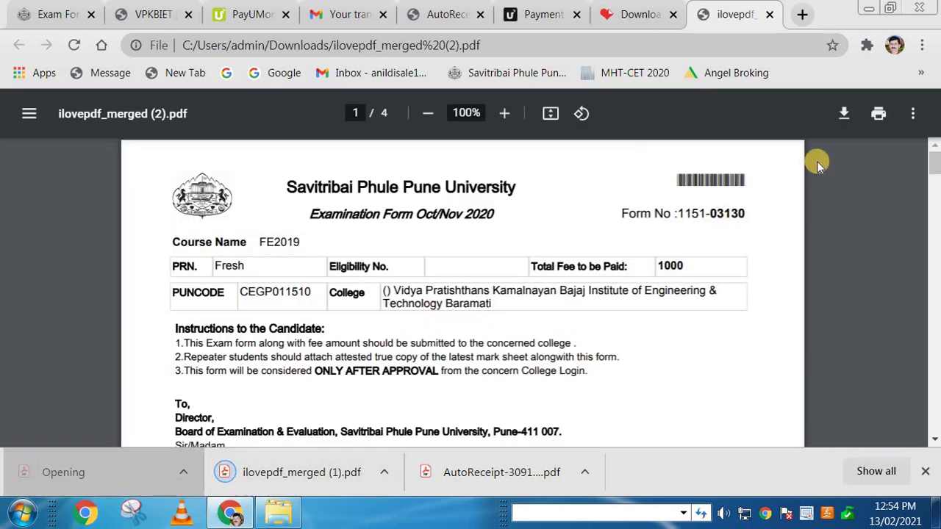
pyautogui.scroll(-15, 591, 259)
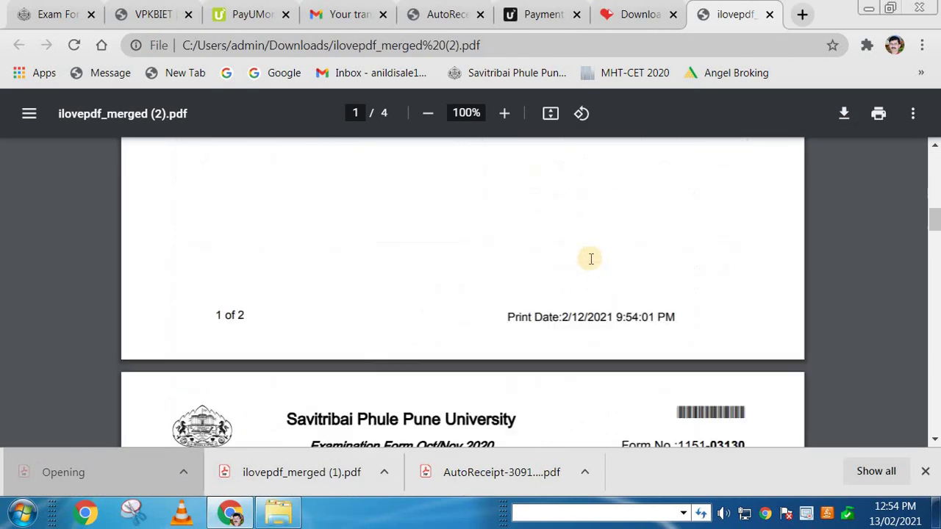
pyautogui.scroll(-15, 590, 259)
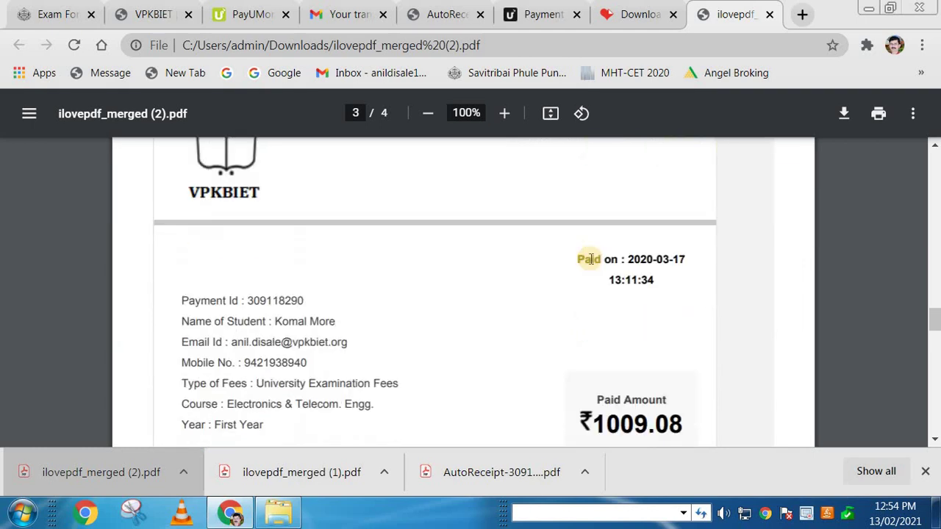
pyautogui.scroll(-15, 590, 258)
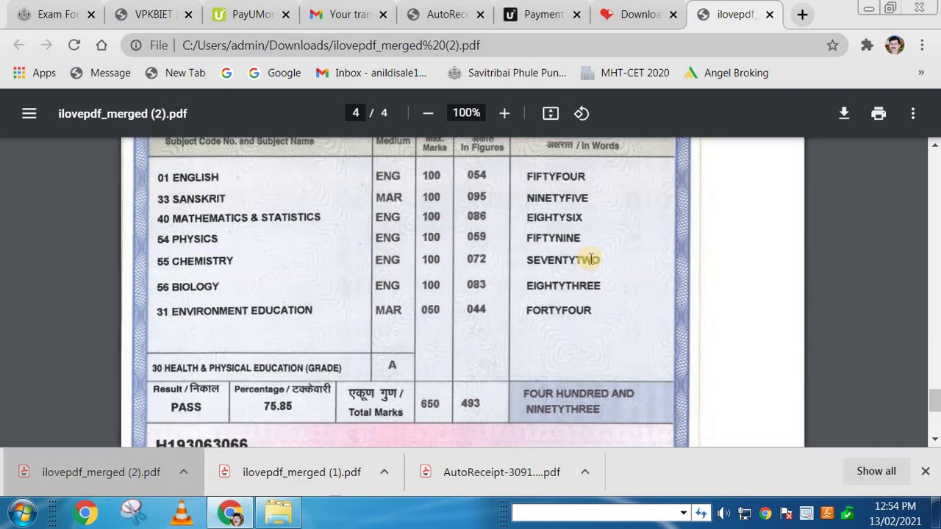
pyautogui.scroll(-1, 590, 259)
# Step: Save a copy of the merged PDF to the Desktop
pyautogui.click(852, 115)
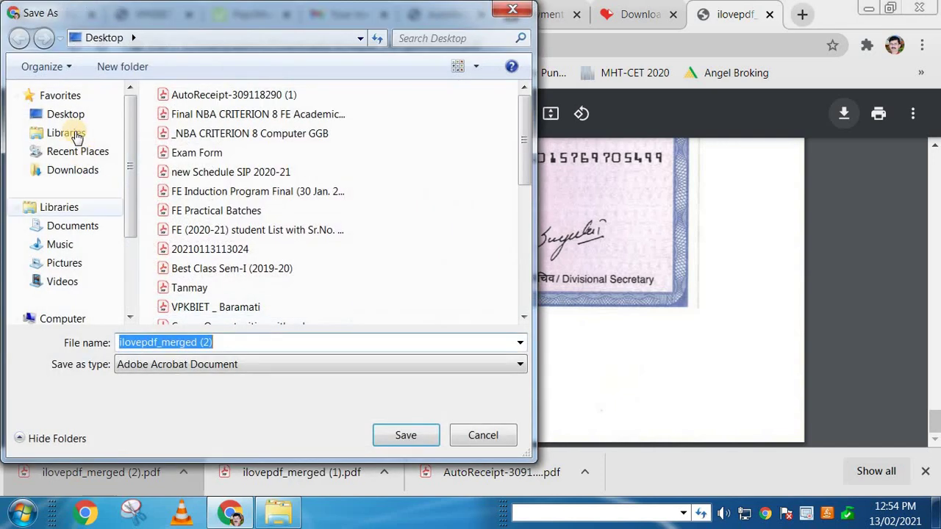
pyautogui.click(73, 115)
pyautogui.click(405, 435)
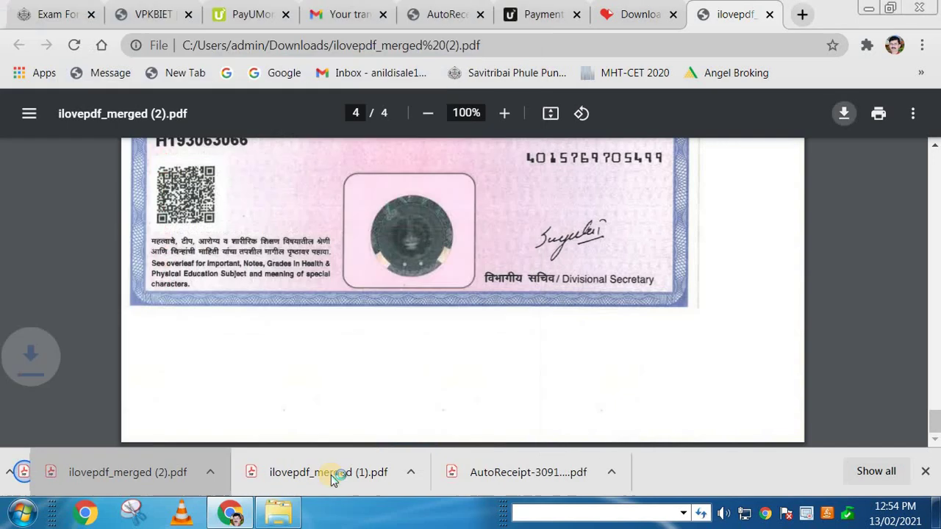
# Step: Cut ilovepdf_merged (2) from the Desktop and paste it into the Exam Form Filling folder
pyautogui.click(292, 512)
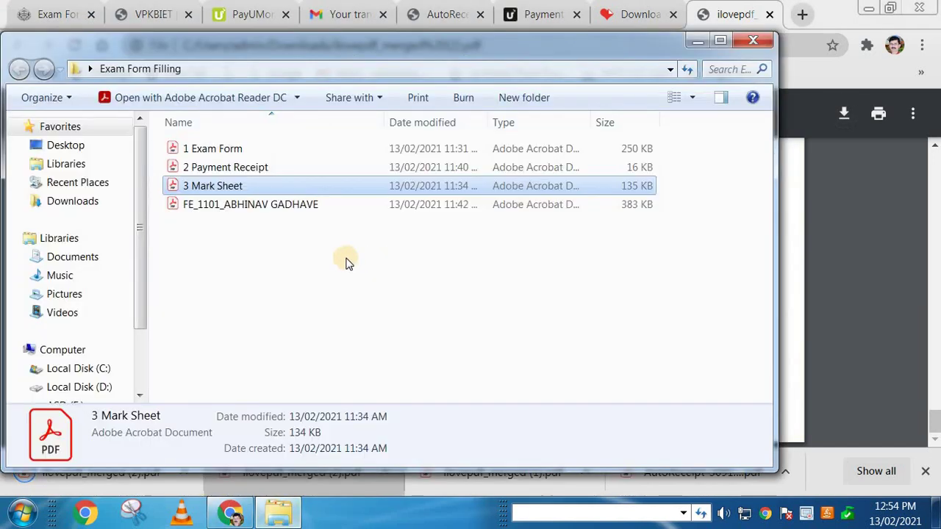
pyautogui.click(344, 260)
pyautogui.click(289, 211)
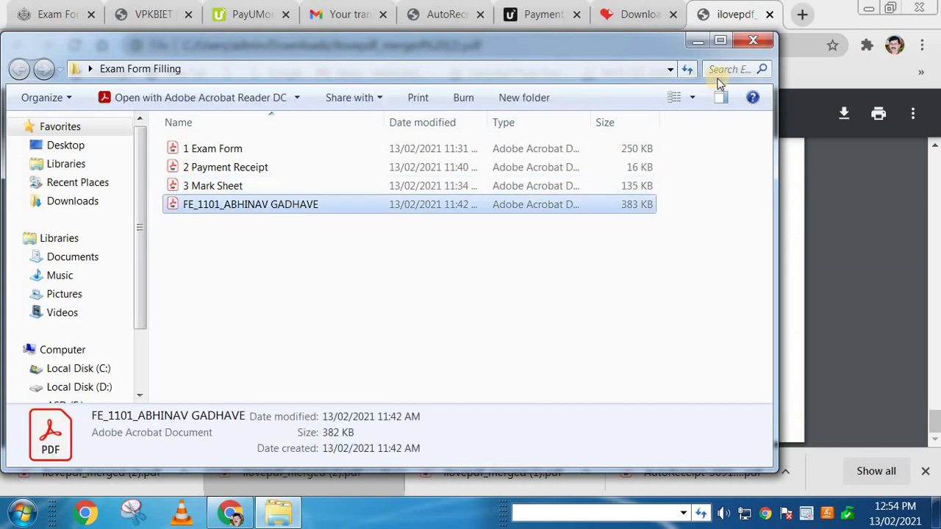
pyautogui.press('super+d')
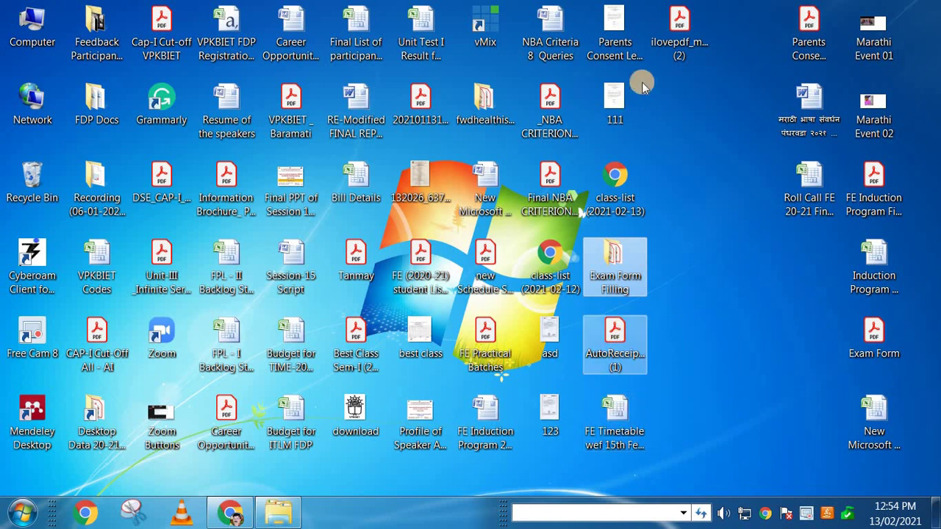
pyautogui.rightClick(676, 32)
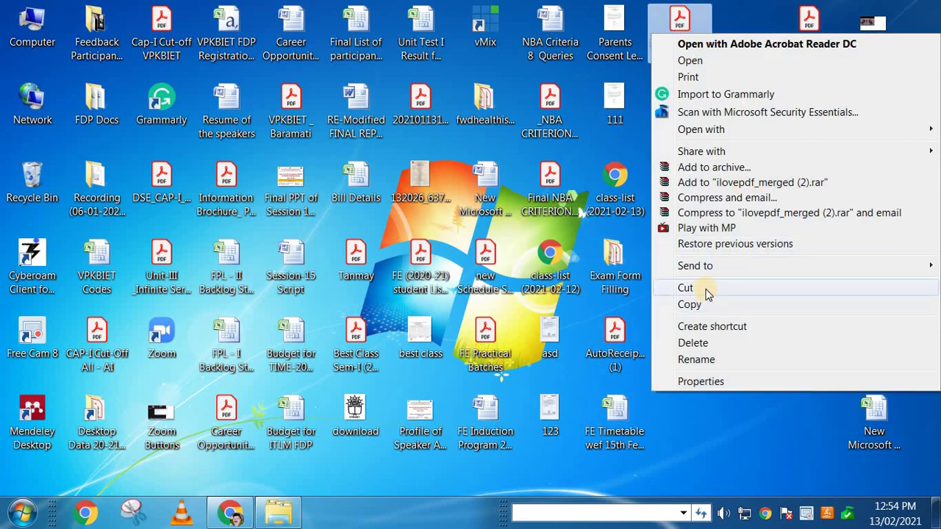
pyautogui.click(705, 287)
pyautogui.doubleClick(624, 269)
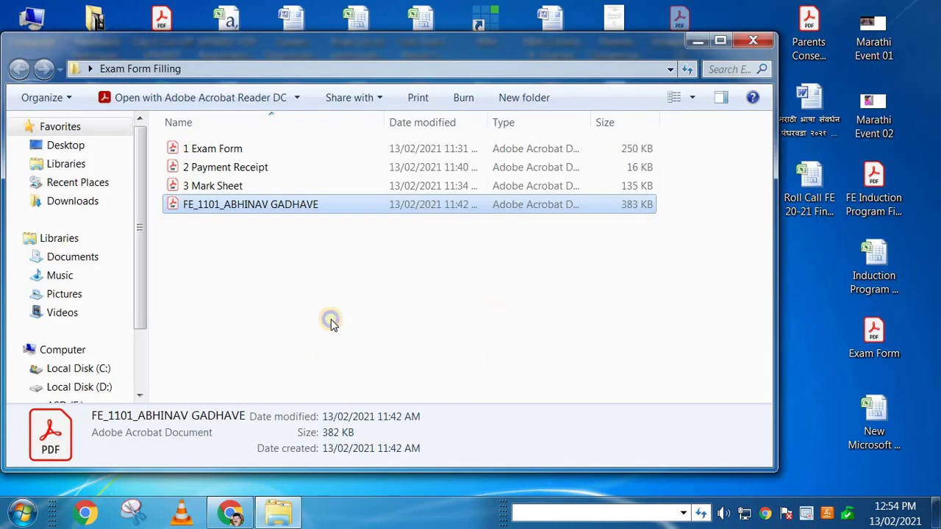
pyautogui.rightClick(331, 319)
pyautogui.click(367, 194)
# Step: Open the pasted merged PDF to verify it, close Acrobat, and maximise the folder window
pyautogui.click(321, 284)
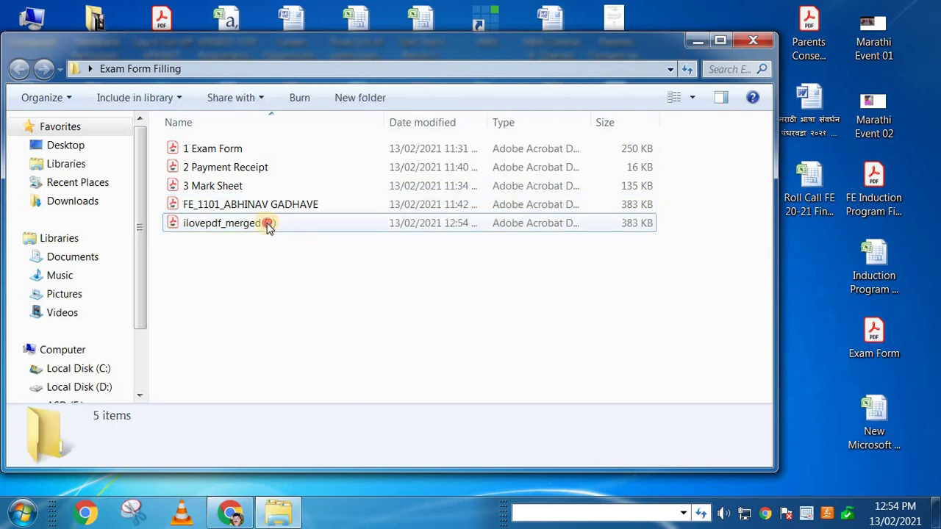
pyautogui.doubleClick(269, 223)
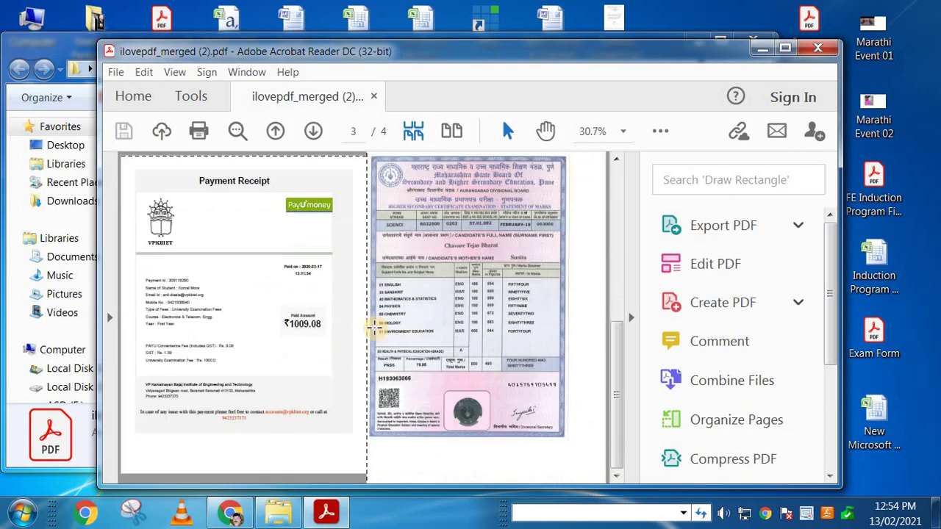
pyautogui.click(817, 48)
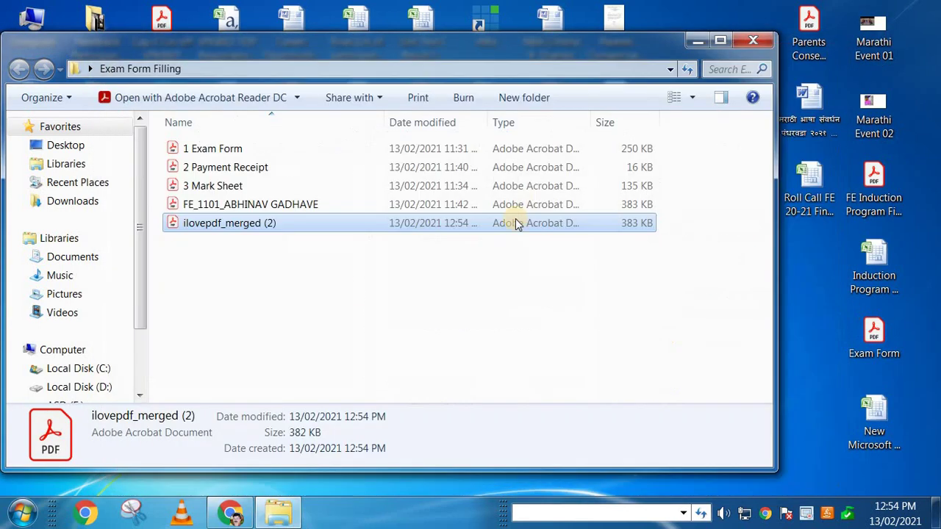
pyautogui.click(263, 204)
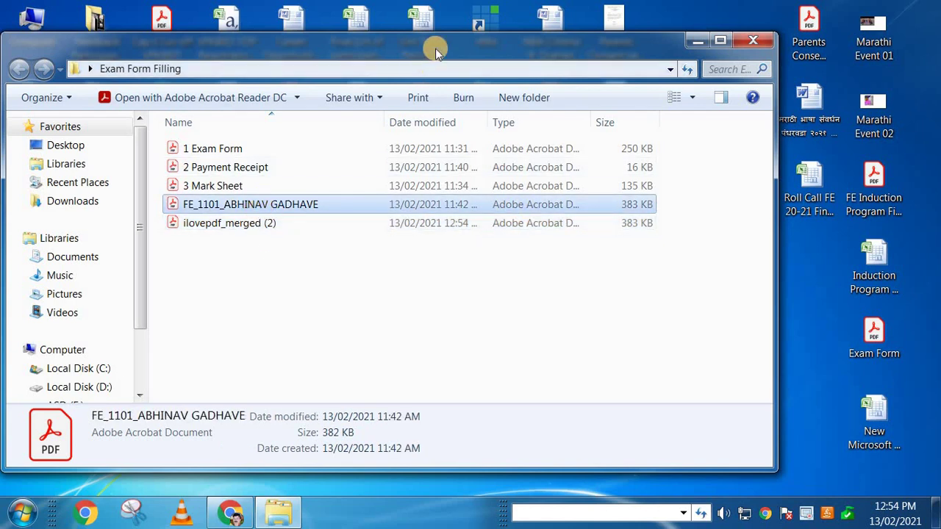
pyautogui.doubleClick(434, 47)
# Step: Rename the merged PDF to FE_1102_ plus the student's name, leaving the earlier file untouched
pyautogui.click(216, 181)
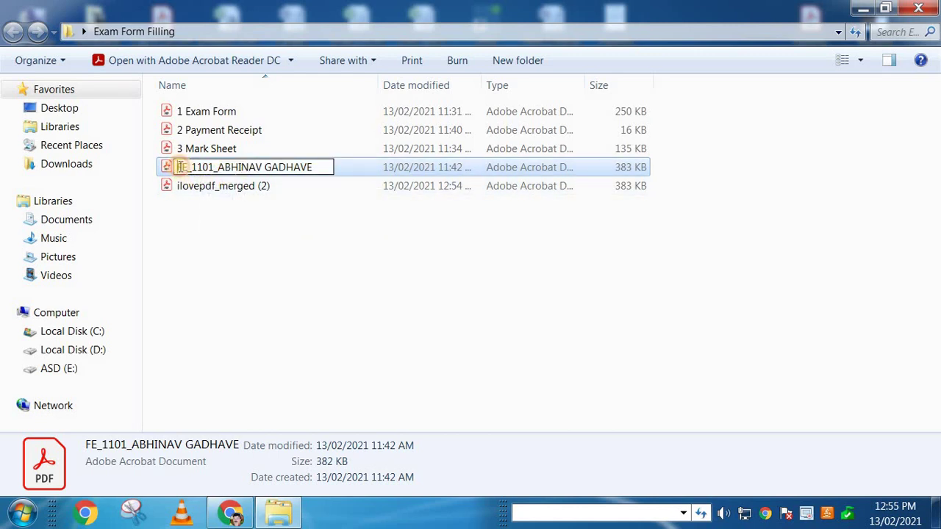
pyautogui.click(227, 189)
pyautogui.click(229, 188)
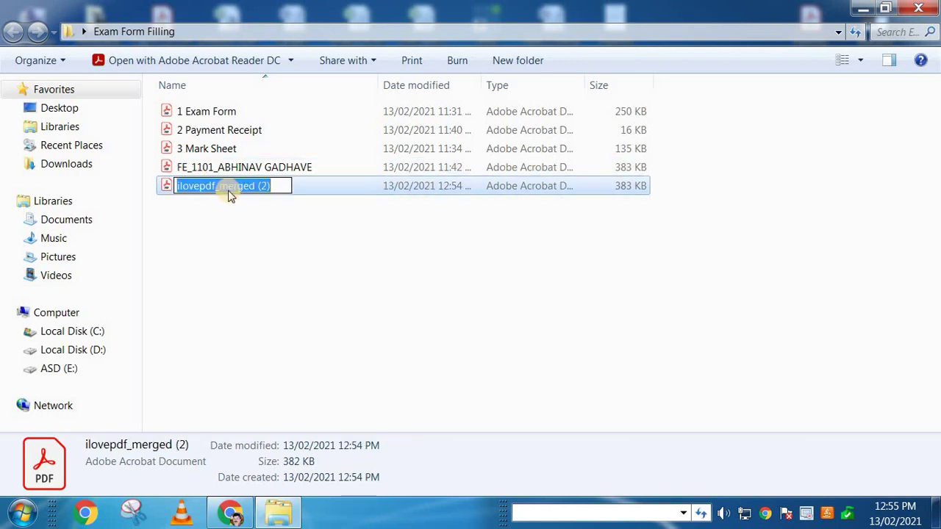
pyautogui.write('FE')
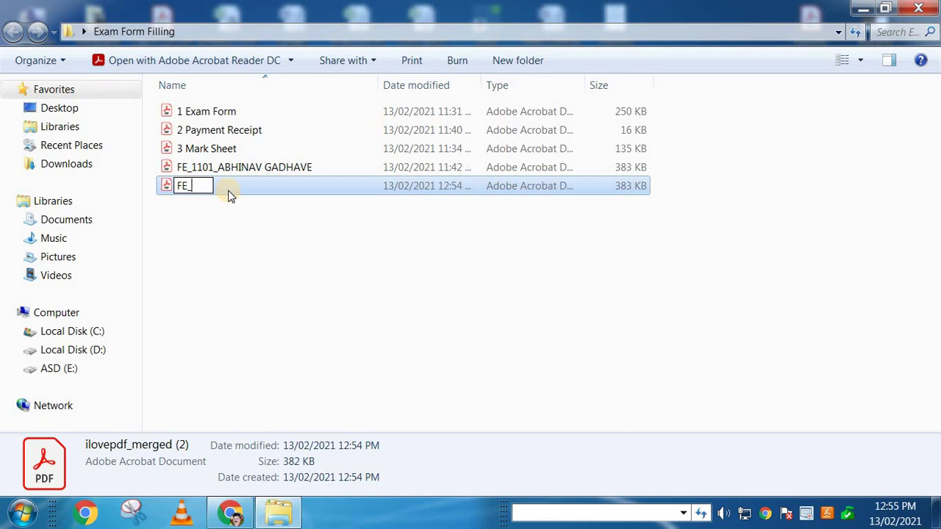
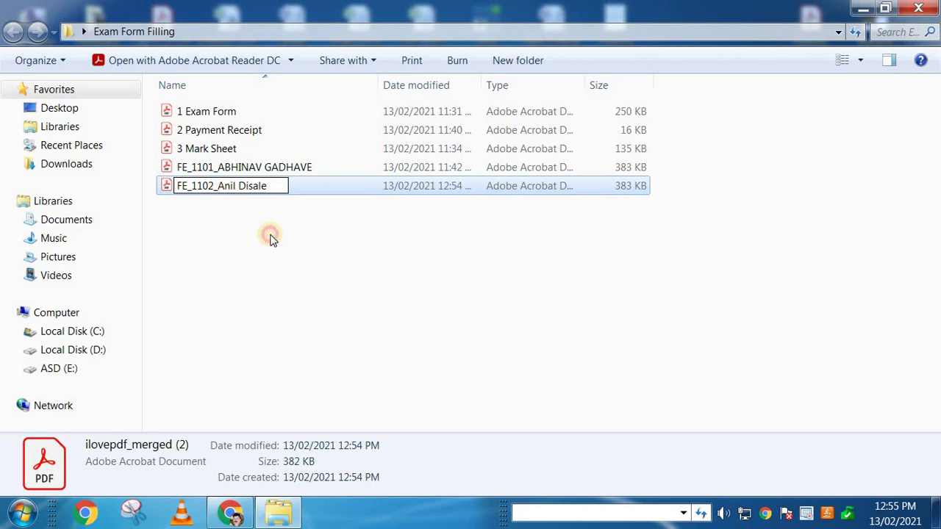
pyautogui.click(269, 235)
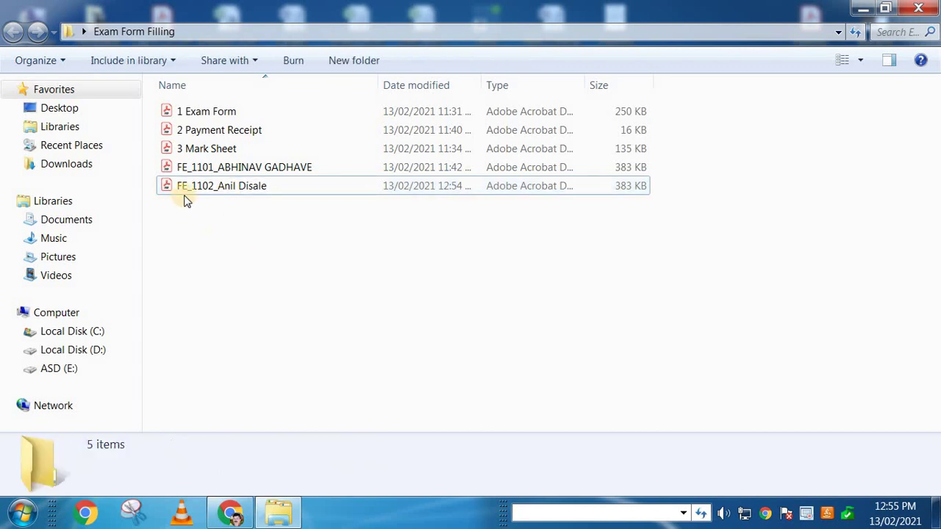
# Step: Check the renamed PDF's name without changing it and leave the file selected
pyautogui.click(194, 197)
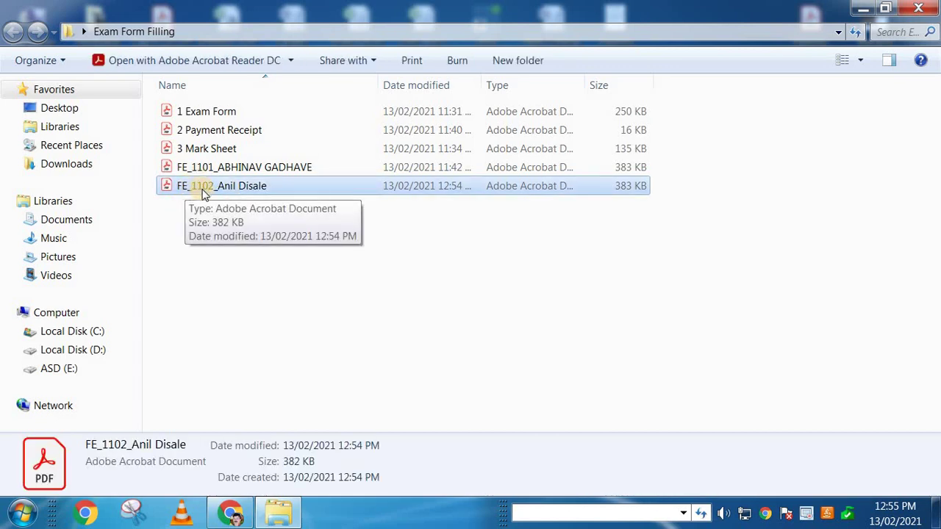
pyautogui.click(205, 192)
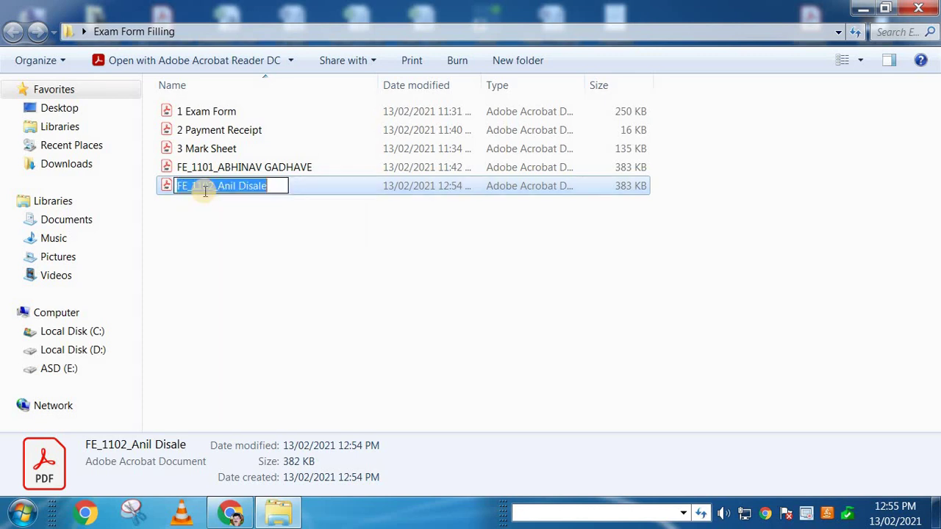
pyautogui.click(221, 190)
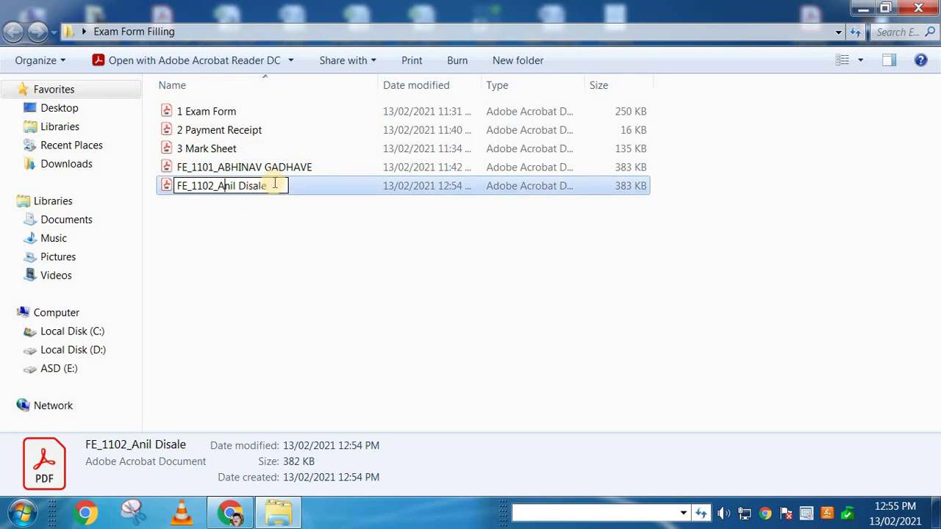
pyautogui.click(231, 224)
pyautogui.click(243, 190)
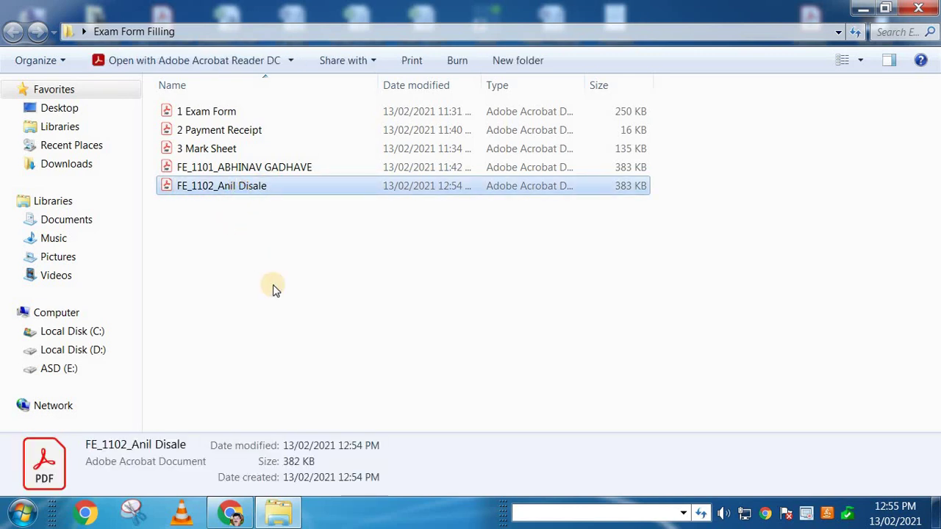
pyautogui.click(240, 212)
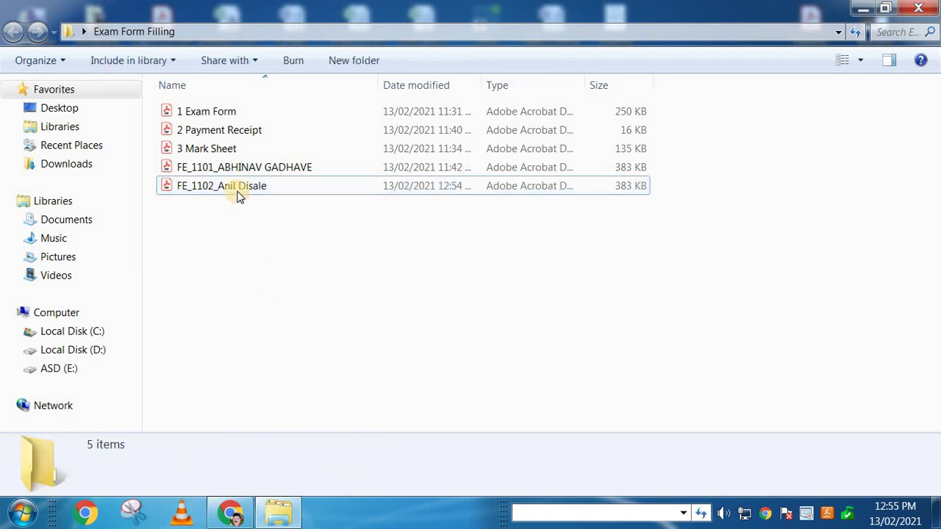
pyautogui.click(238, 194)
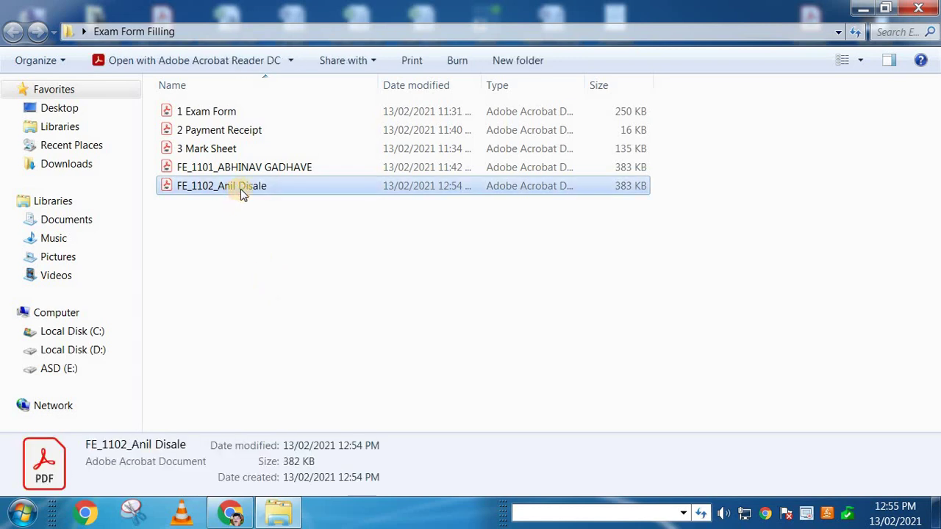
pyautogui.doubleClick(240, 189)
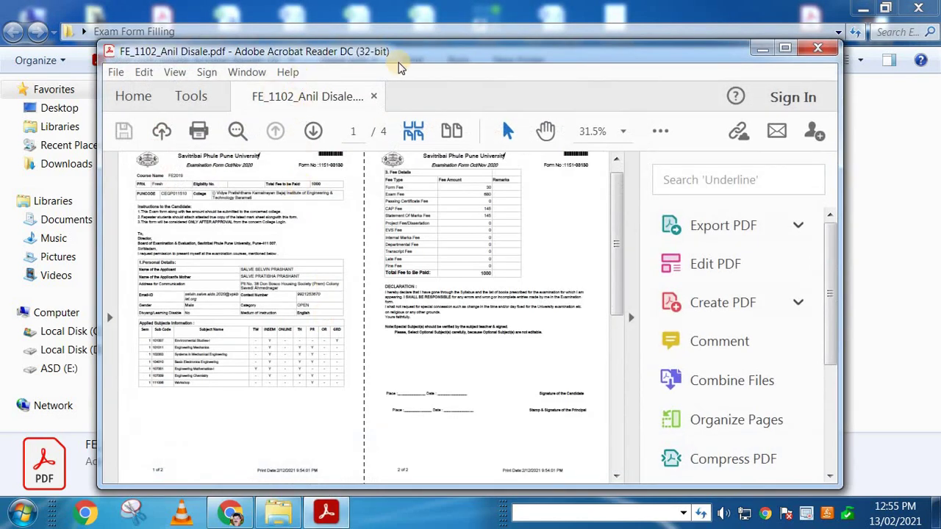
pyautogui.click(452, 53)
pyautogui.doubleClick(452, 53)
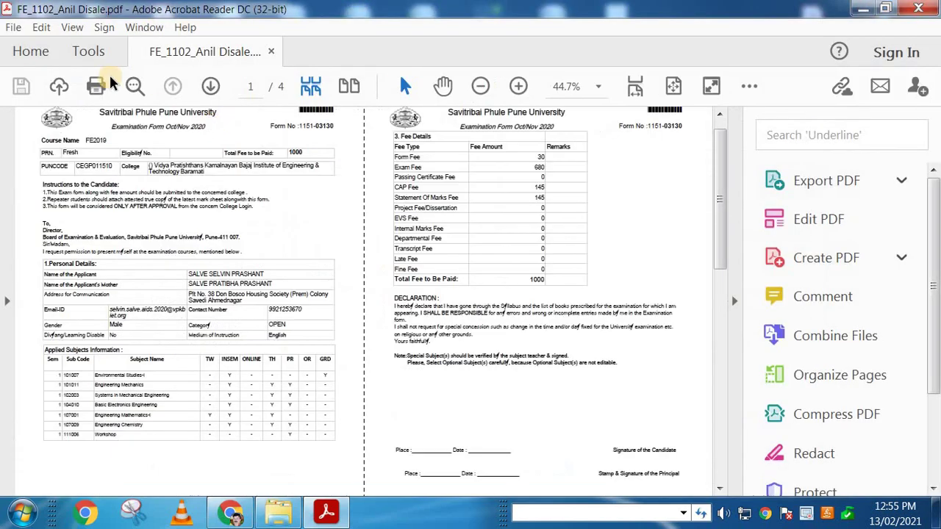
pyautogui.click(72, 27)
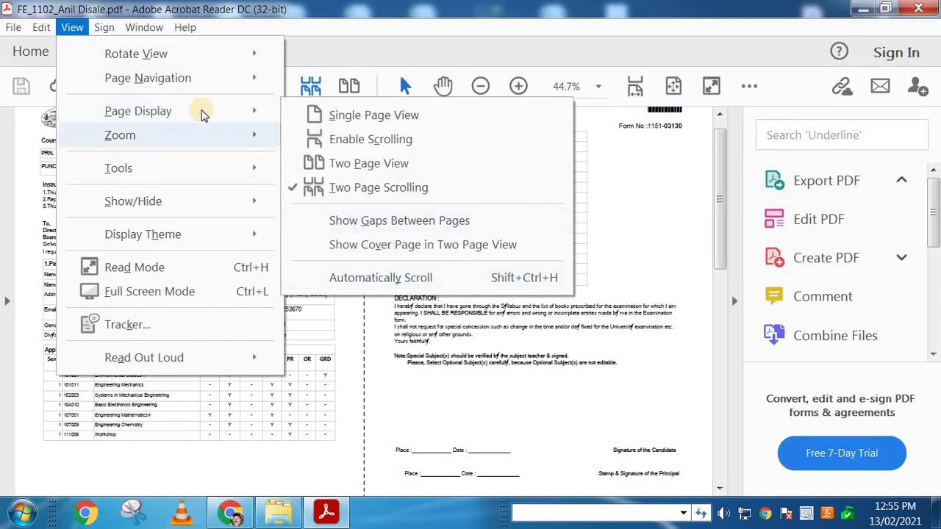
pyautogui.moveTo(261, 121)
pyautogui.click(338, 115)
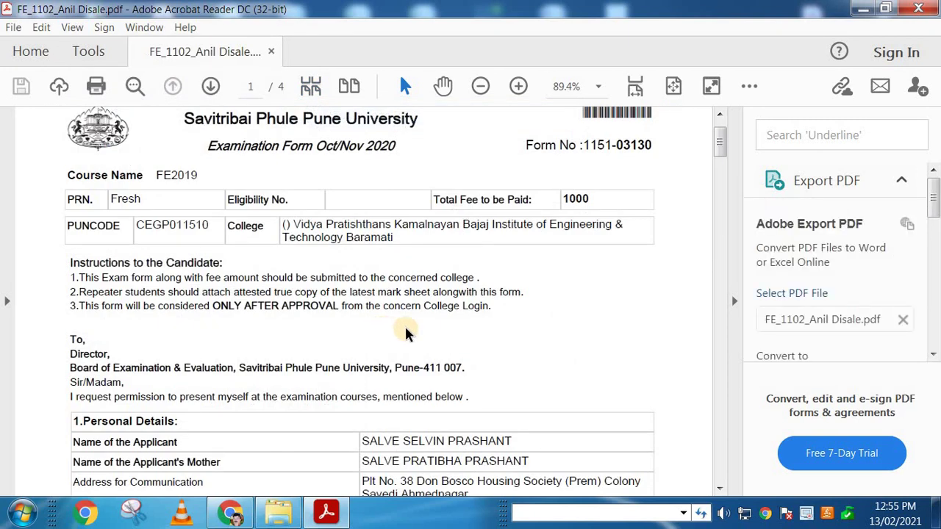
pyautogui.scroll(-3, 406, 330)
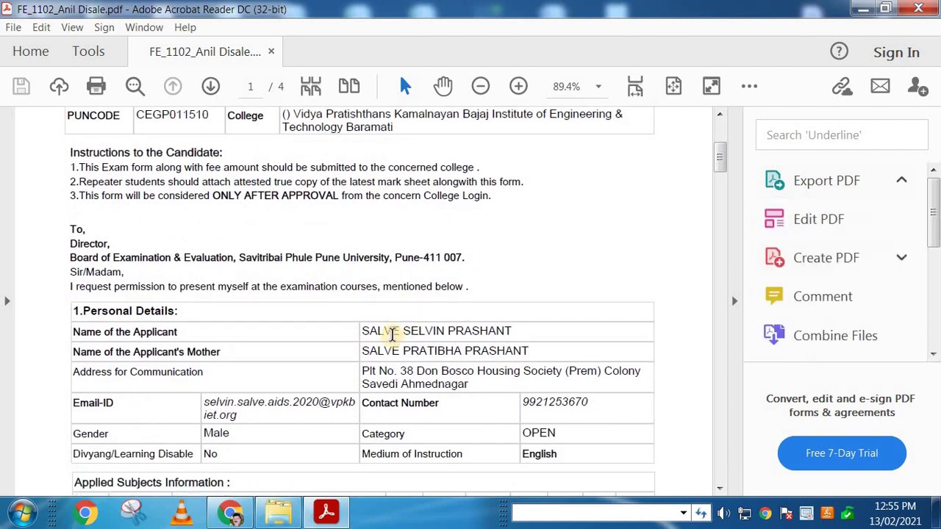
pyautogui.scroll(-6, 416, 283)
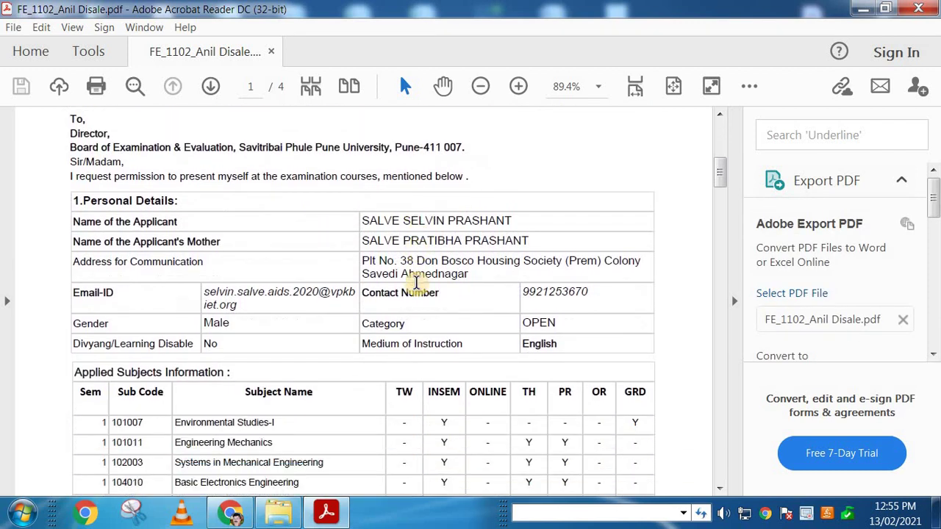
pyautogui.moveTo(185, 331); pyautogui.dragTo(252, 441)
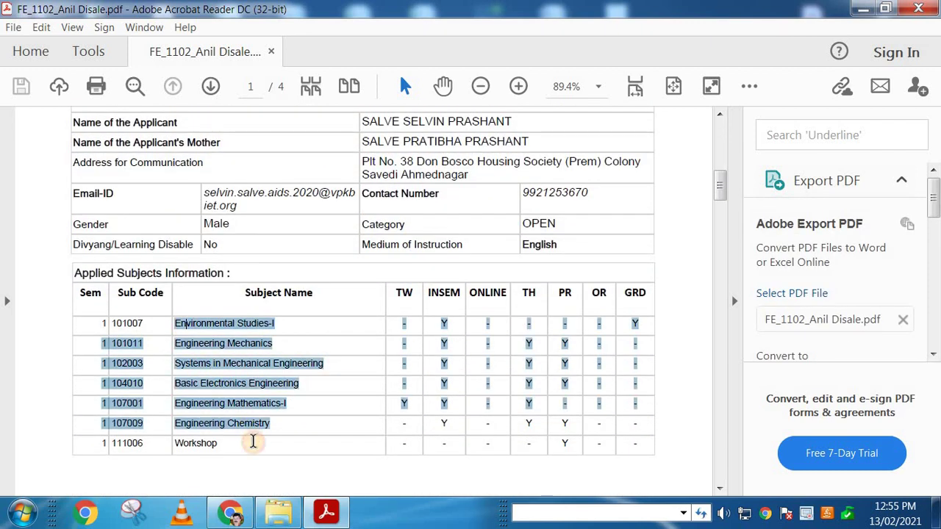
pyautogui.scroll(2, 294, 384)
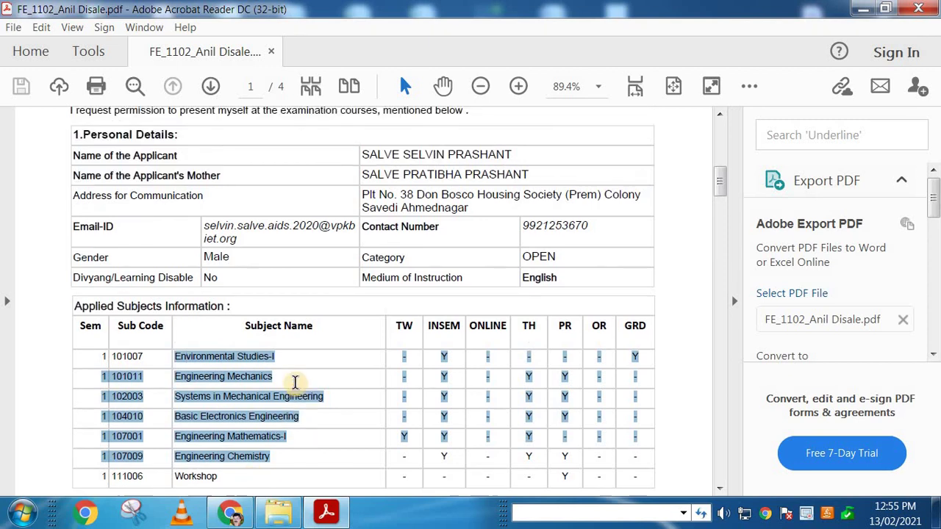
pyautogui.click(495, 200)
pyautogui.tripleClick(494, 200)
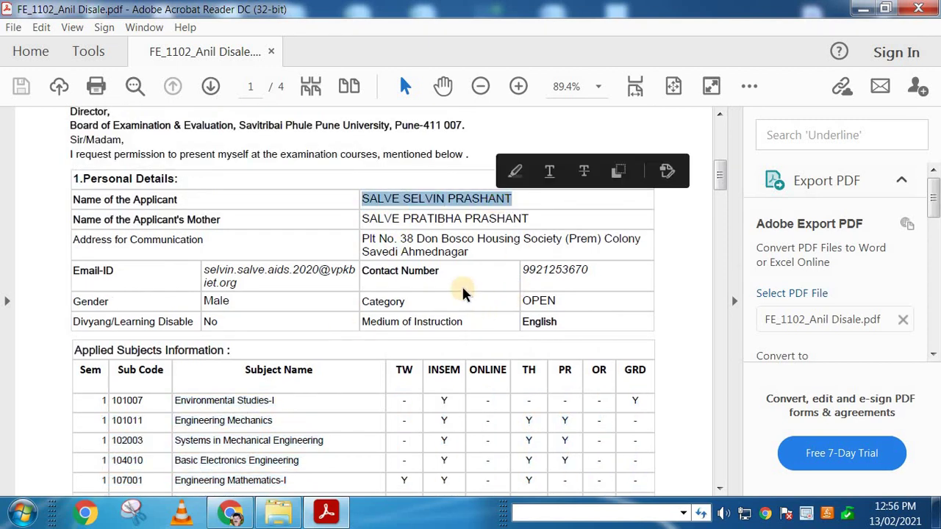
pyautogui.moveTo(219, 406); pyautogui.dragTo(220, 460)
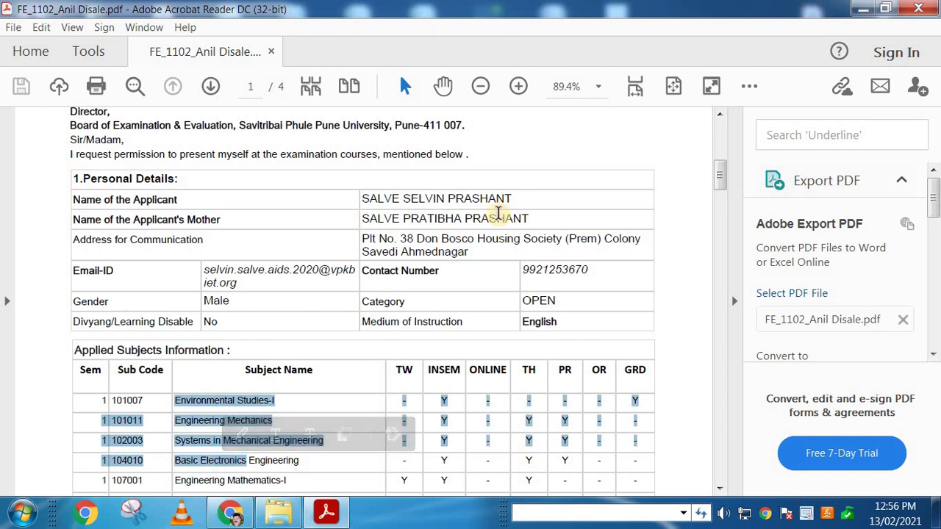
pyautogui.click(419, 200)
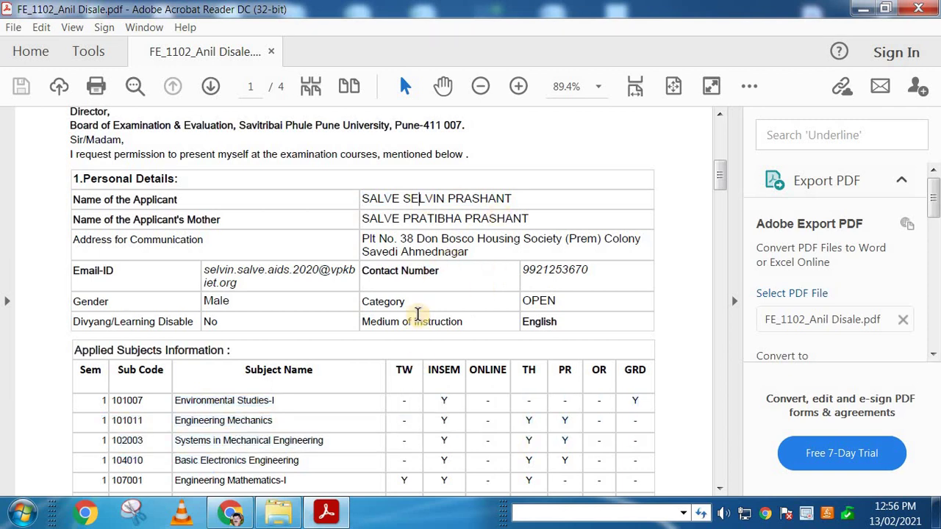
pyautogui.moveTo(364, 200); pyautogui.dragTo(512, 199)
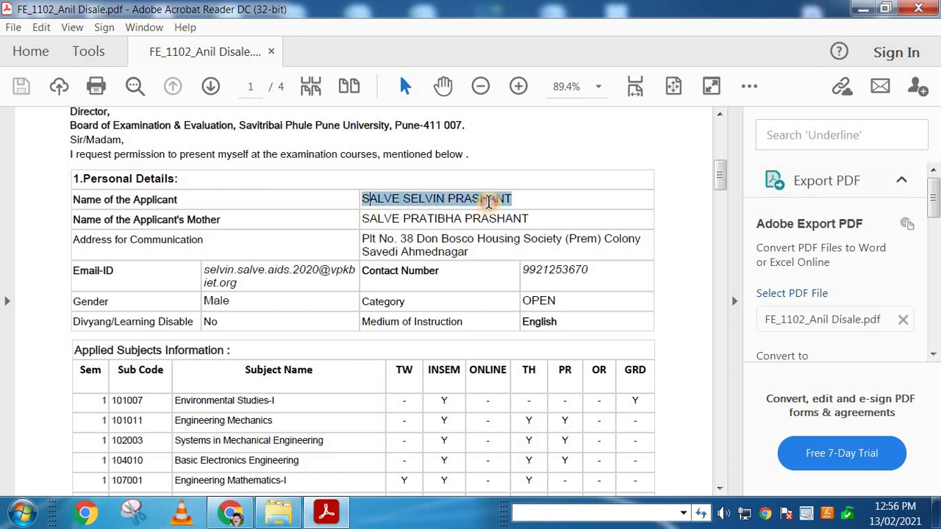
pyautogui.scroll(-2, 385, 357)
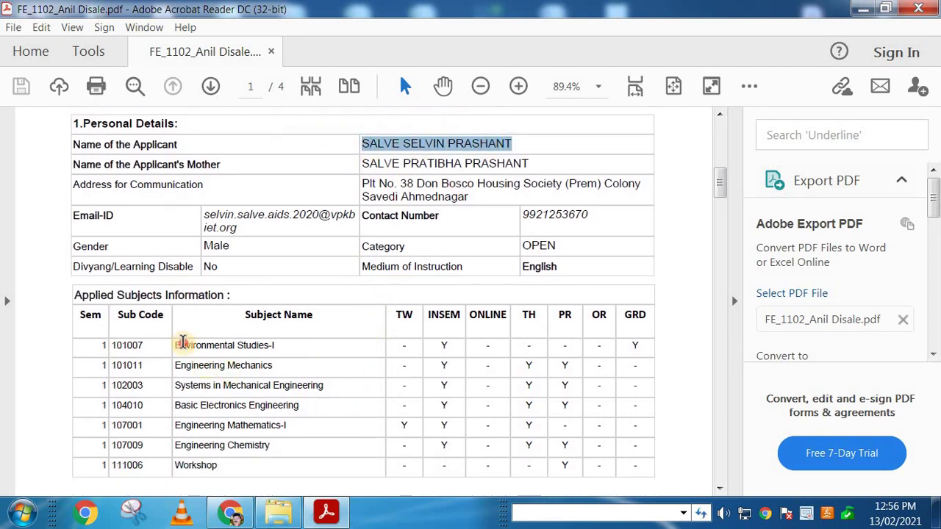
pyautogui.moveTo(176, 344); pyautogui.dragTo(300, 467)
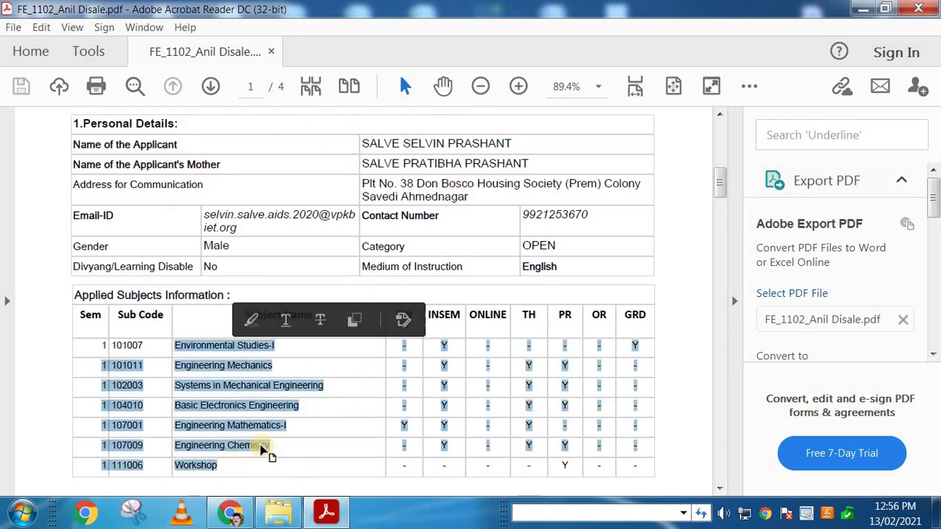
pyautogui.click(250, 445)
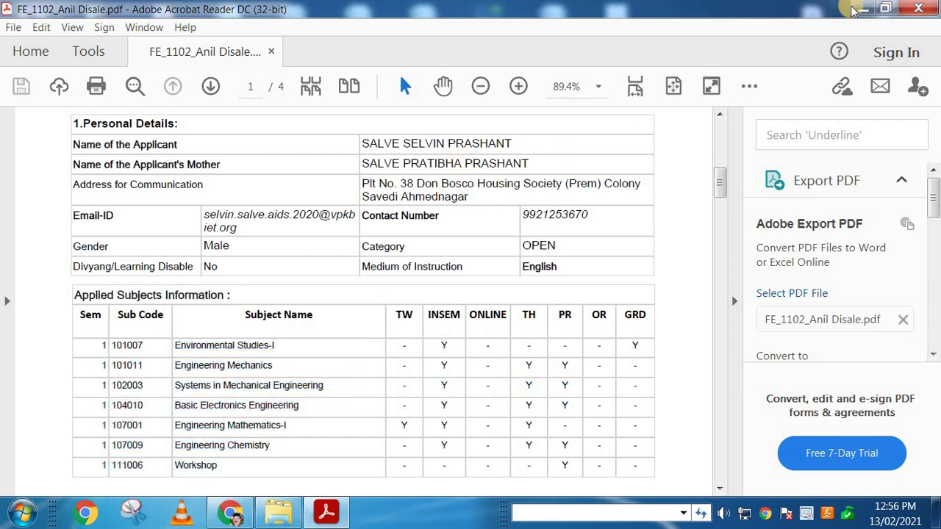
pyautogui.click(920, 10)
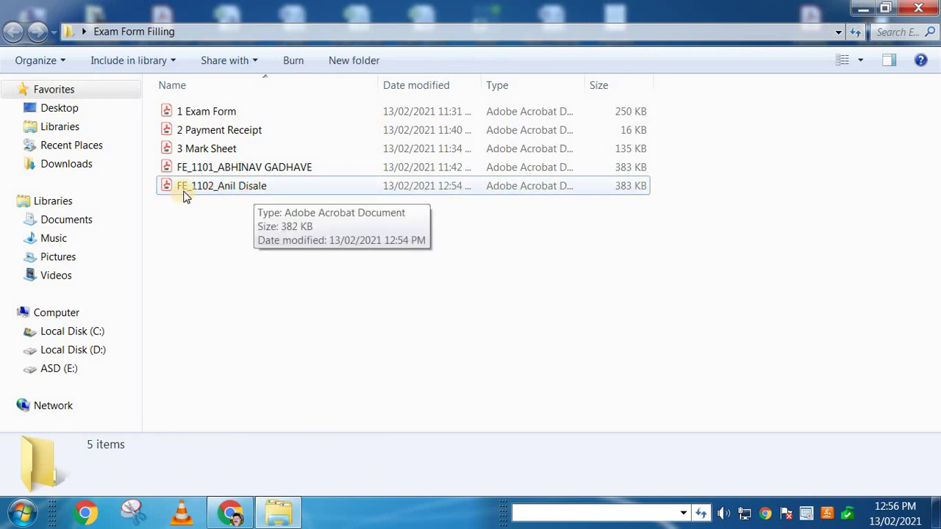
pyautogui.click(239, 188)
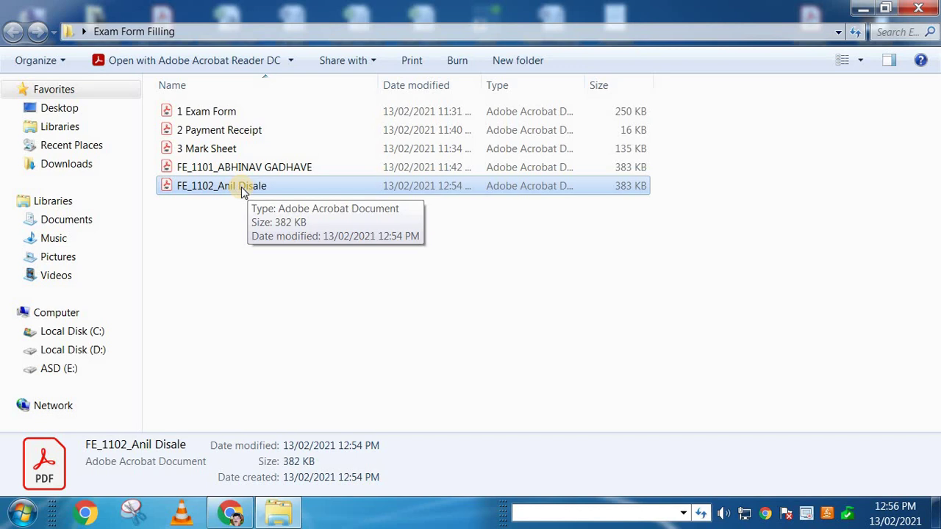
pyautogui.click(308, 297)
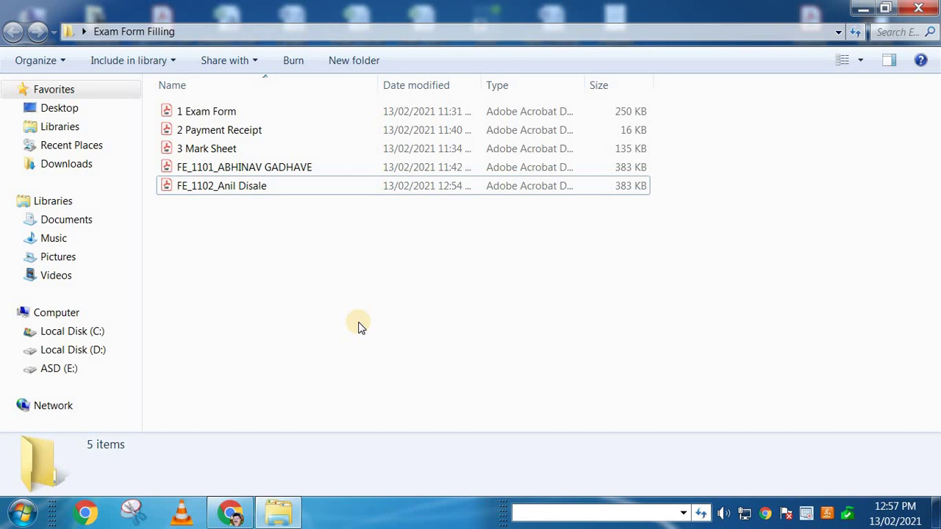
pyautogui.click(226, 185)
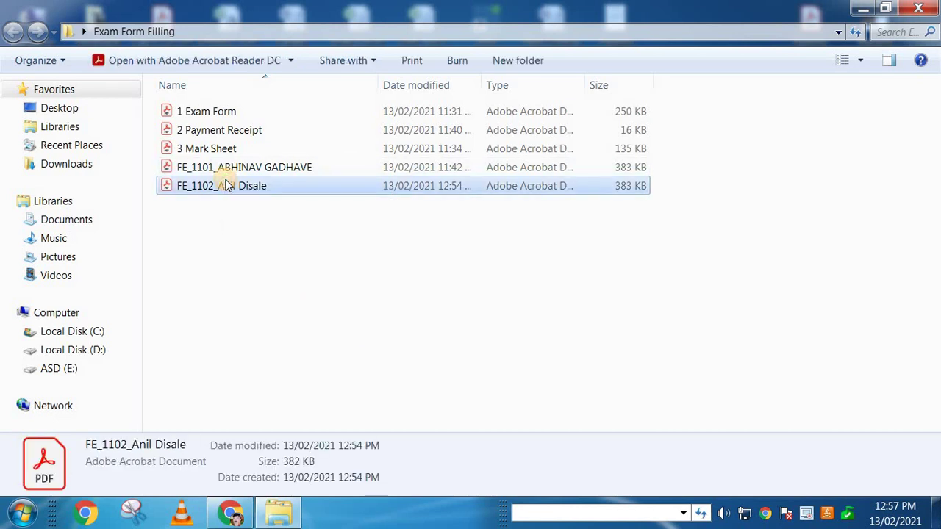
pyautogui.click(237, 227)
pyautogui.click(242, 188)
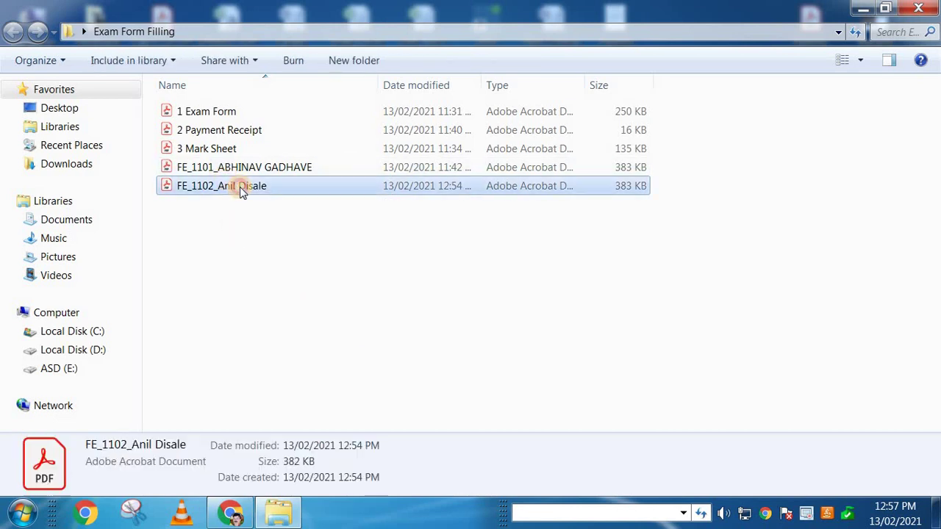
pyautogui.click(280, 306)
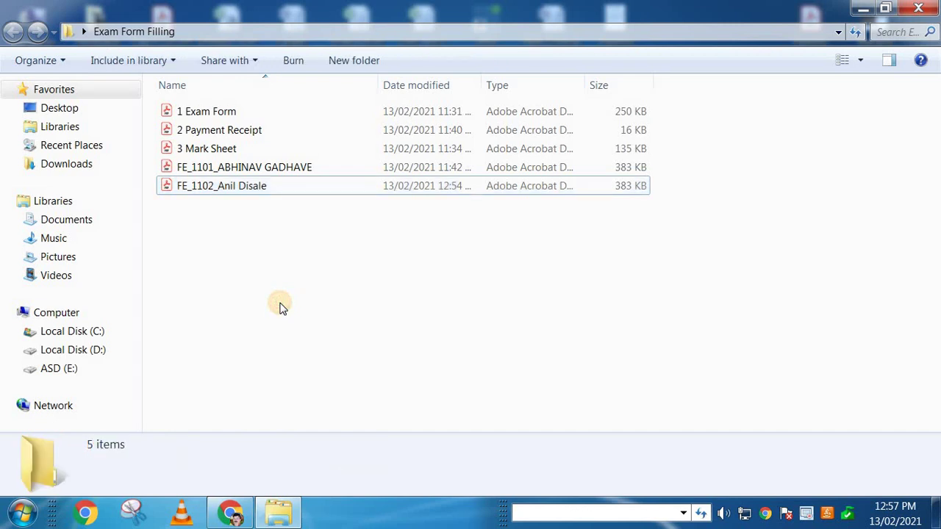